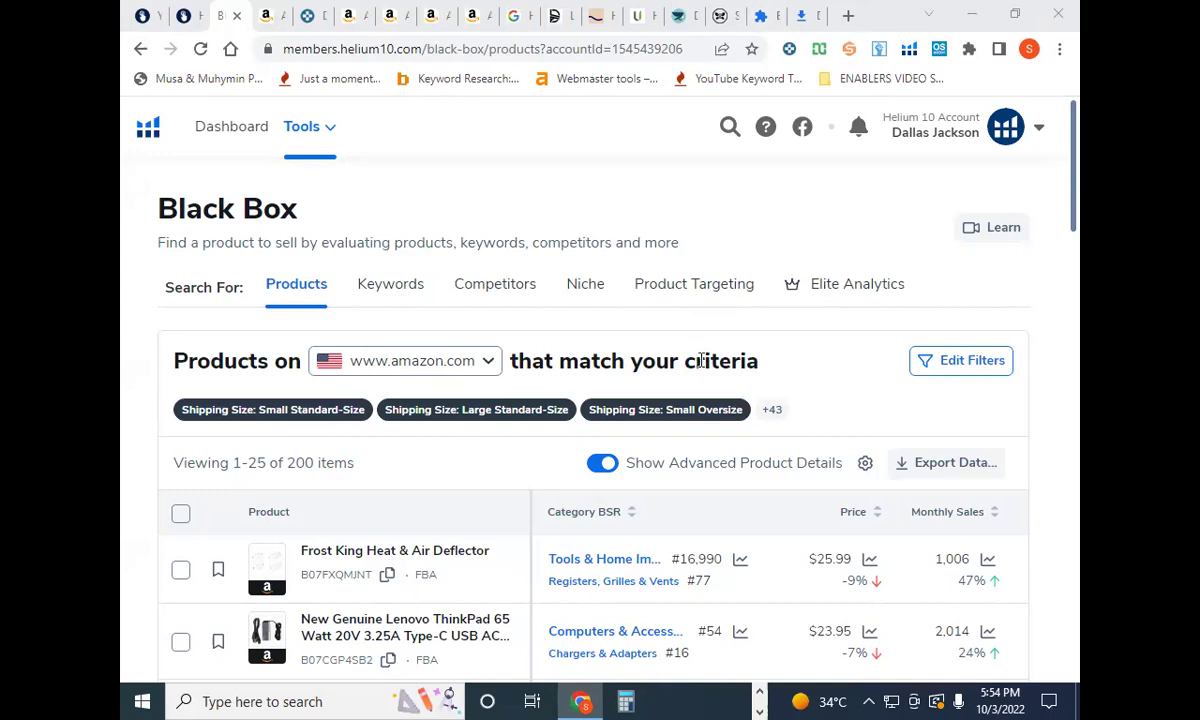
- In the other Chrome window, close the untitled spreadsheet and create a new blank one from Google Sheets in a new tab
{"action": "left_click", "coordinate": [731, 701]}
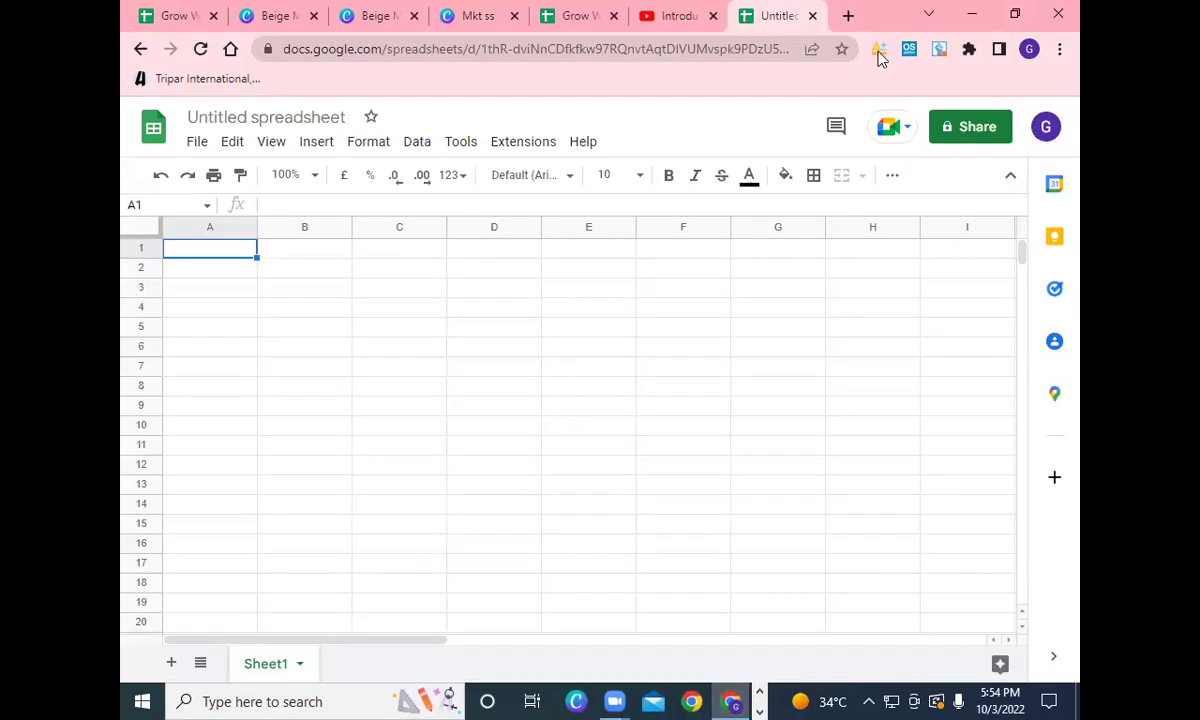
{"action": "left_click", "coordinate": [814, 17]}
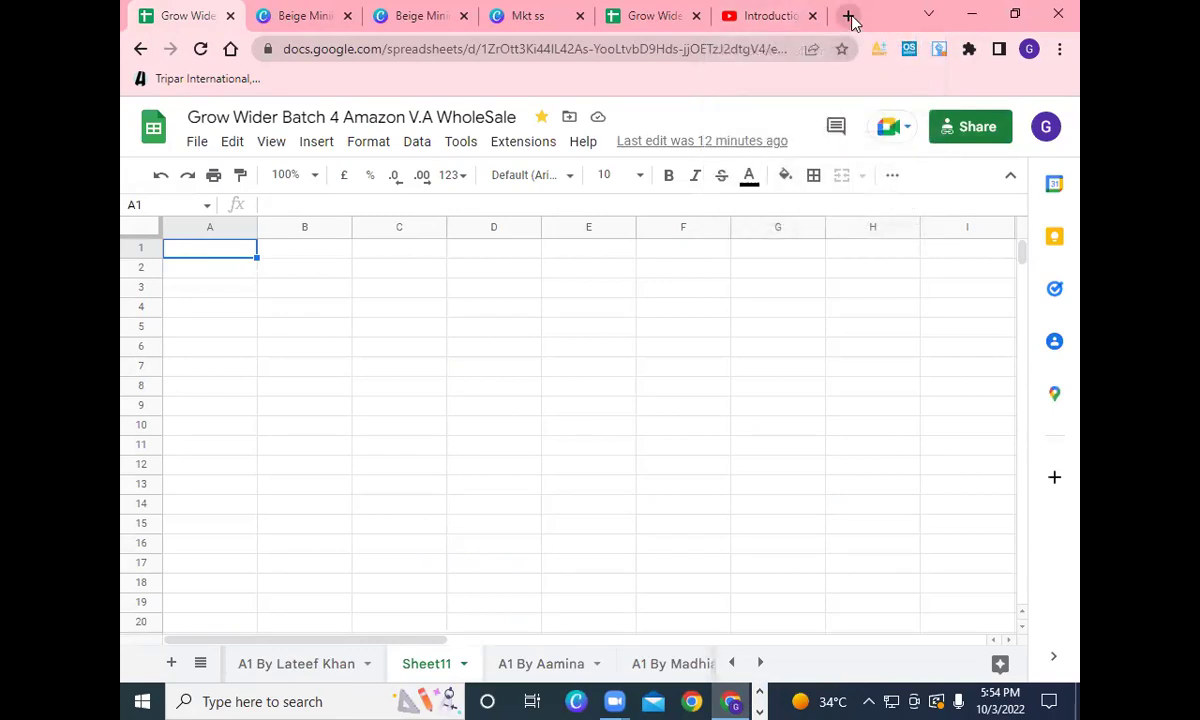
{"action": "left_click", "coordinate": [849, 18]}
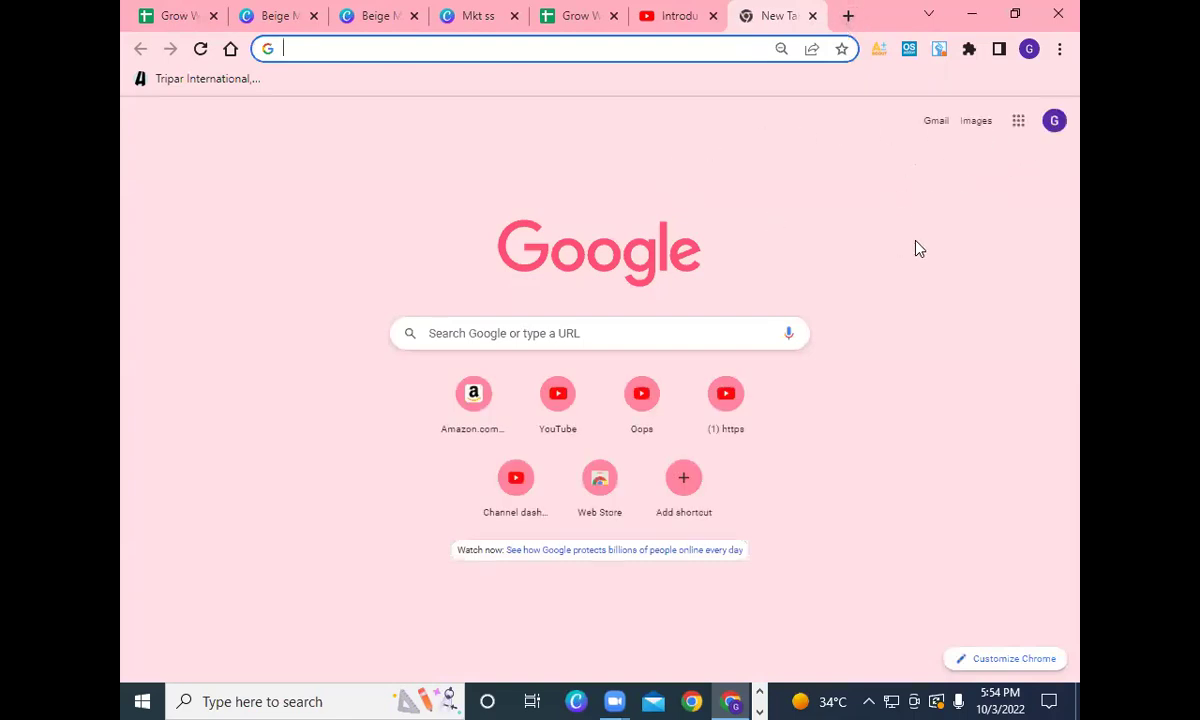
{"action": "left_click", "coordinate": [1018, 126]}
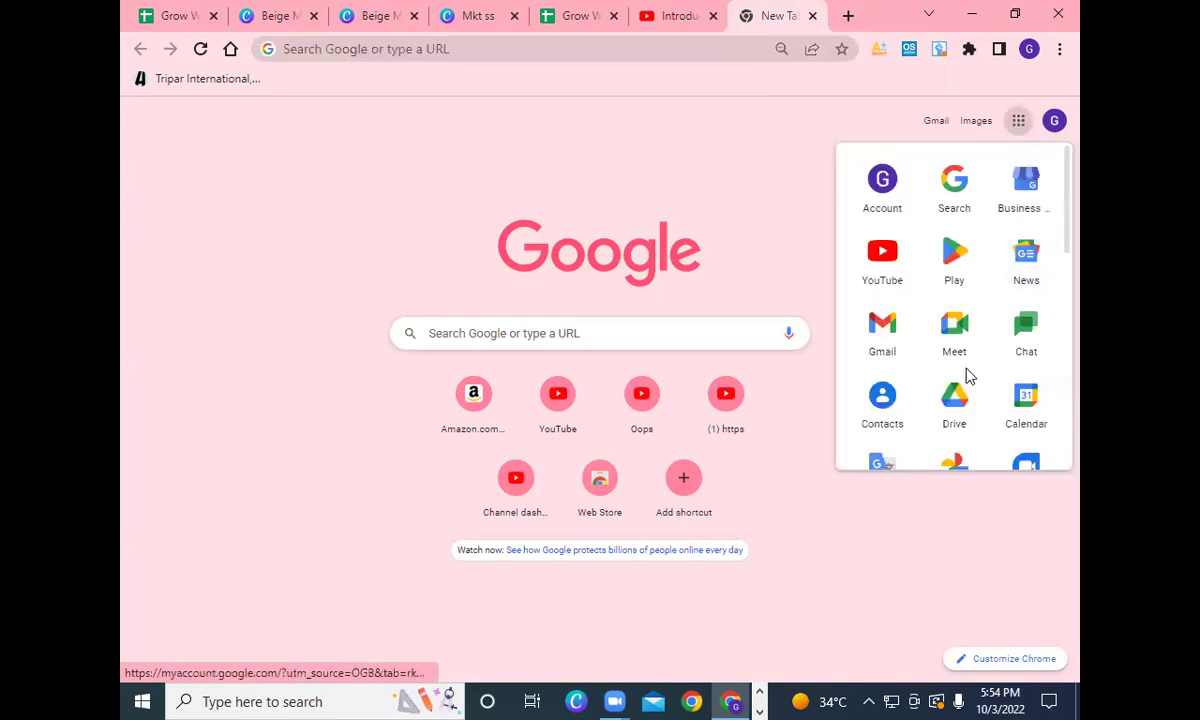
{"action": "scroll", "coordinate": [968, 375], "scroll_direction": "down", "scroll_amount": 3}
{"action": "scroll", "coordinate": [990, 352], "scroll_direction": "up", "scroll_amount": 3}
{"action": "scroll", "coordinate": [988, 355], "scroll_direction": "down", "scroll_amount": 5}
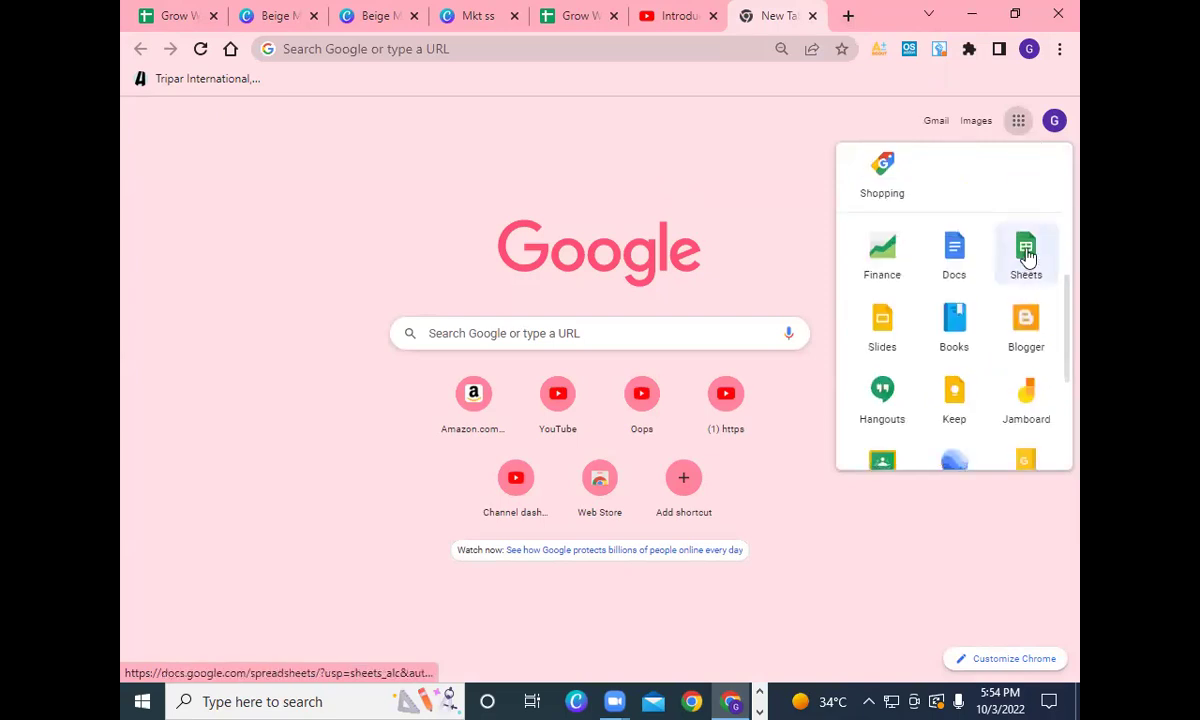
{"action": "left_click", "coordinate": [1026, 252]}
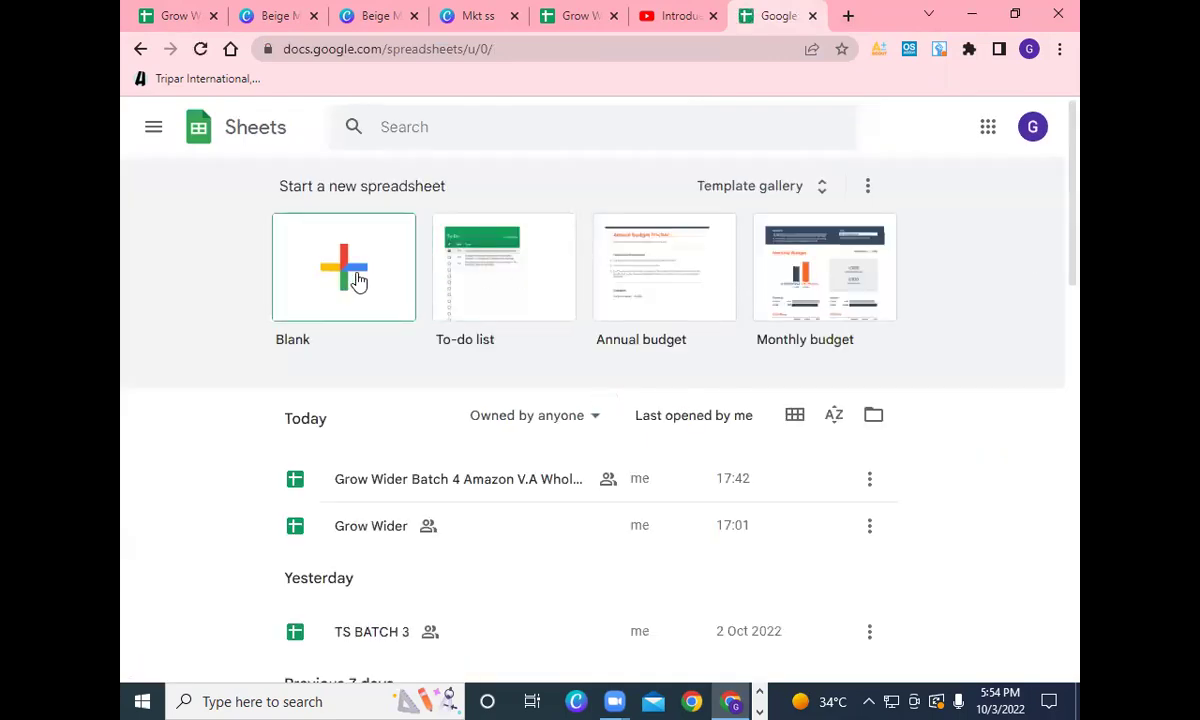
{"action": "left_click", "coordinate": [356, 281]}
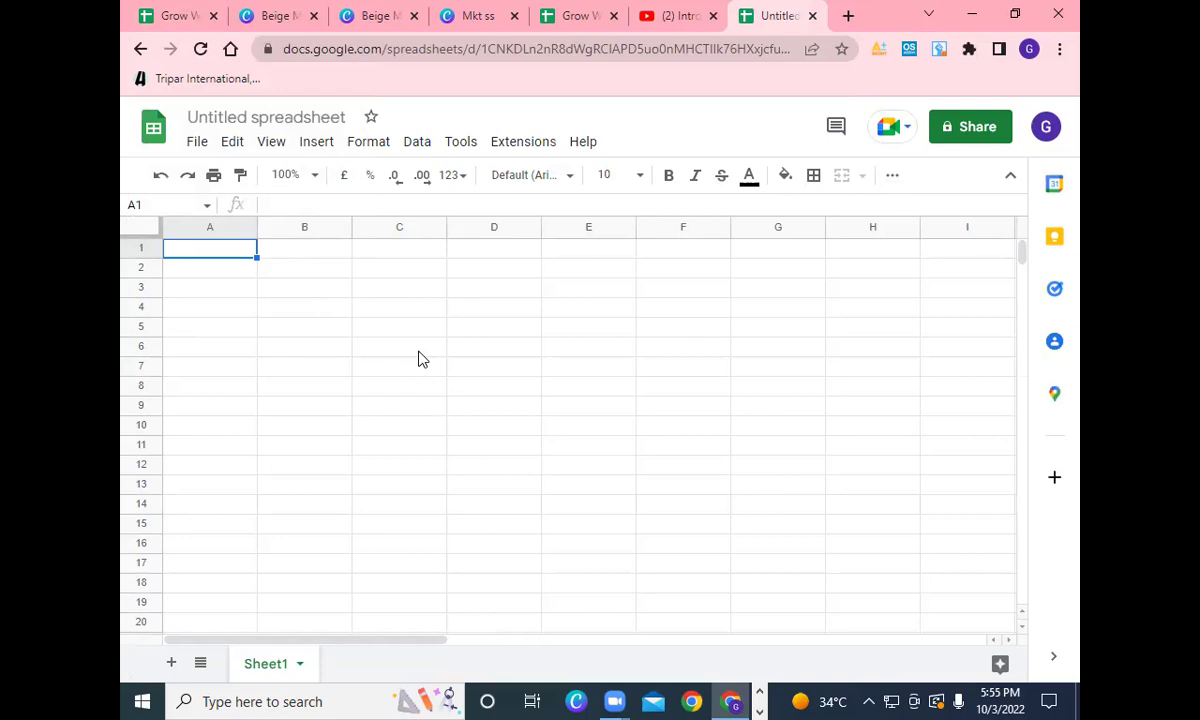
- In the Grow Wider Batch 4 Amazon V.A WholeSale spreadsheet, rename Sheet11 as Testing Sheet
{"action": "left_click", "coordinate": [186, 19]}
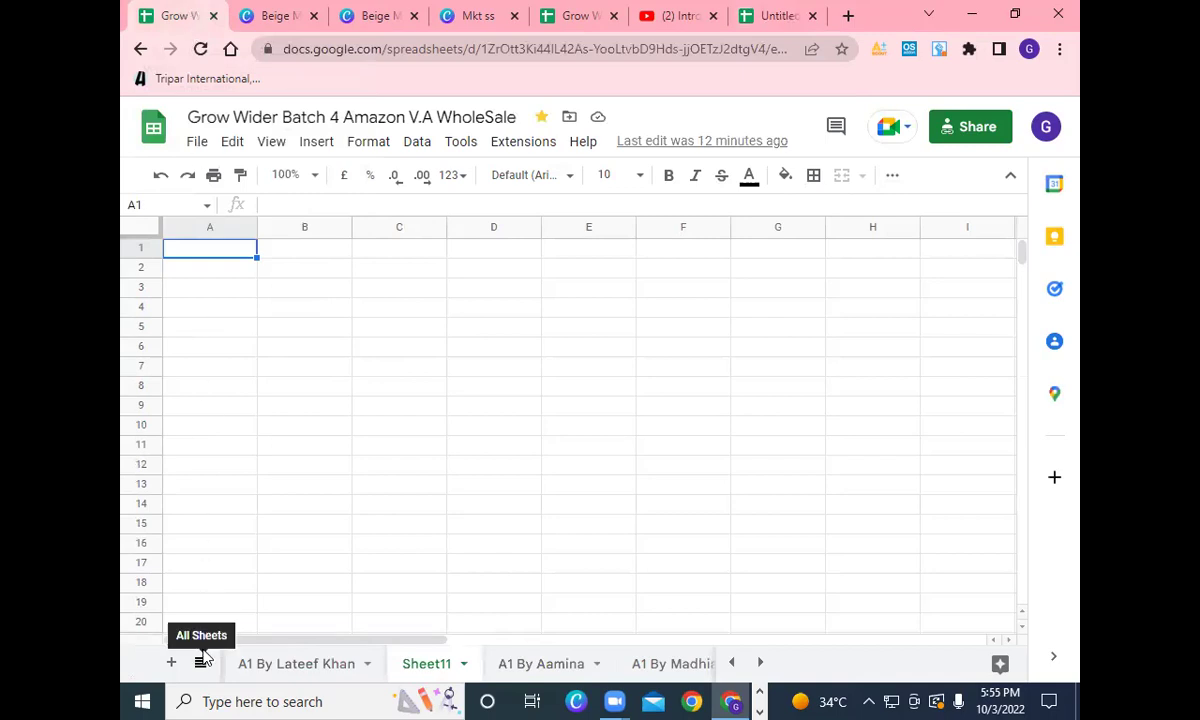
{"action": "left_click", "coordinate": [463, 663]}
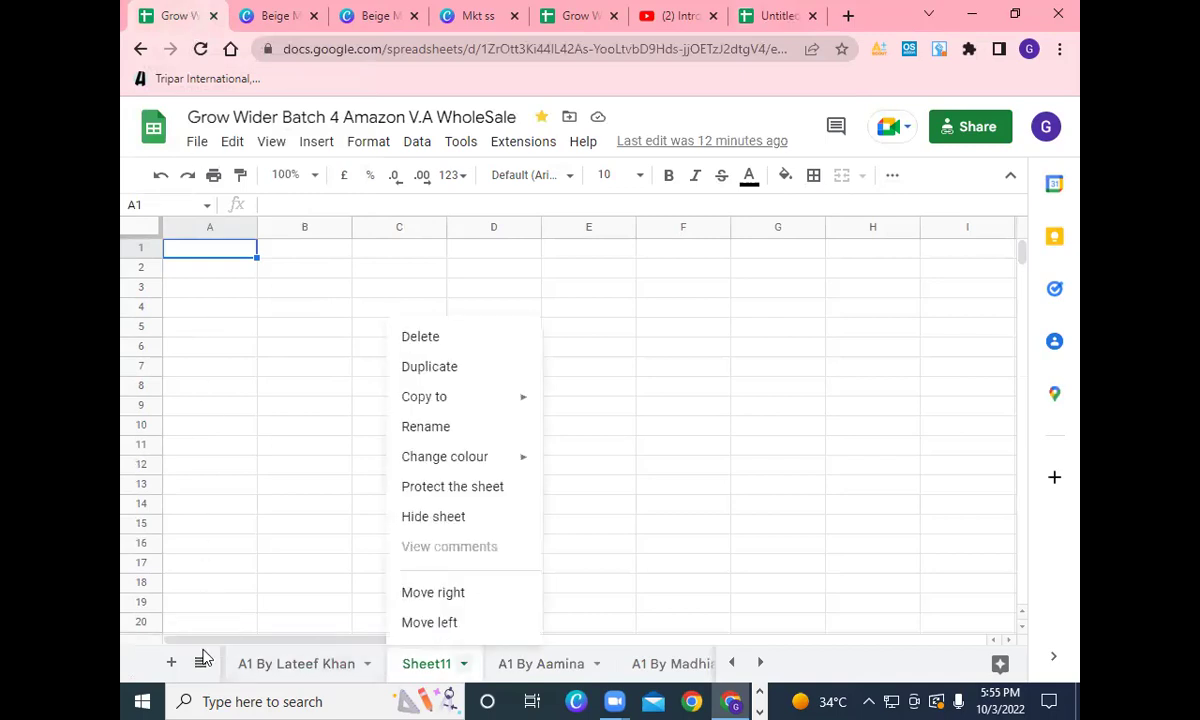
{"action": "left_click", "coordinate": [455, 428]}
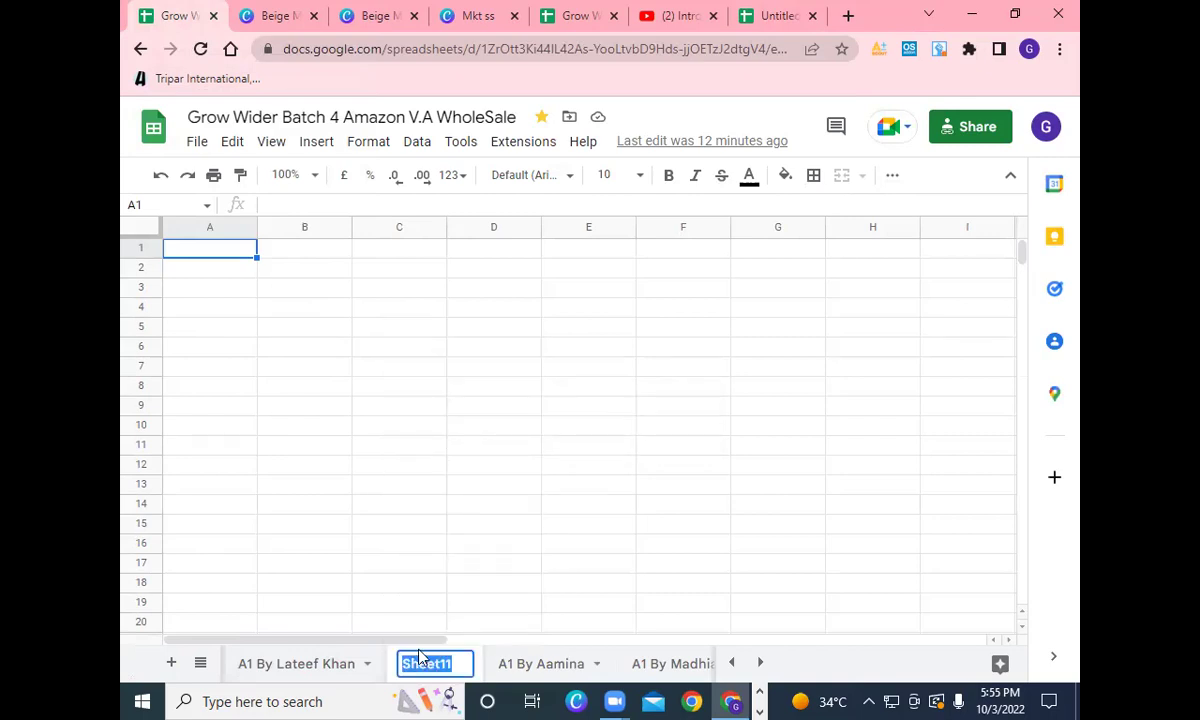
{"action": "key", "text": "BackSpace"}
{"action": "type", "text": "T"}
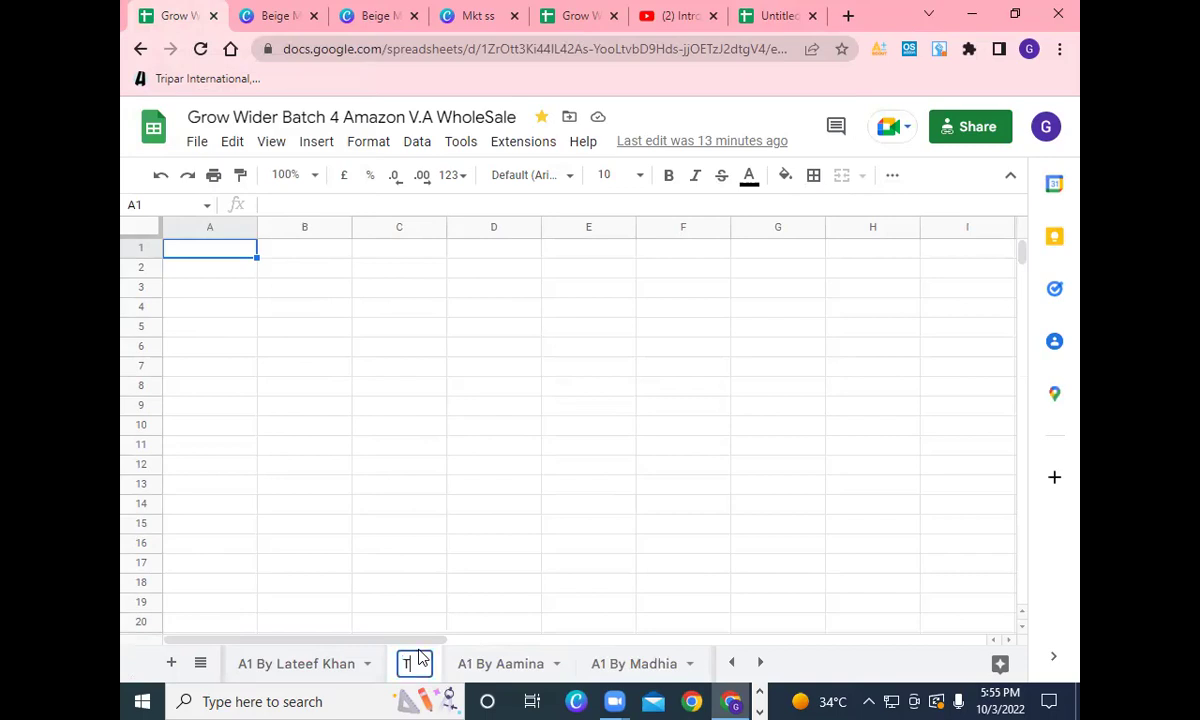
{"action": "type", "text": "estin"}
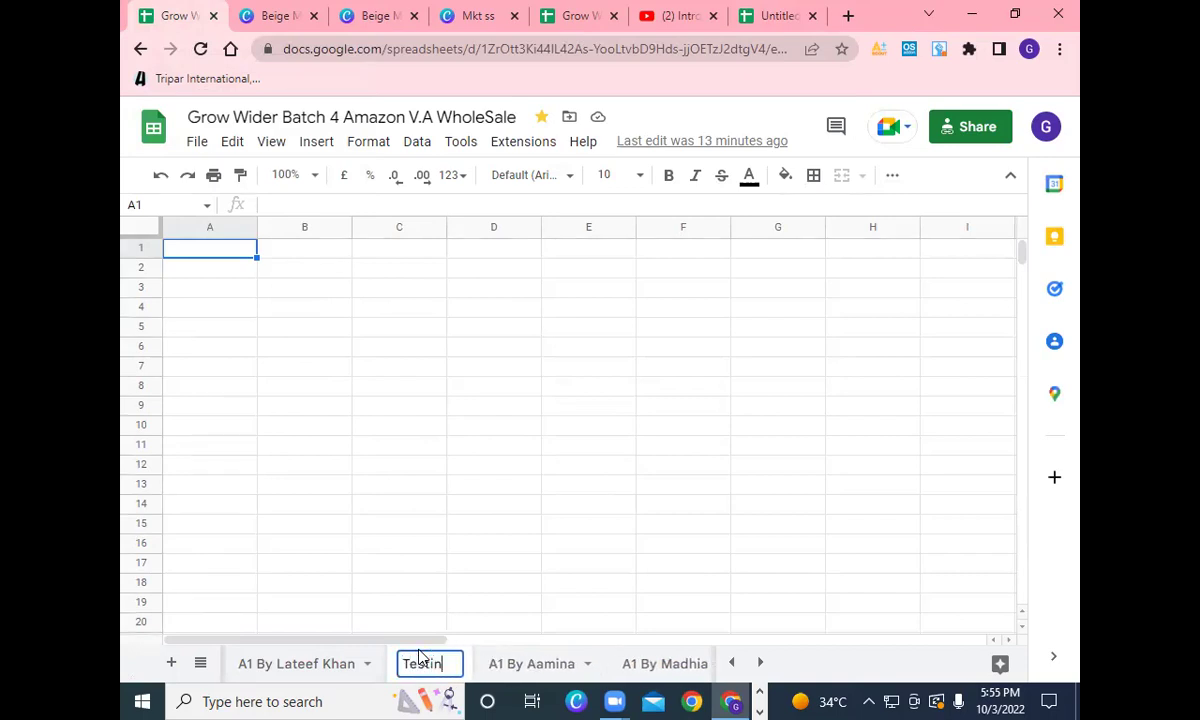
{"action": "type", "text": "g Sheet"}
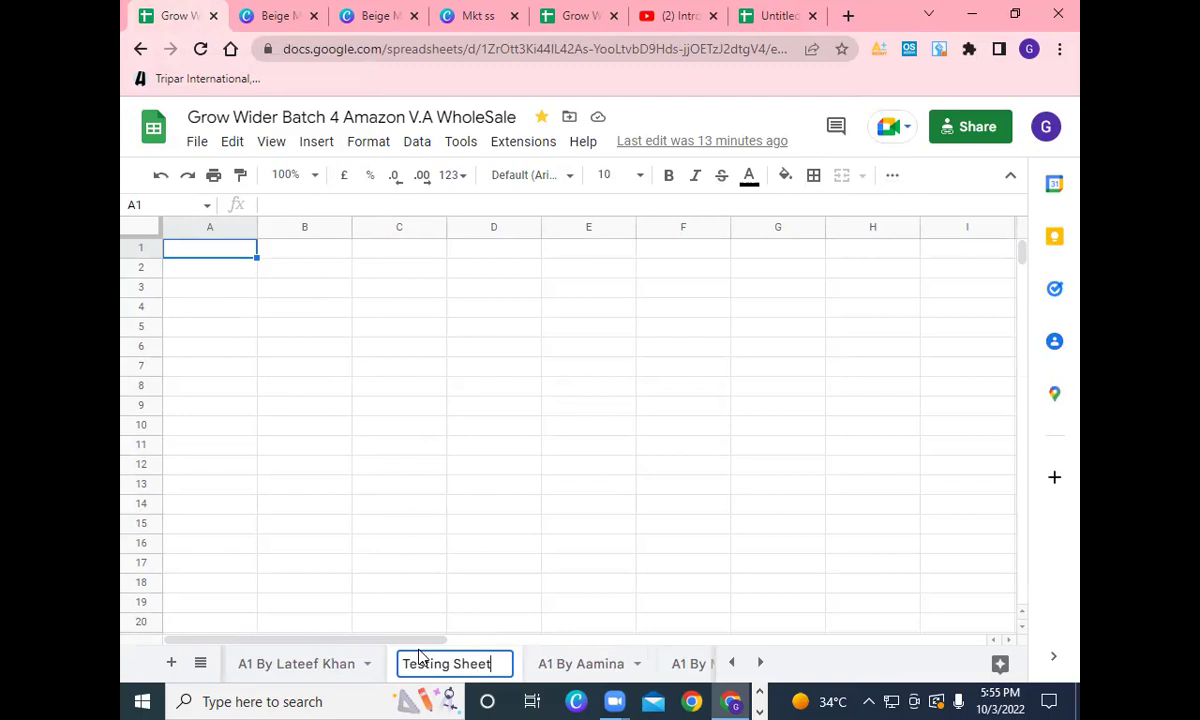
{"action": "key", "text": "Return"}
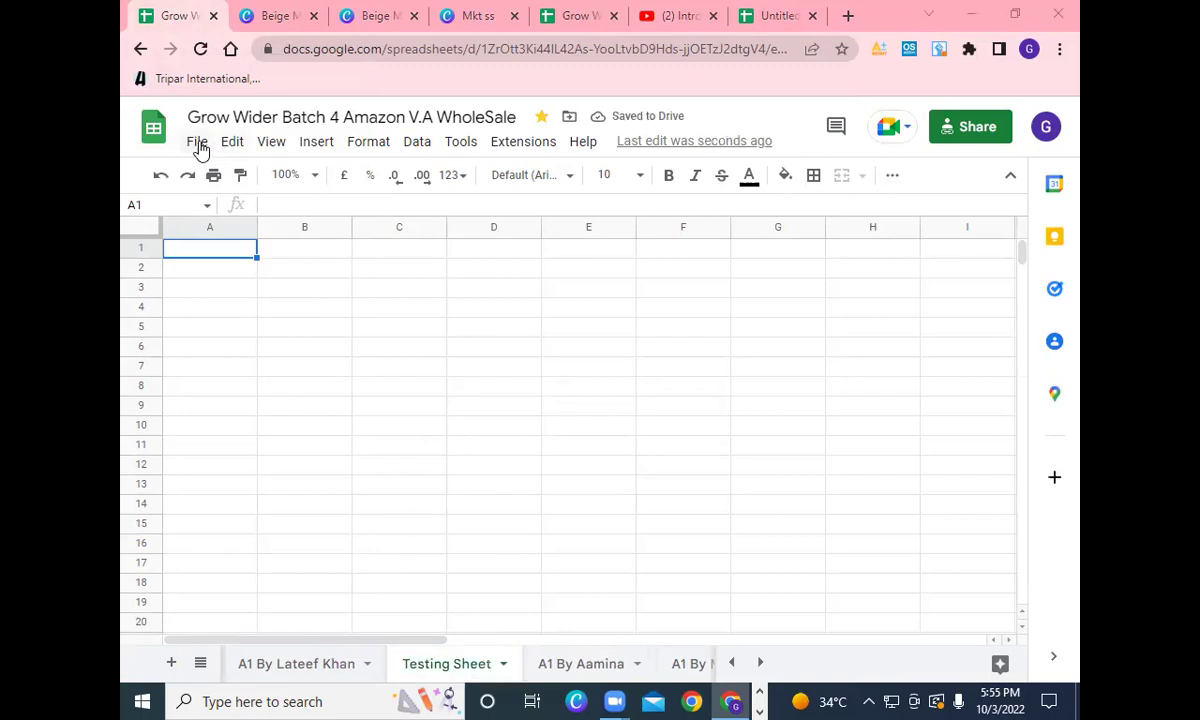
- Upload US_AMAZON_blackBoxProducts_1_2022-10-03.csv from the Downloads folder as the file to import
{"action": "left_click", "coordinate": [197, 143]}
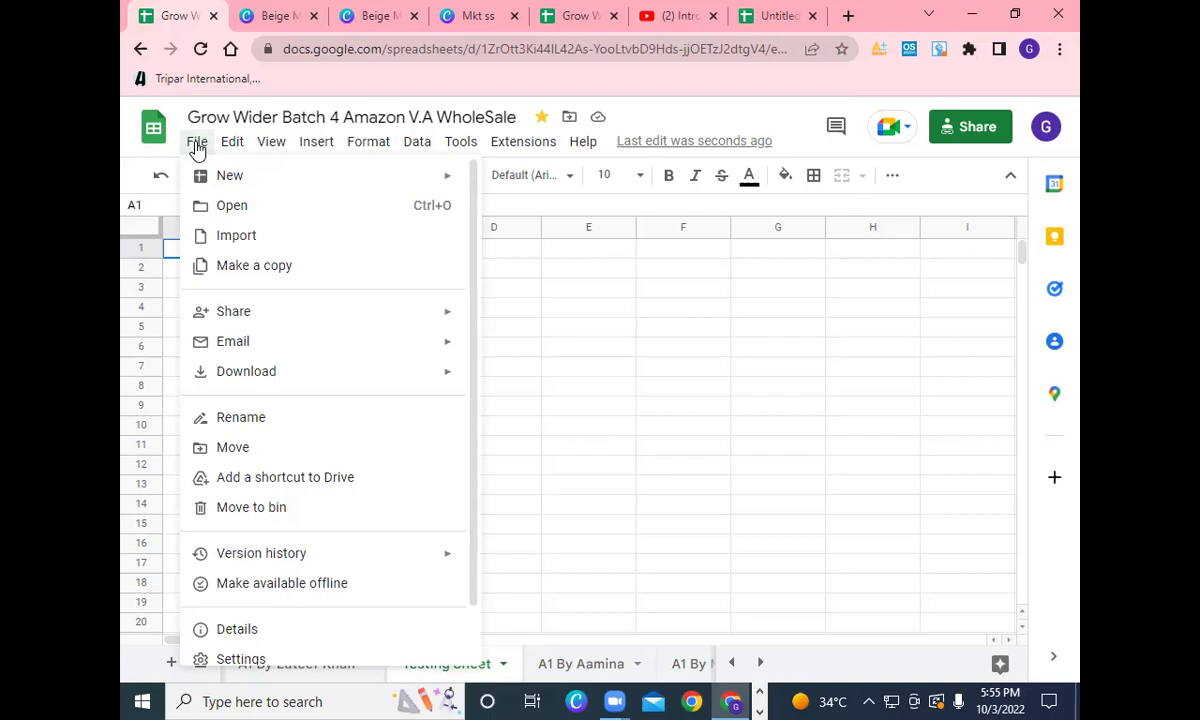
{"action": "left_click", "coordinate": [252, 245]}
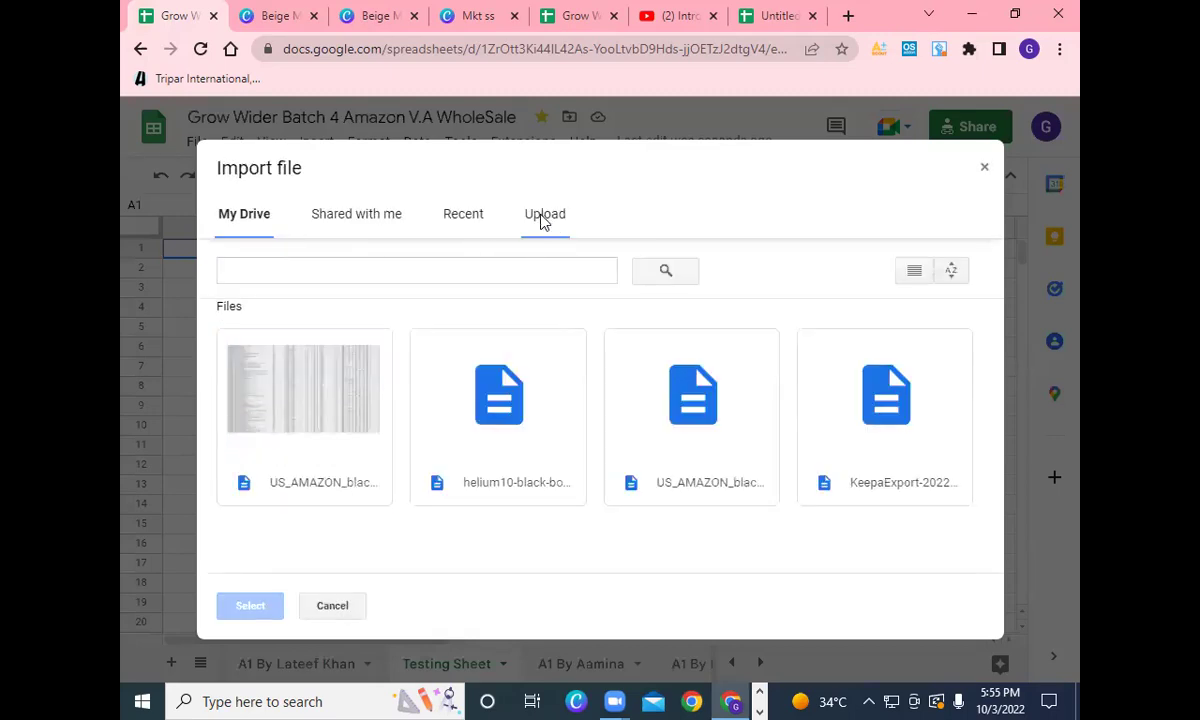
{"action": "left_click", "coordinate": [543, 221]}
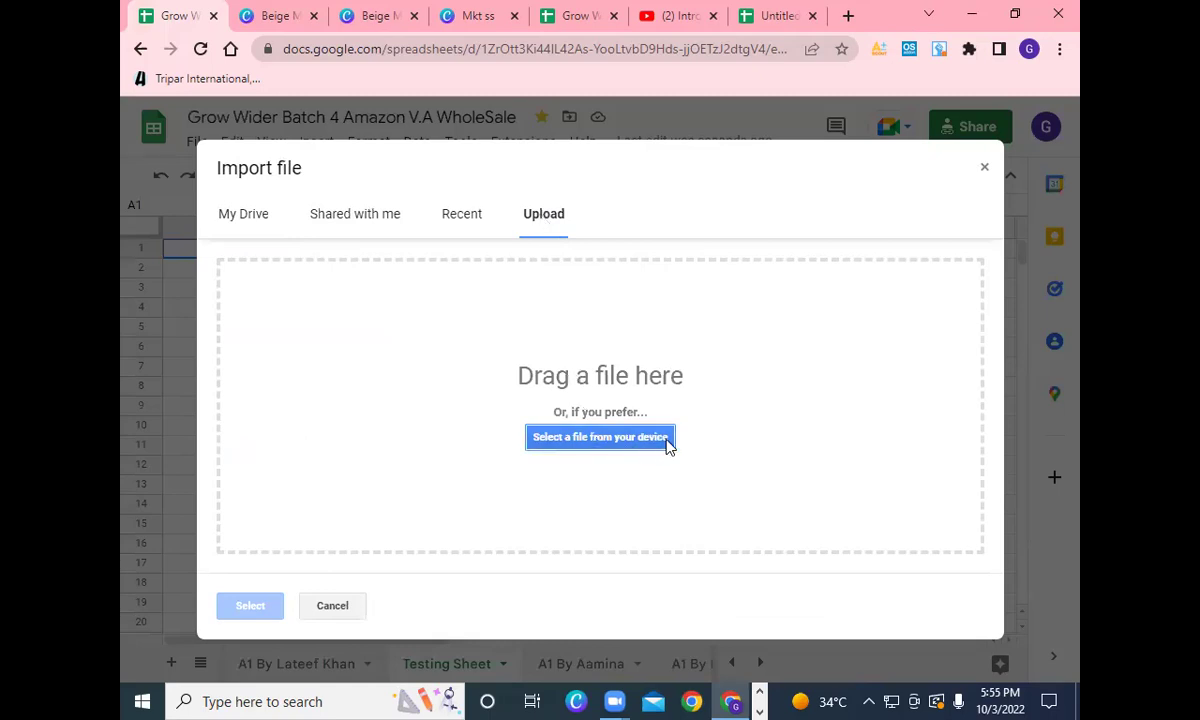
{"action": "left_click", "coordinate": [615, 440]}
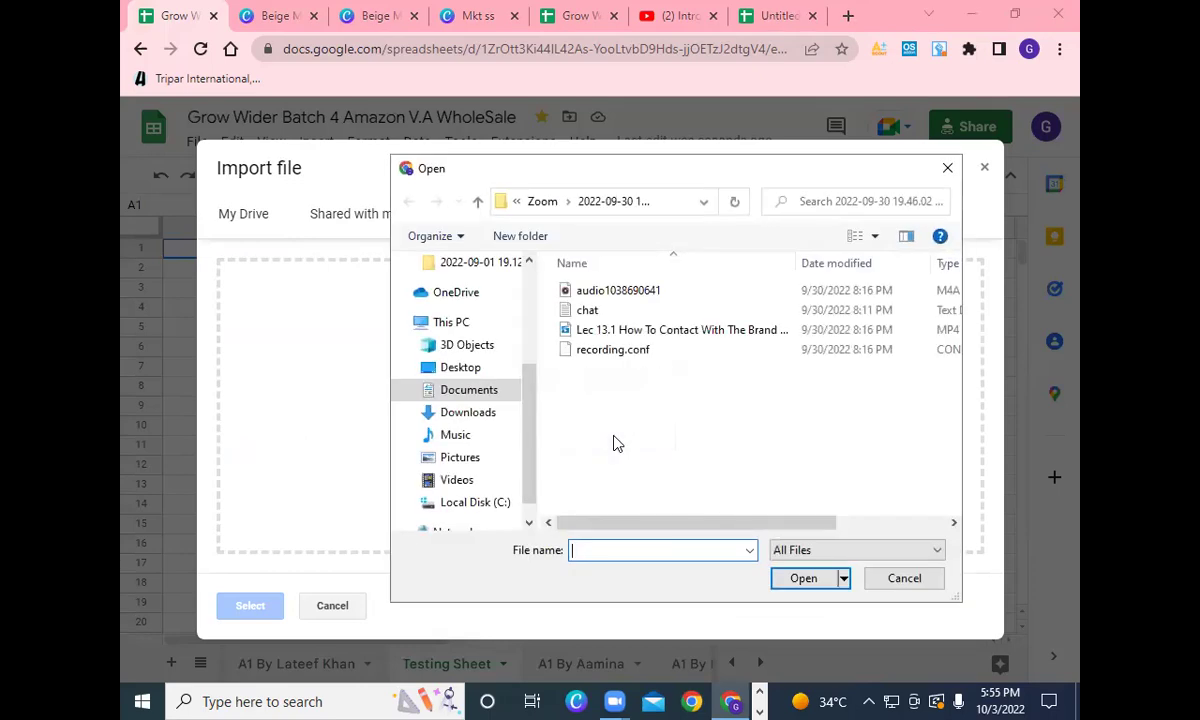
{"action": "left_click", "coordinate": [483, 420]}
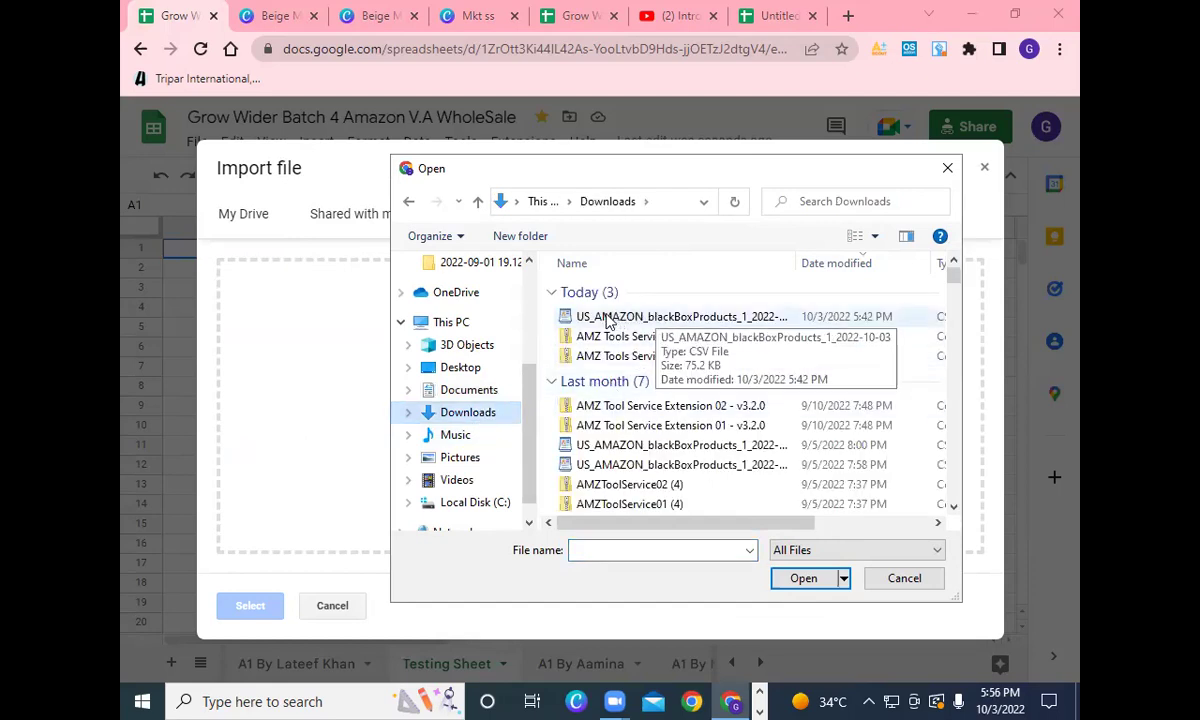
{"action": "left_click", "coordinate": [690, 318]}
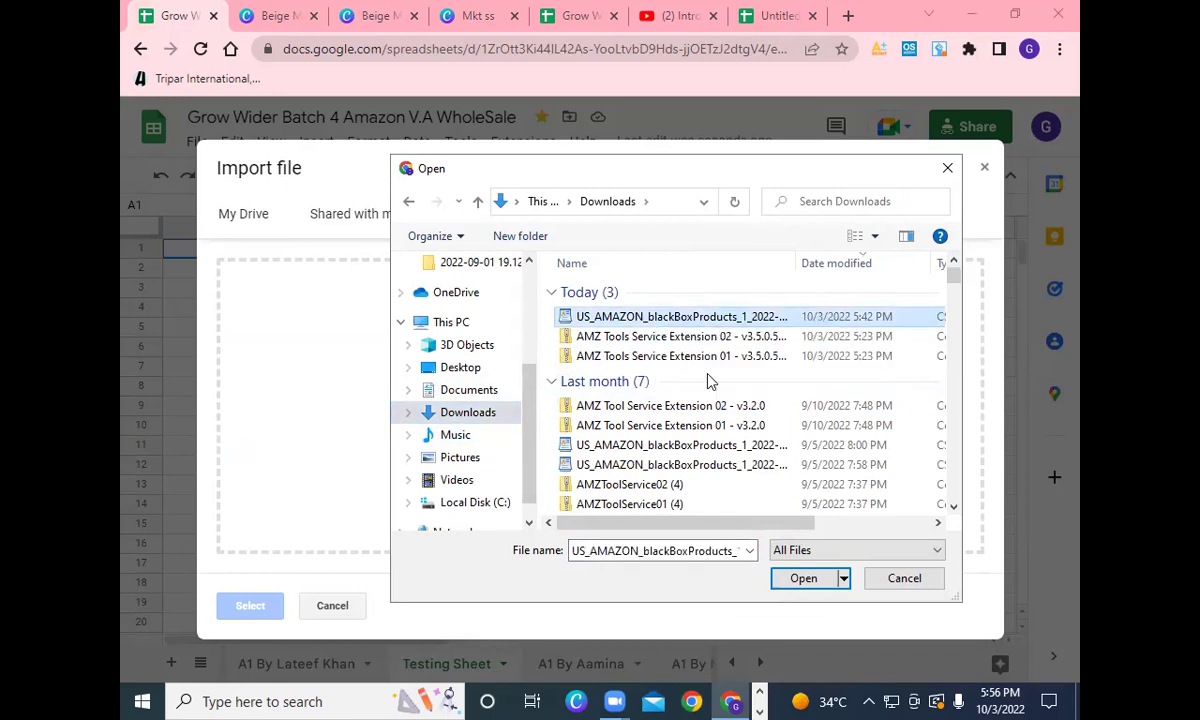
{"action": "left_click", "coordinate": [805, 578]}
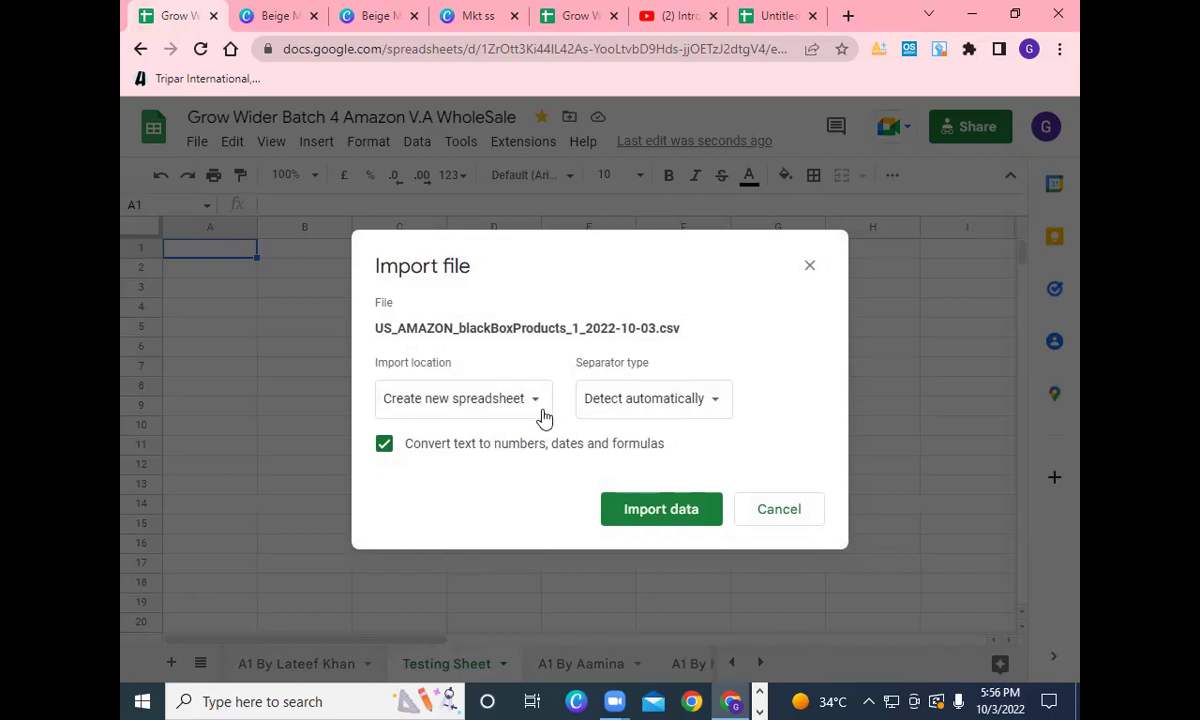
- Import the CSV data with the import location set to Append to current sheet
{"action": "left_click", "coordinate": [530, 400]}
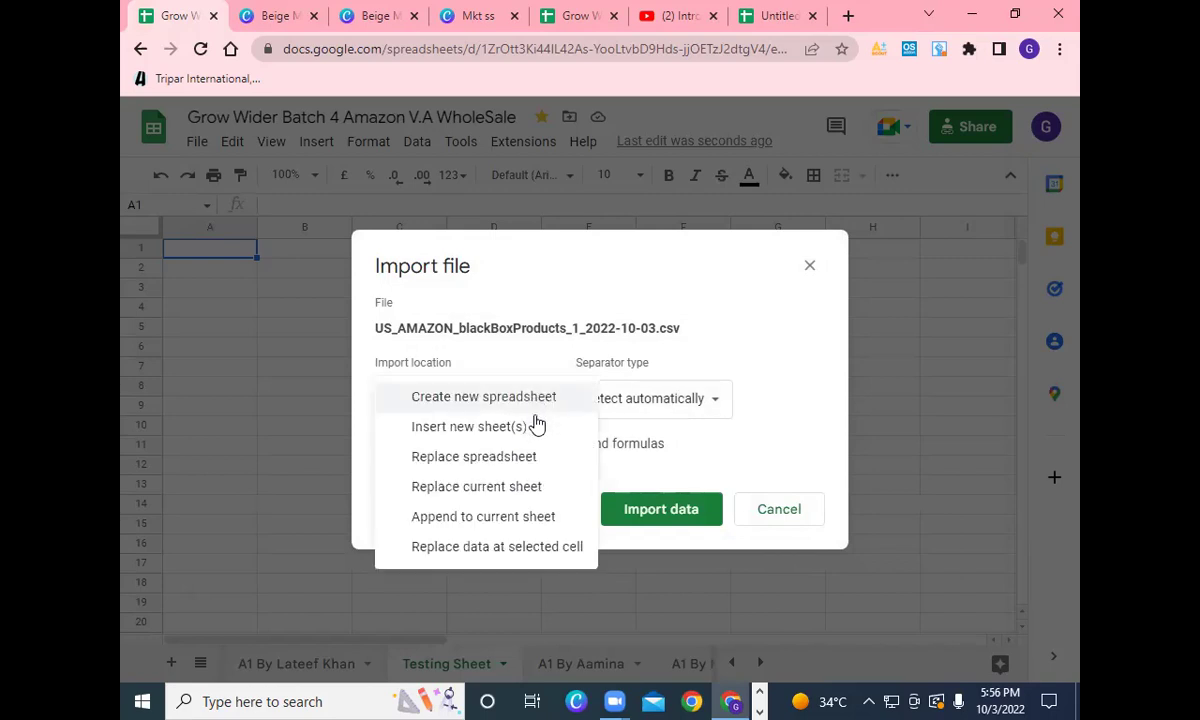
{"action": "left_click", "coordinate": [513, 522]}
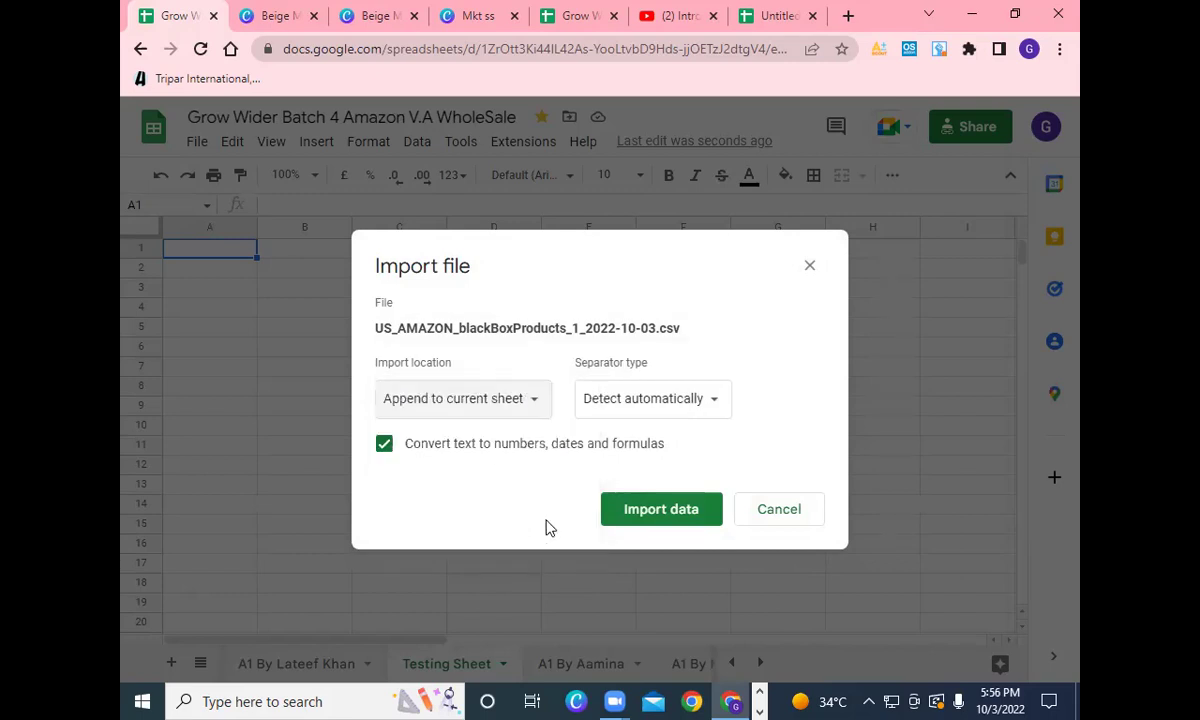
{"action": "left_click", "coordinate": [658, 514]}
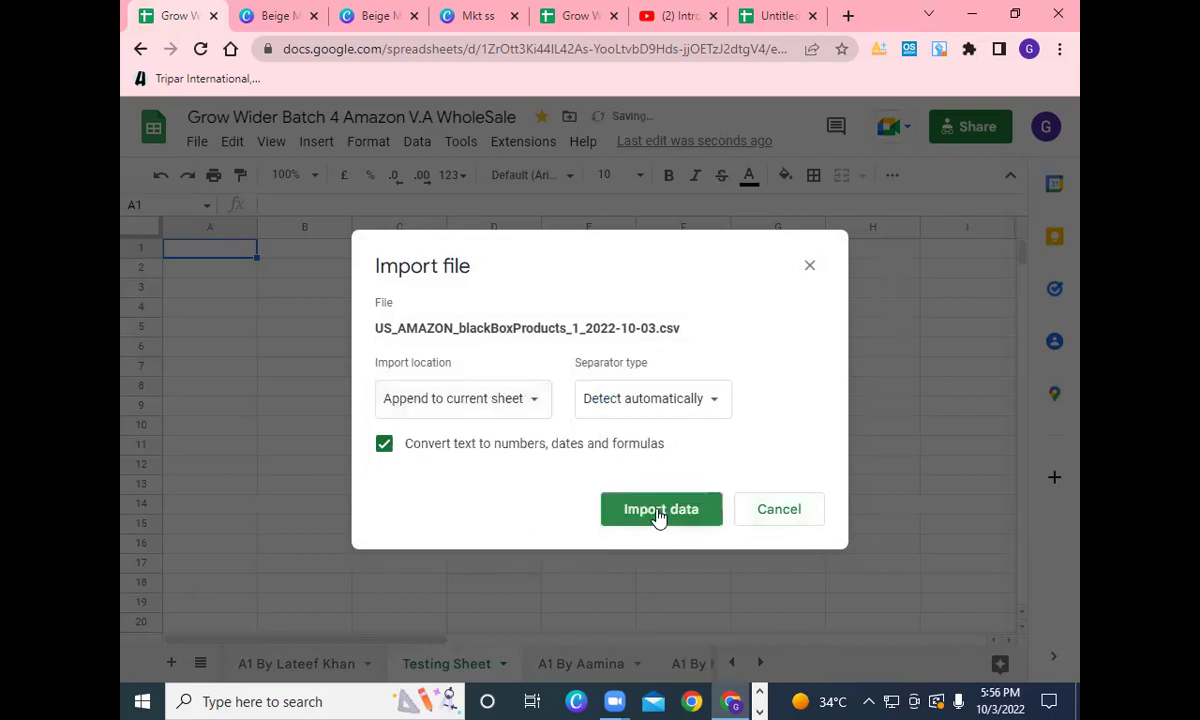
{"action": "left_click", "coordinate": [658, 515]}
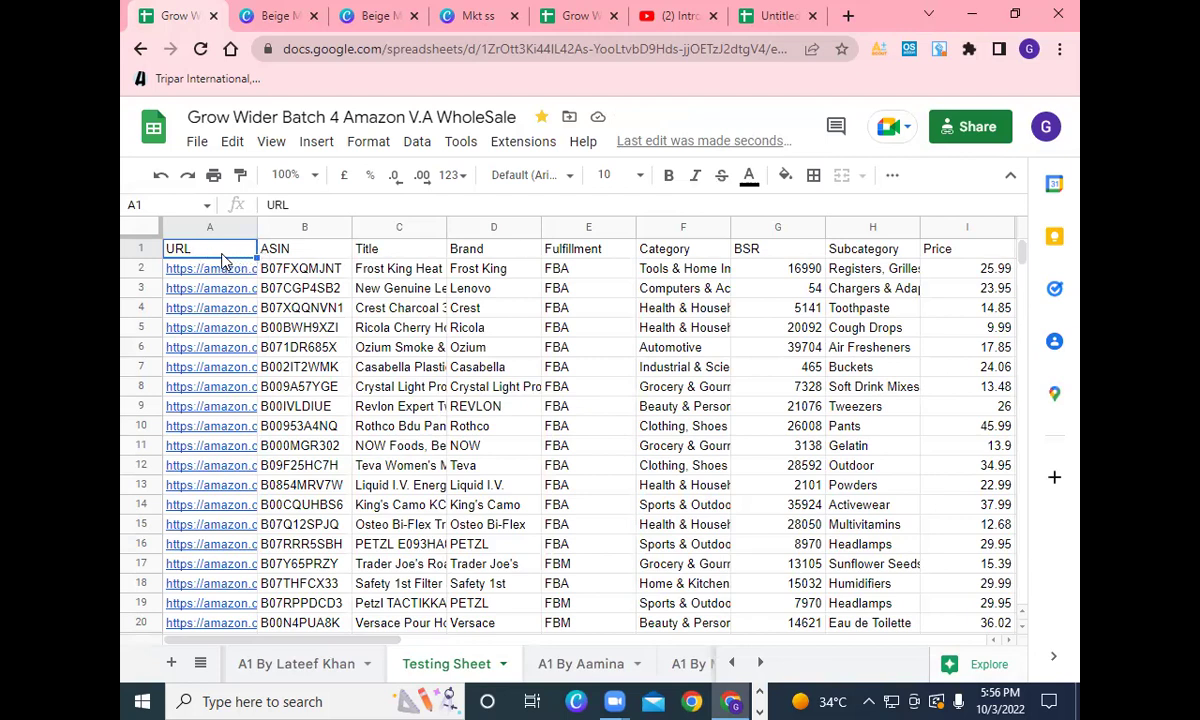
- Select the whole imported data range A1:AE201 in Testing Sheet, from the URL header through the last filled row
{"action": "scroll", "coordinate": [206, 454], "scroll_direction": "down", "scroll_amount": 1}
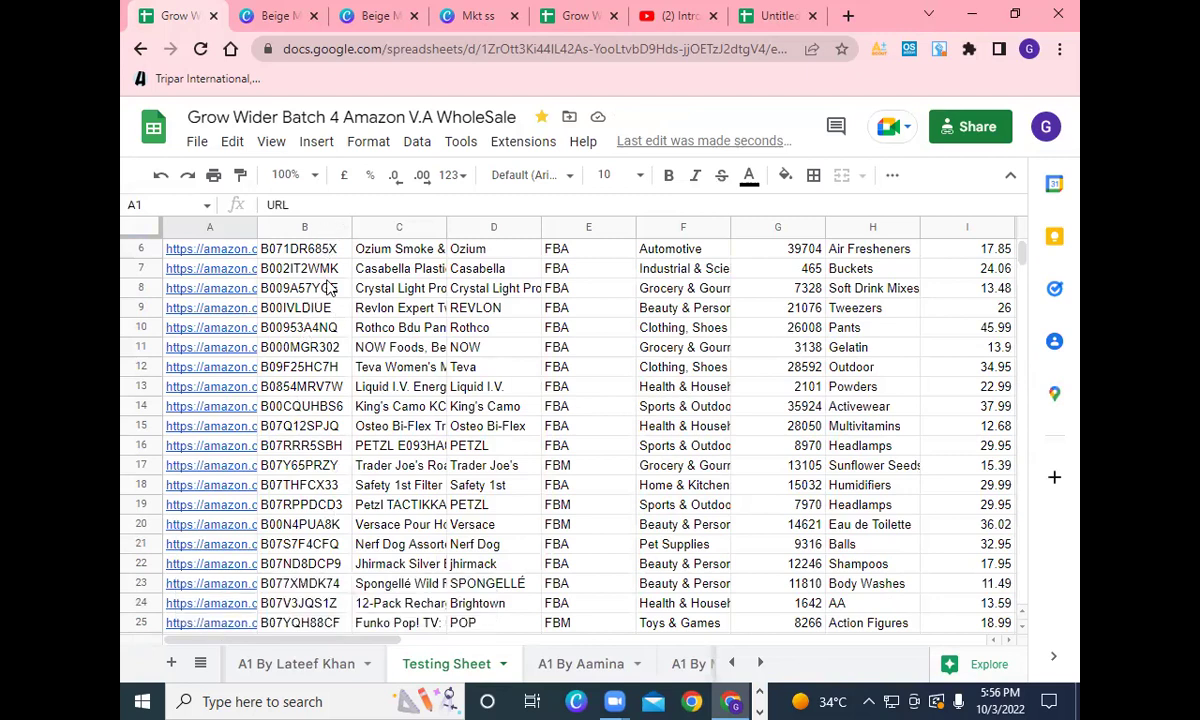
{"action": "scroll", "coordinate": [295, 540], "scroll_direction": "up", "scroll_amount": 3}
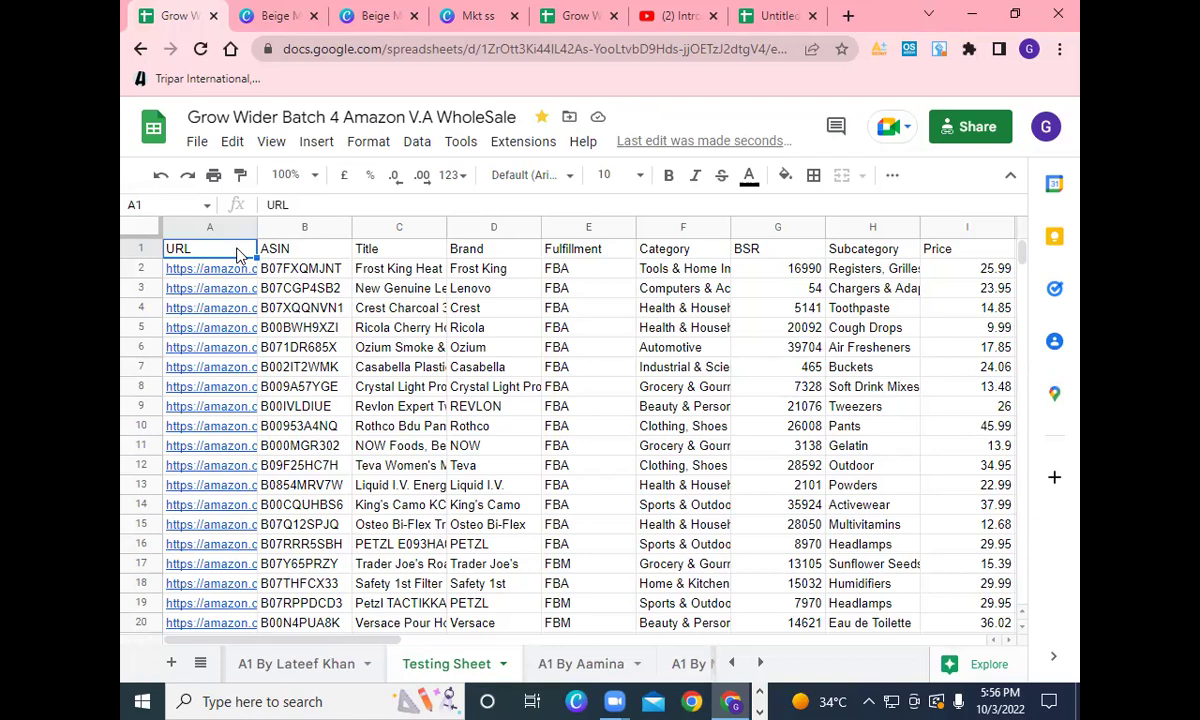
{"action": "key", "text": "shift+Right"}
{"action": "key", "text": "shift+Right"}
{"action": "key", "text": "shift+Right"}
{"action": "key", "text": "shift+Right"}
{"action": "key", "text": "shift+Right"}
{"action": "key", "text": "shift+Right"}
{"action": "key", "text": "shift+Right"}
{"action": "key", "text": "shift+Right"}
{"action": "key", "text": "shift+Right"}
{"action": "key", "text": "shift+Right"}
{"action": "key", "text": "shift+Right"}
{"action": "key", "text": "shift+Right"}
{"action": "key", "text": "shift+Right"}
{"action": "key", "text": "shift+Right"}
{"action": "key", "text": "shift+Right"}
{"action": "key", "text": "shift+Right"}
{"action": "key", "text": "shift+Right"}
{"action": "key", "text": "shift+Right"}
{"action": "key", "text": "shift+Right"}
{"action": "key", "text": "shift+Right"}
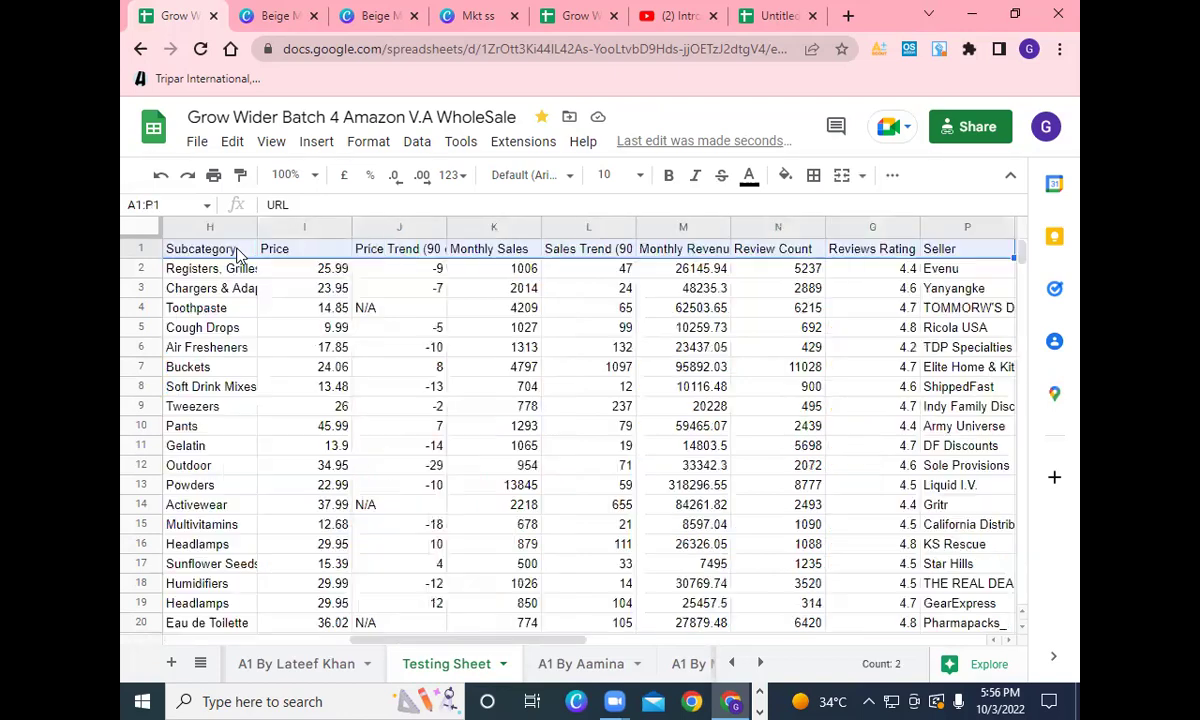
{"action": "key", "text": "shift+Down"}
{"action": "key", "text": "shift+Down"}
{"action": "key", "text": "shift+Down"}
{"action": "key", "text": "shift+Down"}
{"action": "key", "text": "shift+Down"}
{"action": "key", "text": "shift+Down"}
{"action": "key", "text": "shift+Down"}
{"action": "key", "text": "shift+Down"}
{"action": "key", "text": "shift+Down"}
{"action": "key", "text": "shift+Down"}
{"action": "key", "text": "shift+Down"}
{"action": "key", "text": "shift+Down"}
{"action": "key", "text": "shift+Down"}
{"action": "key", "text": "shift+Down"}
{"action": "key", "text": "shift+Down"}
{"action": "key", "text": "shift+Down"}
{"action": "key", "text": "shift+Down"}
{"action": "key", "text": "shift+Down"}
{"action": "key", "text": "shift+Down"}
{"action": "key", "text": "shift+Down"}
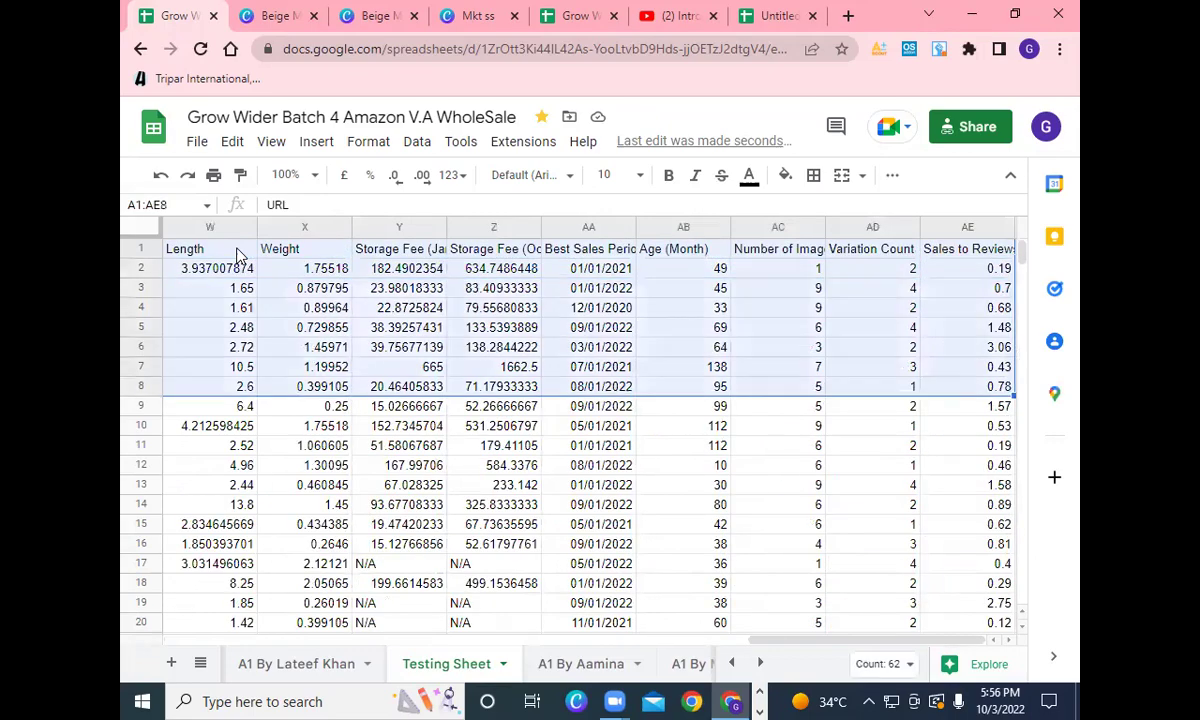
{"action": "key", "text": "shift+Down"}
{"action": "key", "text": "shift+Down"}
{"action": "key", "text": "shift+Down"}
{"action": "key", "text": "shift+Down"}
{"action": "key", "text": "shift+Down"}
{"action": "key", "text": "shift+Down"}
{"action": "key", "text": "shift+Down"}
{"action": "key", "text": "shift+Down"}
{"action": "key", "text": "shift+Down"}
{"action": "key", "text": "shift+Down"}
{"action": "key", "text": "shift+Down"}
{"action": "key", "text": "shift+Down"}
{"action": "key", "text": "shift+Down"}
{"action": "key", "text": "shift+Down"}
{"action": "key", "text": "shift+Down"}
{"action": "key", "text": "shift+Down"}
{"action": "key", "text": "shift+Down"}
{"action": "key", "text": "shift+Down"}
{"action": "key", "text": "shift+Down"}
{"action": "key", "text": "shift+Down"}
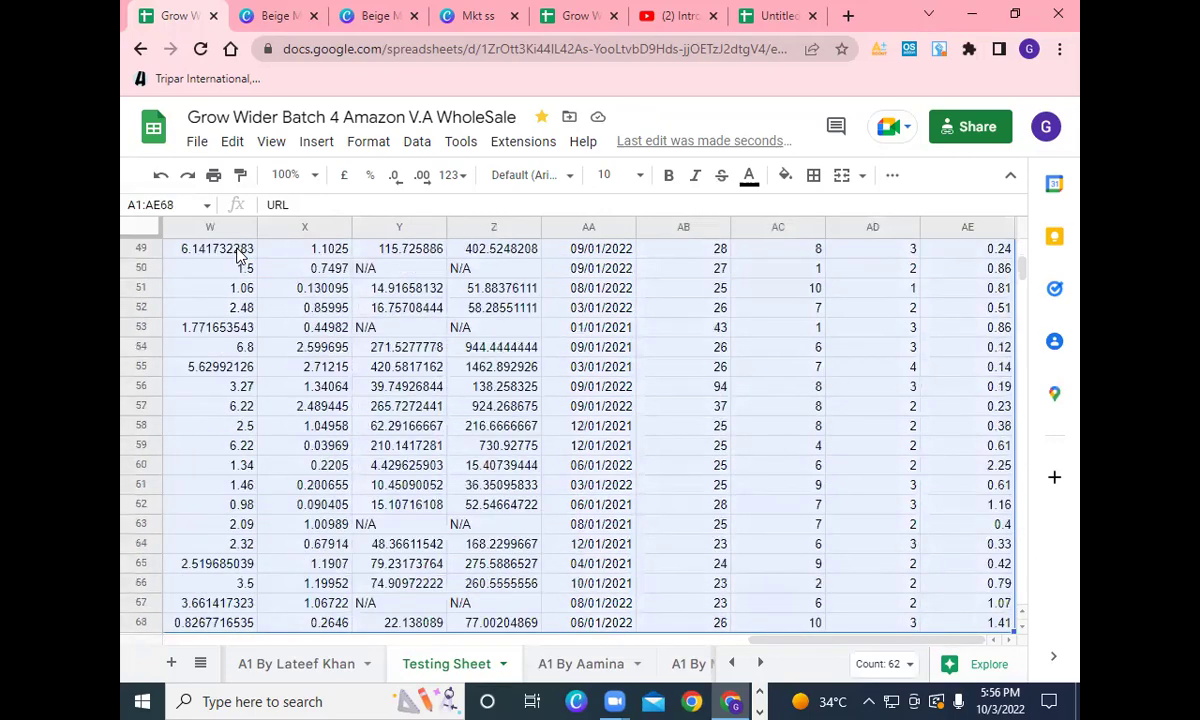
{"action": "key", "text": "shift+Down"}
{"action": "key", "text": "shift+Down"}
{"action": "key", "text": "shift+Down"}
{"action": "key", "text": "shift+Down"}
{"action": "key", "text": "shift+Down"}
{"action": "key", "text": "shift+Down"}
{"action": "key", "text": "shift+Down"}
{"action": "key", "text": "shift+Down"}
{"action": "key", "text": "shift+Down"}
{"action": "key", "text": "shift+Down"}
{"action": "key", "text": "shift+Down"}
{"action": "key", "text": "shift+Down"}
{"action": "key", "text": "shift+Down"}
{"action": "key", "text": "shift+Down"}
{"action": "key", "text": "shift+Down"}
{"action": "key", "text": "shift+Down"}
{"action": "key", "text": "shift+Down"}
{"action": "key", "text": "shift+Down"}
{"action": "key", "text": "shift+Down"}
{"action": "key", "text": "shift+Down"}
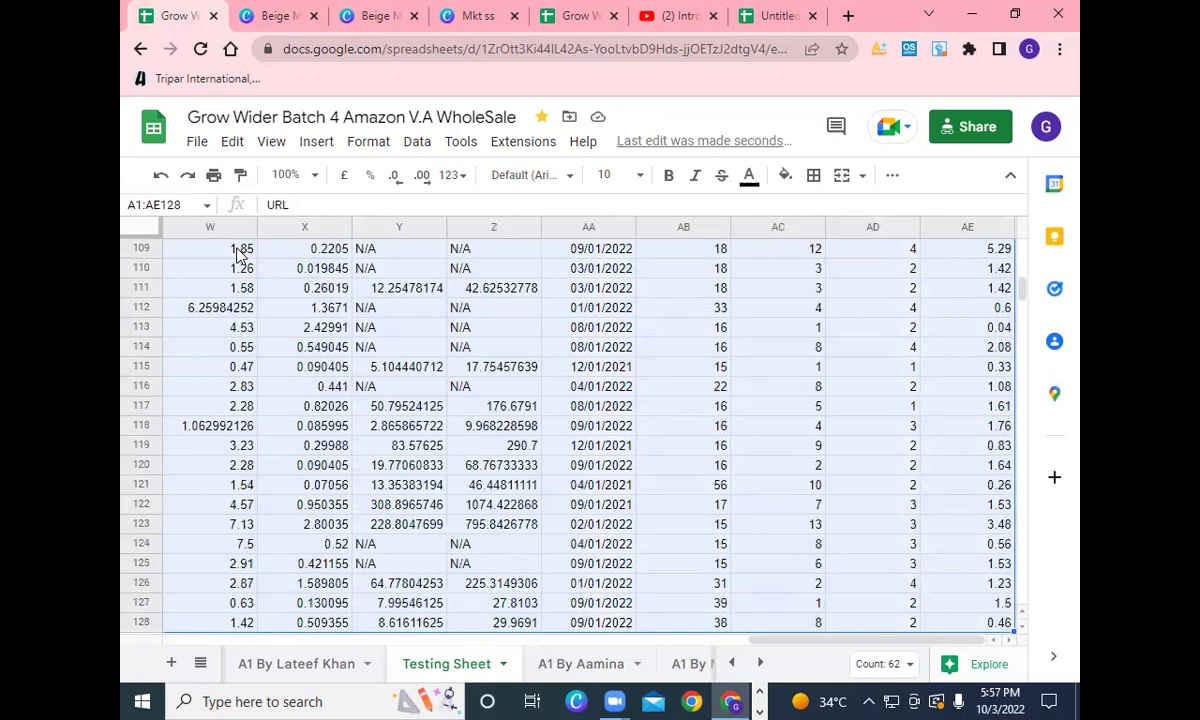
{"action": "key", "text": "shift+Down"}
{"action": "key", "text": "shift+Down"}
{"action": "key", "text": "shift+Down"}
{"action": "key", "text": "shift+Down"}
{"action": "key", "text": "shift+Down"}
{"action": "key", "text": "shift+Down"}
{"action": "key", "text": "shift+Down"}
{"action": "key", "text": "shift+Down"}
{"action": "key", "text": "shift+Down"}
{"action": "key", "text": "shift+Down"}
{"action": "key", "text": "shift+Down"}
{"action": "key", "text": "shift+Down"}
{"action": "key", "text": "shift+Down"}
{"action": "key", "text": "shift+Down"}
{"action": "key", "text": "shift+Down"}
{"action": "key", "text": "shift+Down"}
{"action": "key", "text": "shift+Down"}
{"action": "key", "text": "shift+Down"}
{"action": "key", "text": "shift+Down"}
{"action": "key", "text": "shift+Down"}
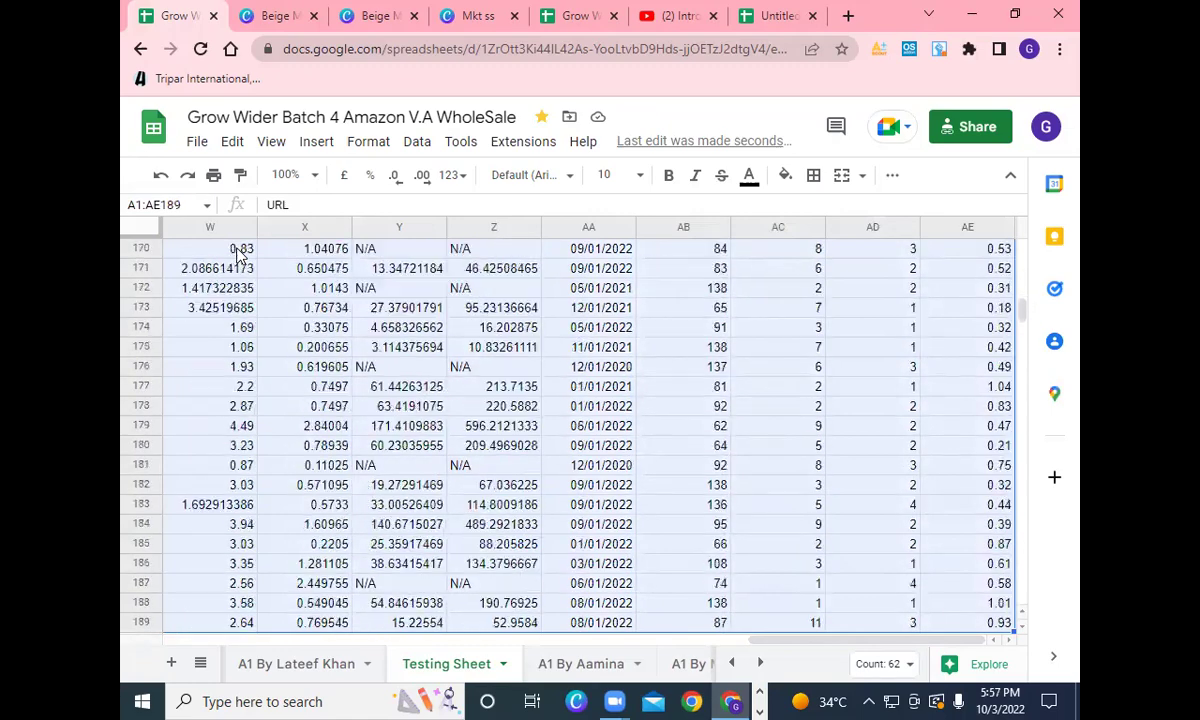
{"action": "key", "text": "shift+Up"}
{"action": "key", "text": "shift+Up"}
{"action": "key", "text": "shift+Up"}
{"action": "key", "text": "shift+Up"}
{"action": "key", "text": "shift+Up"}
{"action": "key", "text": "shift+Up"}
{"action": "key", "text": "shift+Up"}
{"action": "key", "text": "shift+Up"}
{"action": "key", "text": "shift+Up"}
{"action": "key", "text": "shift+Up"}
{"action": "key", "text": "shift+Up"}
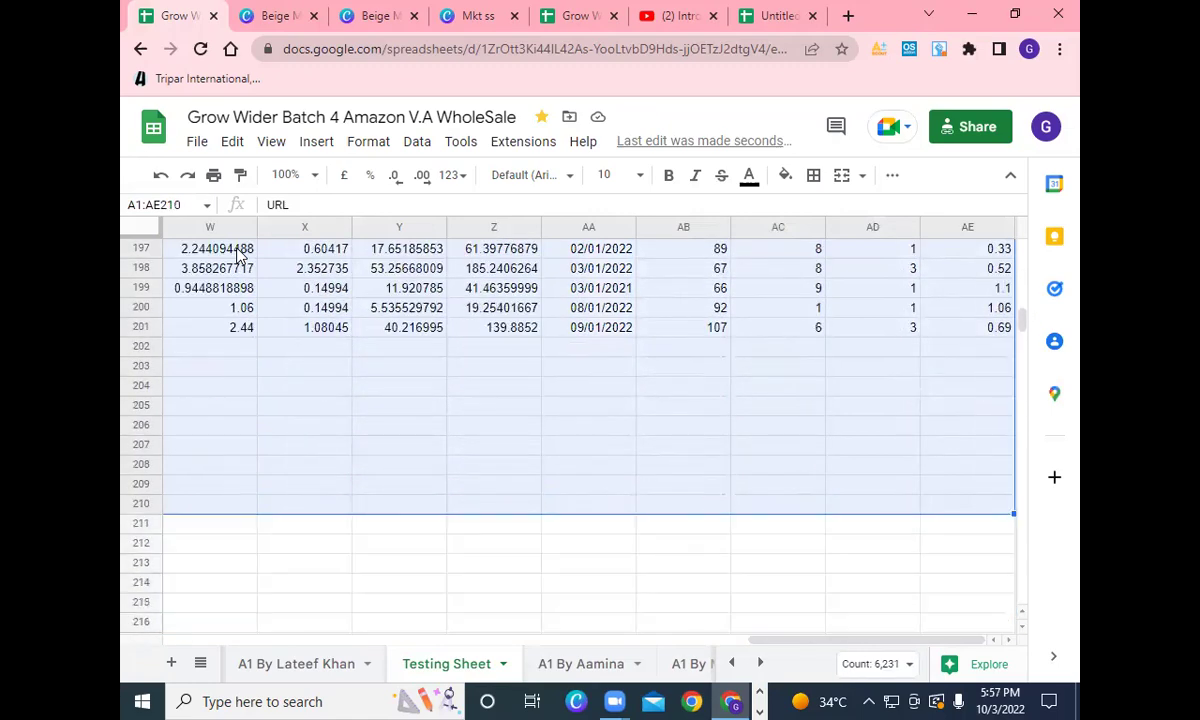
{"action": "key", "text": "shift+Up"}
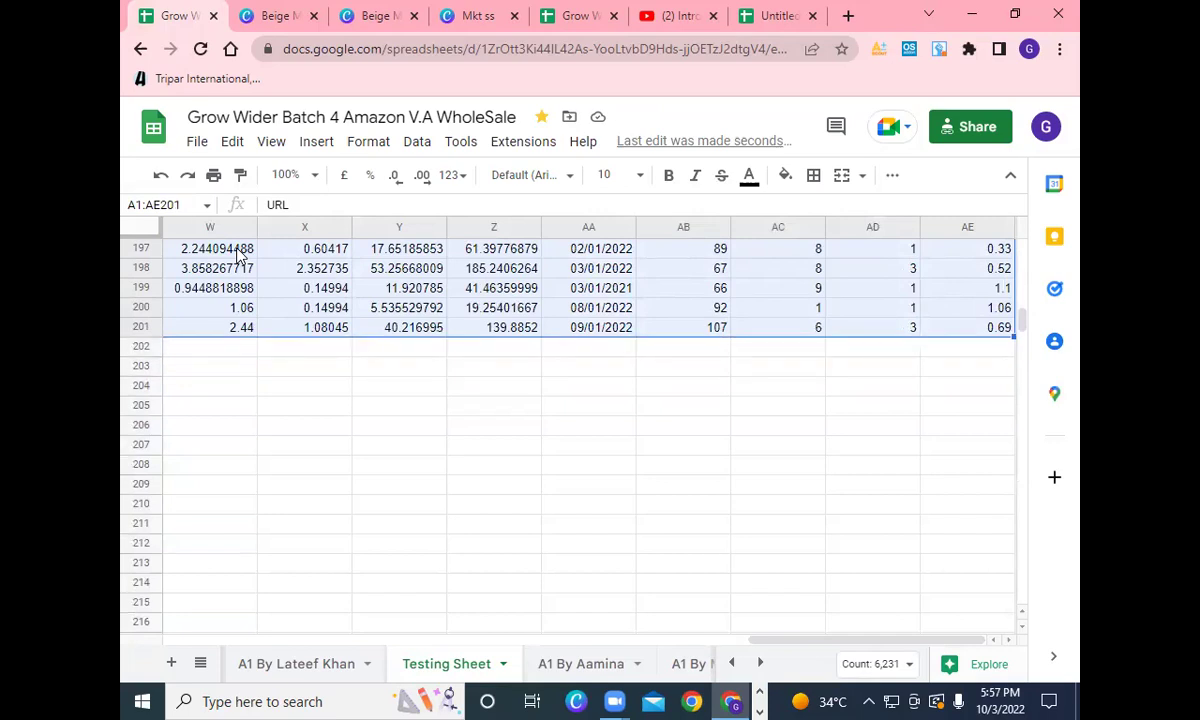
- Try to delete columns A - AE of the selected range
{"action": "right_click", "coordinate": [378, 298]}
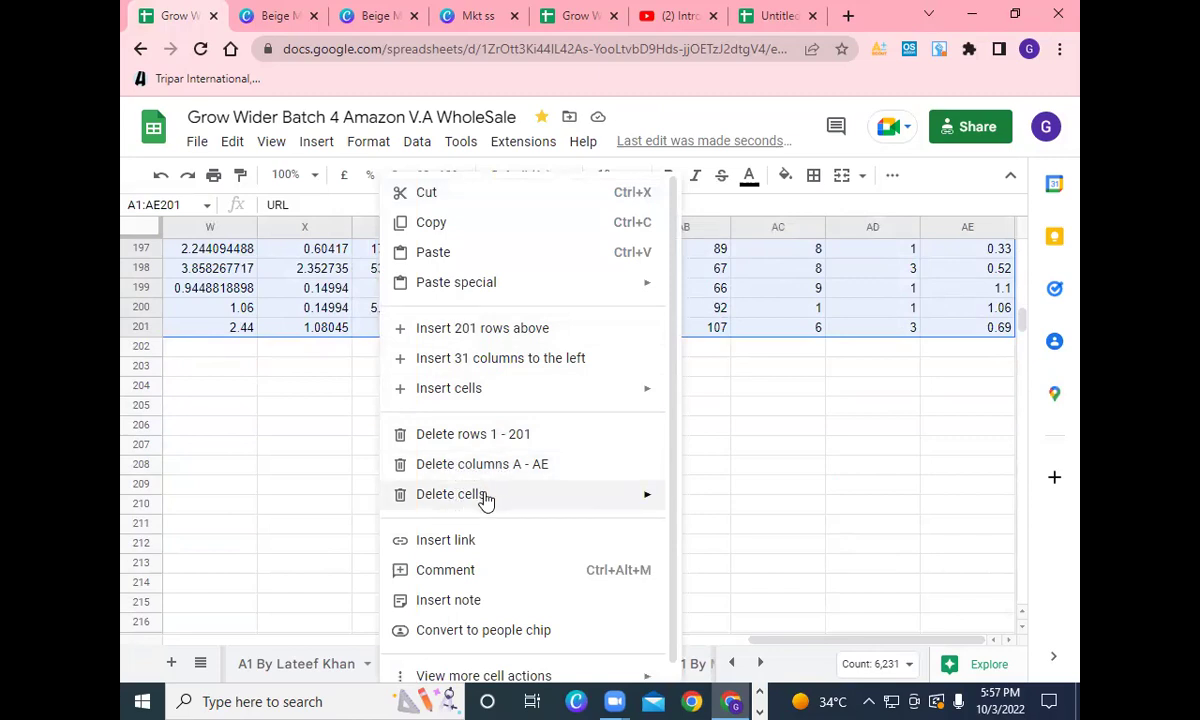
{"action": "mouse_move", "coordinate": [484, 500]}
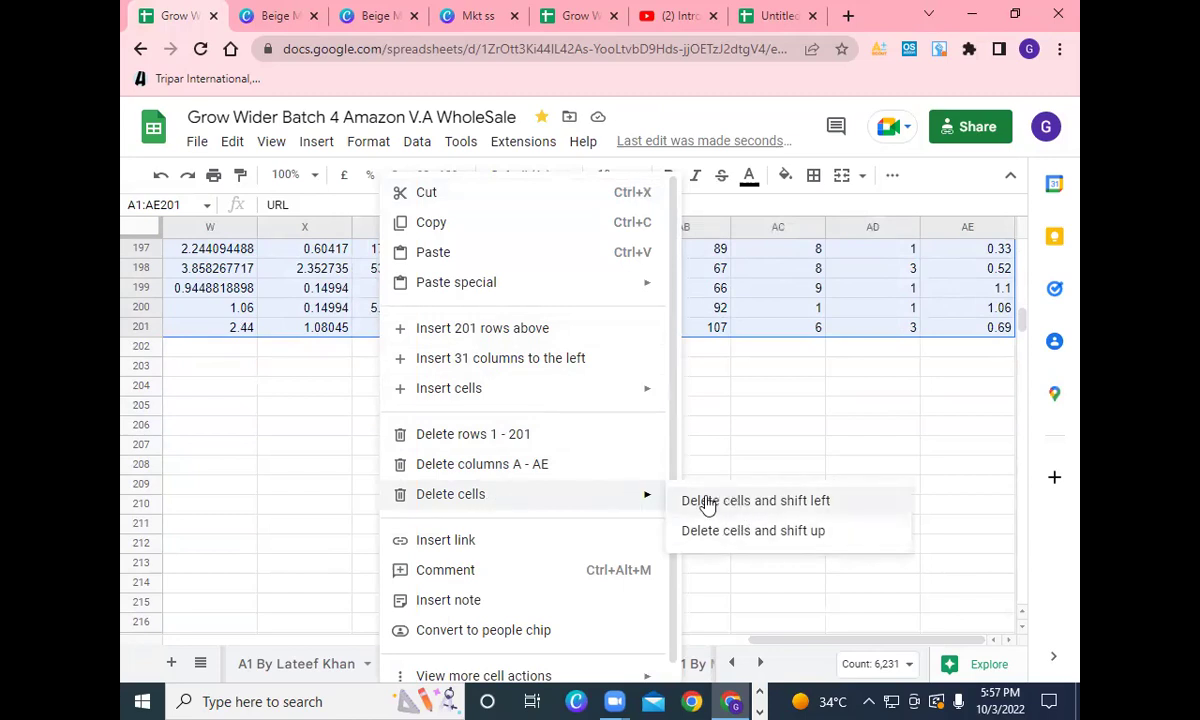
{"action": "left_click", "coordinate": [547, 473]}
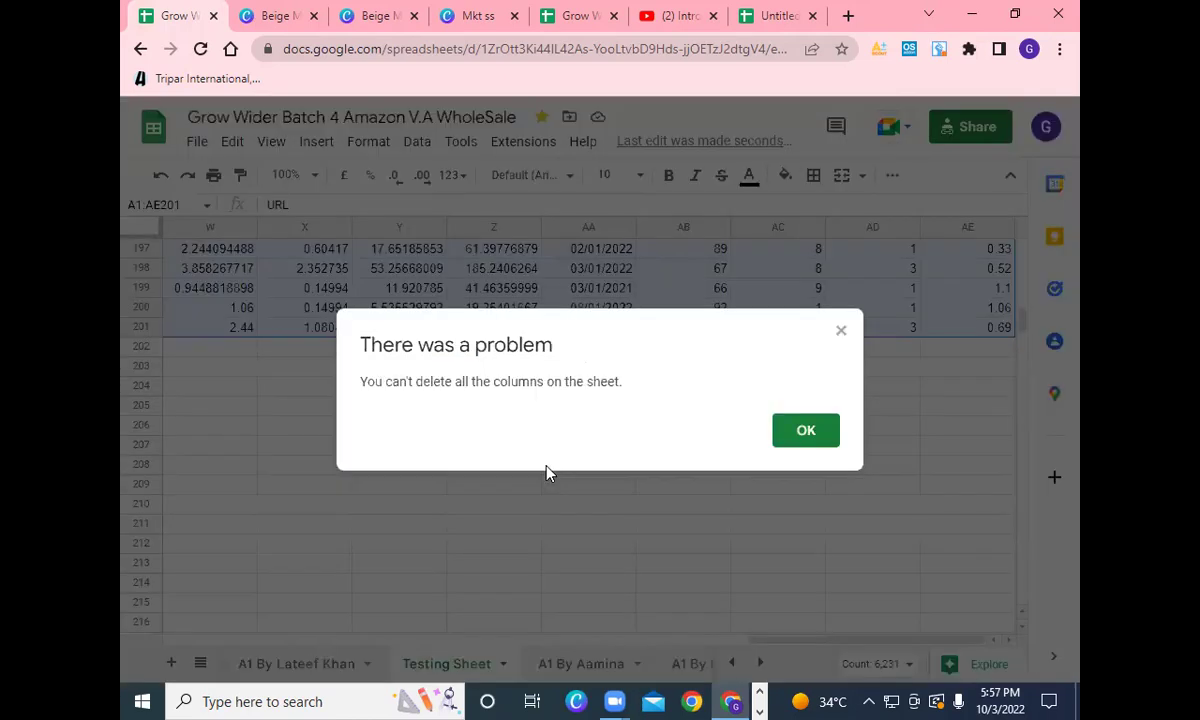
{"action": "left_click", "coordinate": [820, 440]}
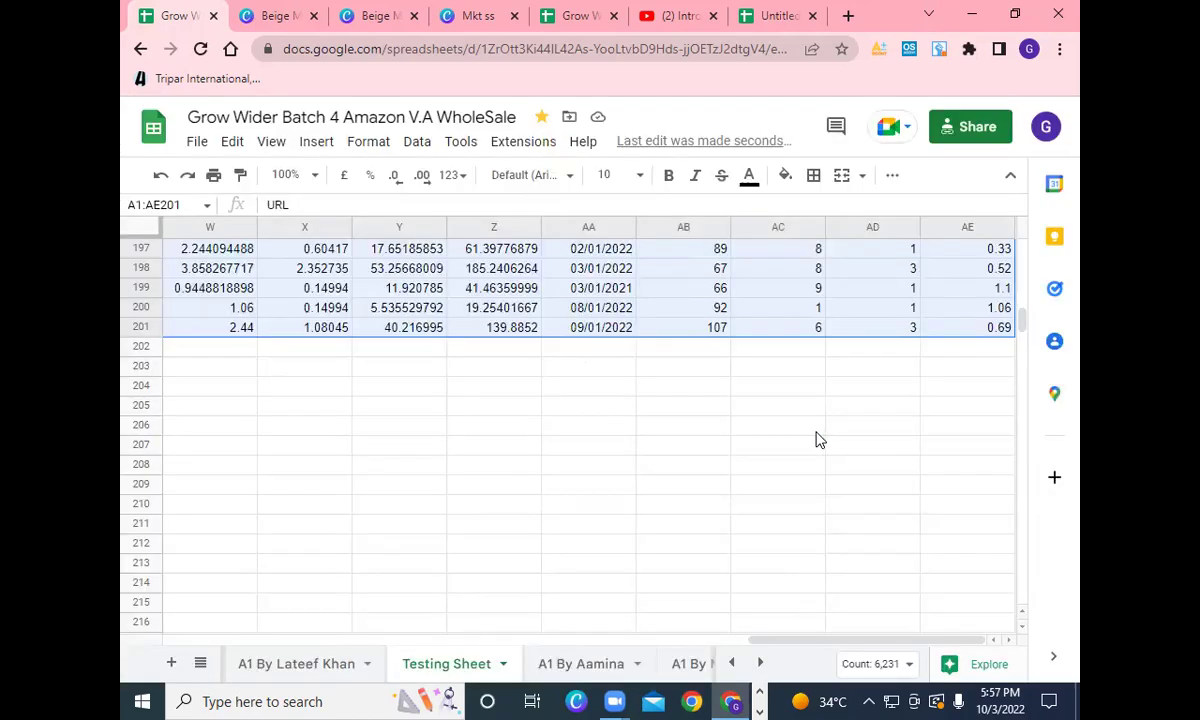
- Delete the selected cells A1:AE201 with the shift left option, clearing the imported data, and select cell W25
{"action": "right_click", "coordinate": [352, 272]}
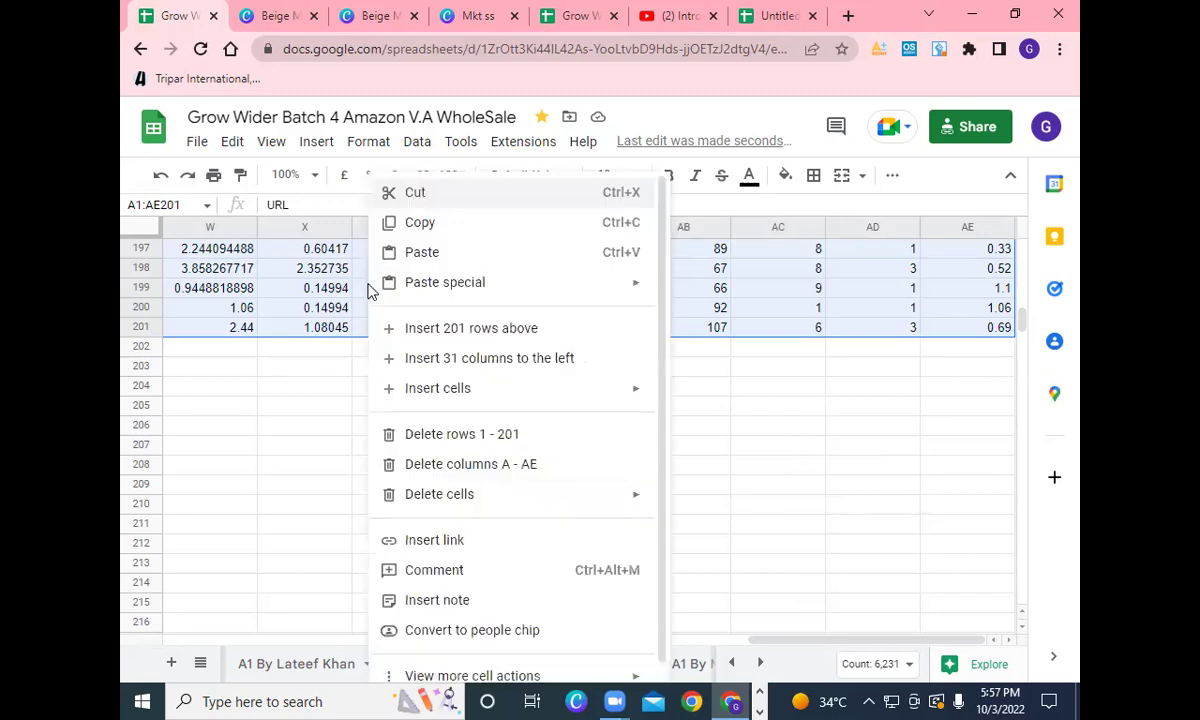
{"action": "mouse_move", "coordinate": [450, 497]}
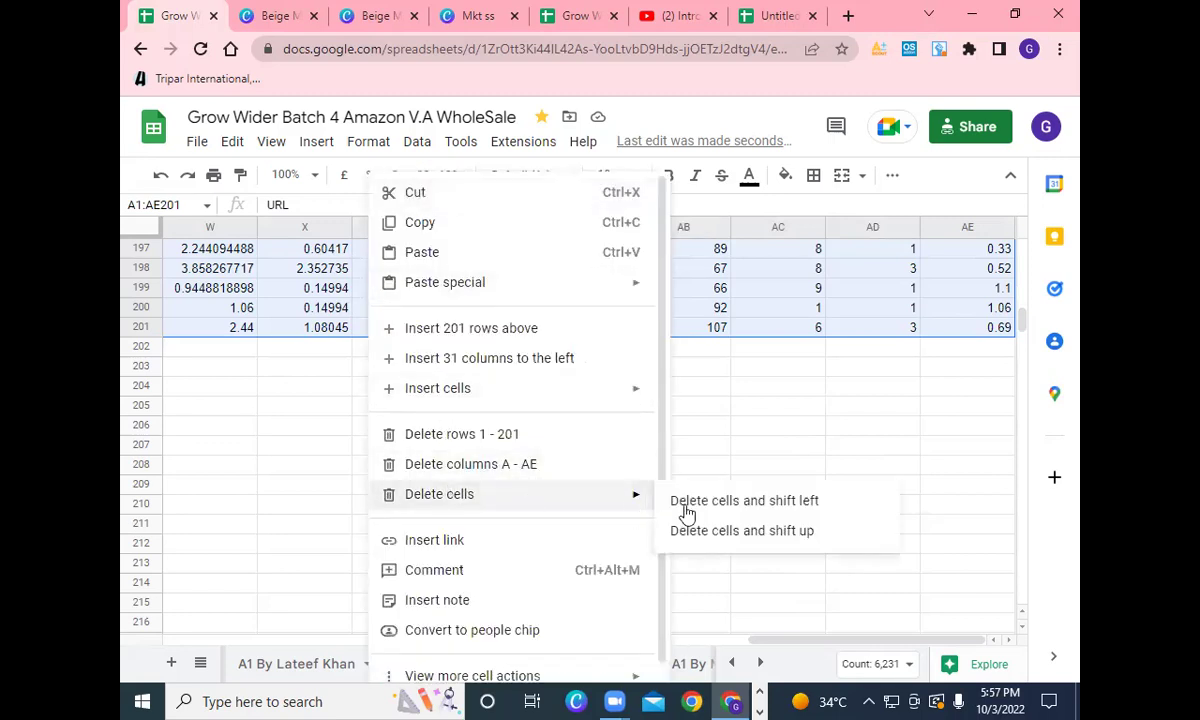
{"action": "left_click", "coordinate": [731, 506]}
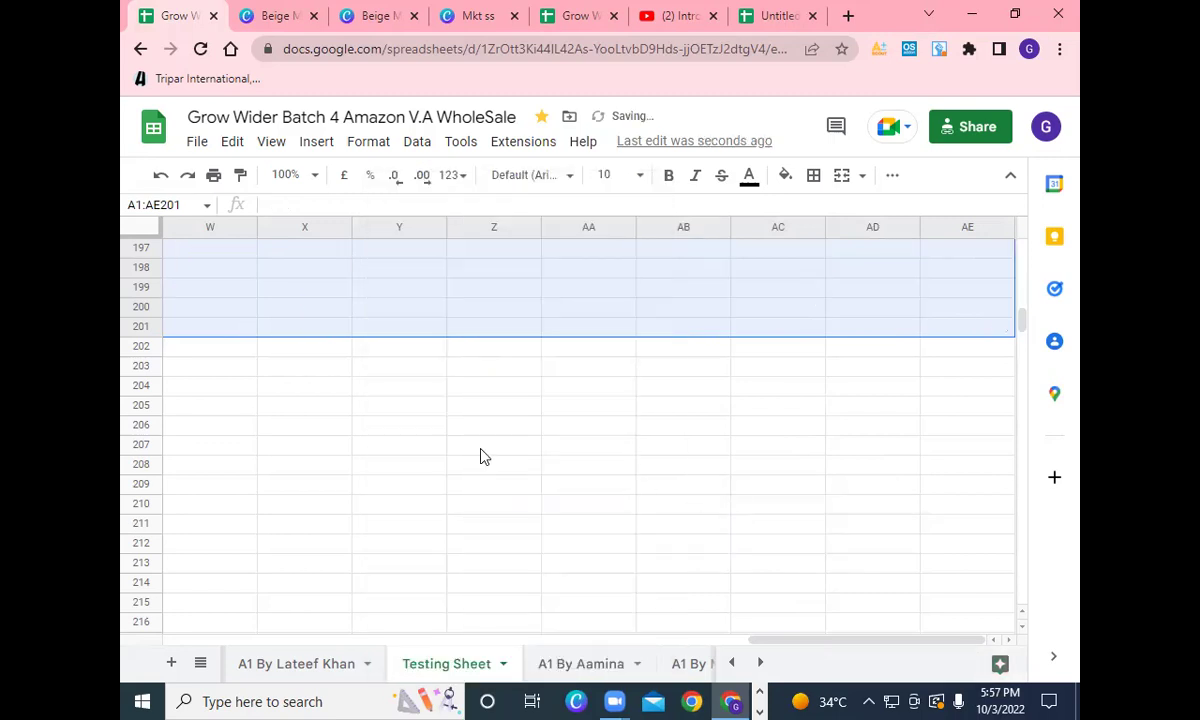
{"action": "scroll", "coordinate": [458, 450], "scroll_direction": "up", "scroll_amount": 5}
{"action": "scroll", "coordinate": [460, 446], "scroll_direction": "up", "scroll_amount": 15}
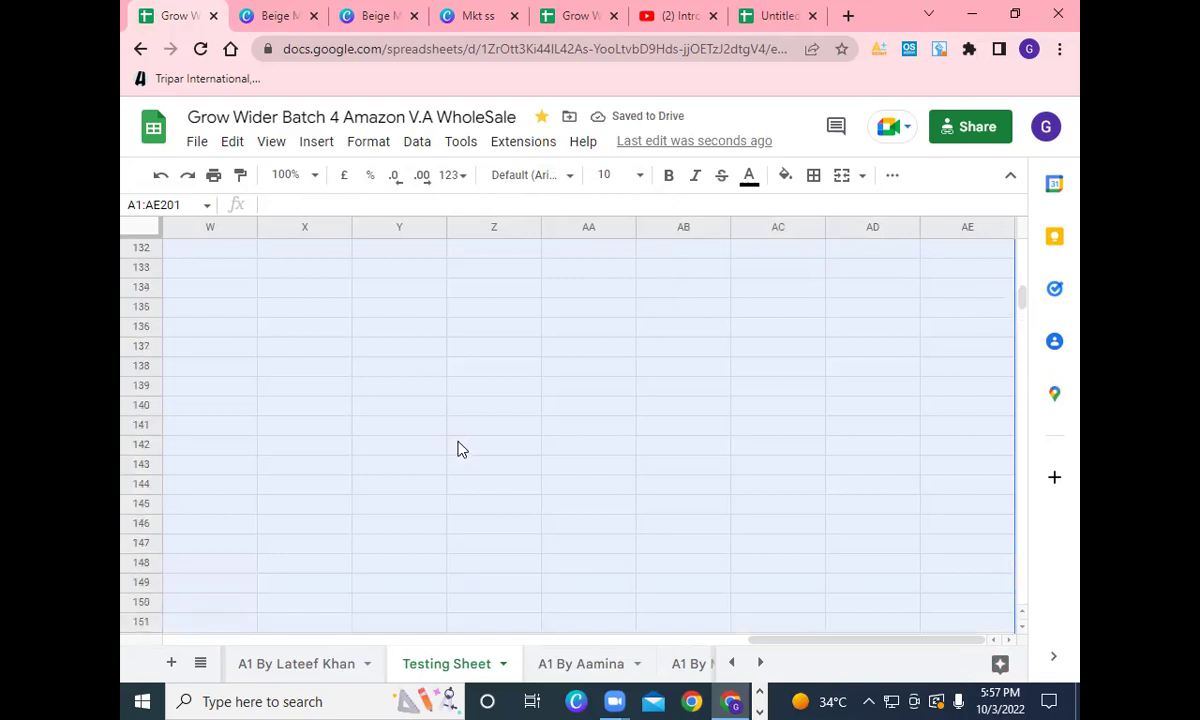
{"action": "scroll", "coordinate": [462, 441], "scroll_direction": "up", "scroll_amount": 20}
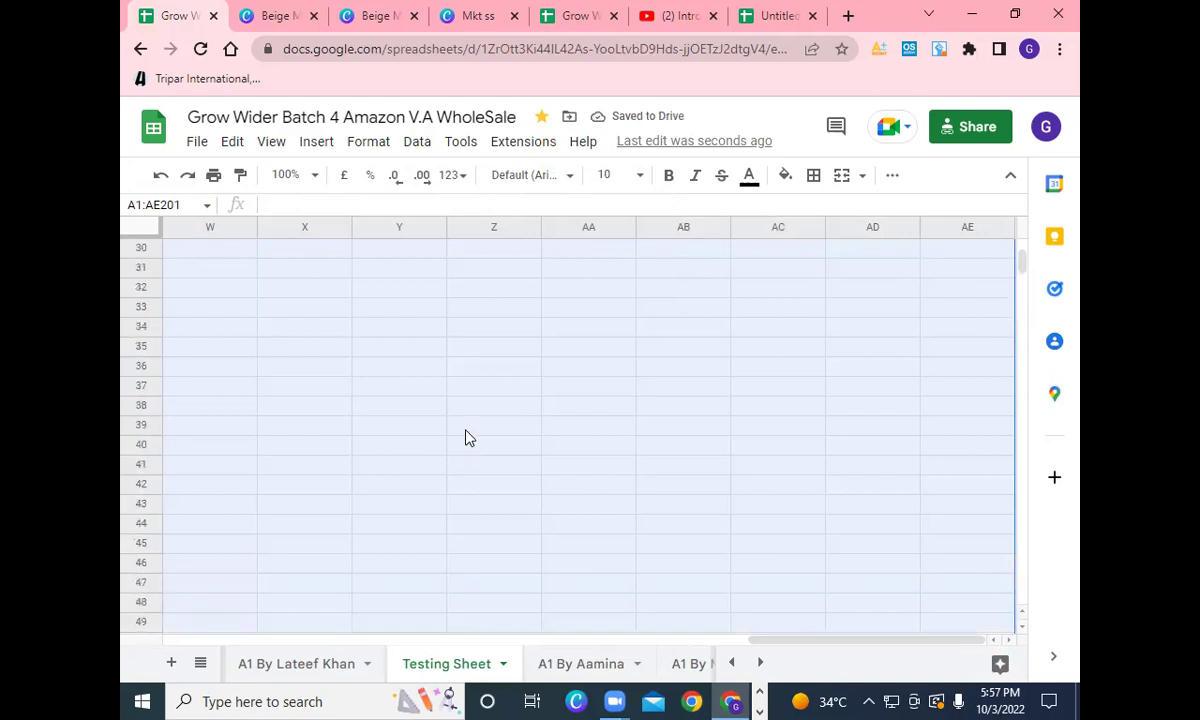
{"action": "scroll", "coordinate": [270, 581], "scroll_direction": "down", "scroll_amount": 1}
{"action": "left_click", "coordinate": [216, 624]}
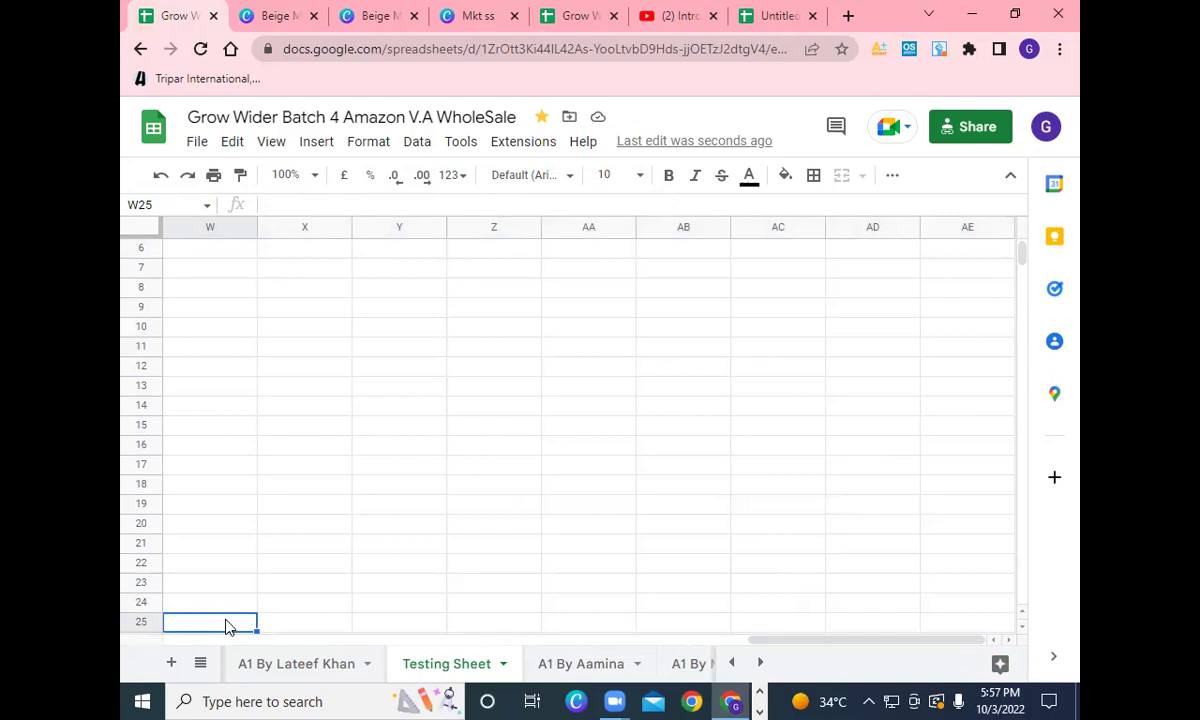
- Upload today's US_AMAZON_blackBoxProducts_1_2022-10-03.csv from the Downloads folder again as the import file
{"action": "left_click", "coordinate": [198, 144]}
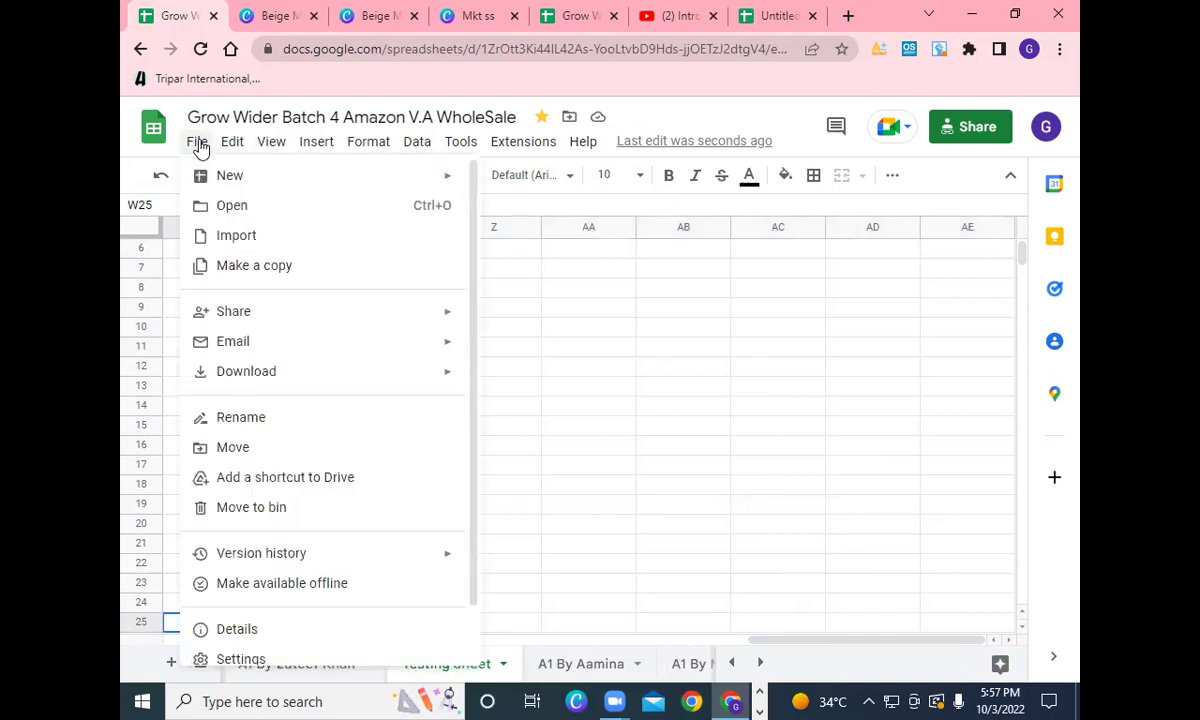
{"action": "left_click", "coordinate": [239, 241]}
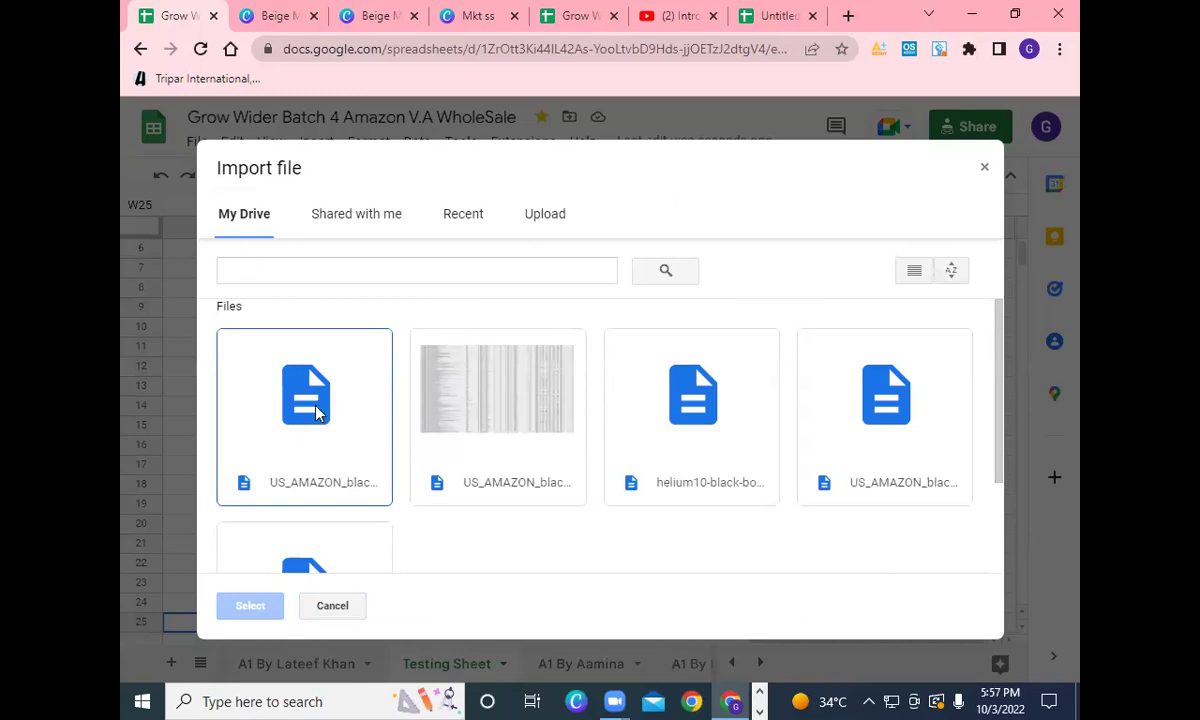
{"action": "left_click", "coordinate": [553, 218]}
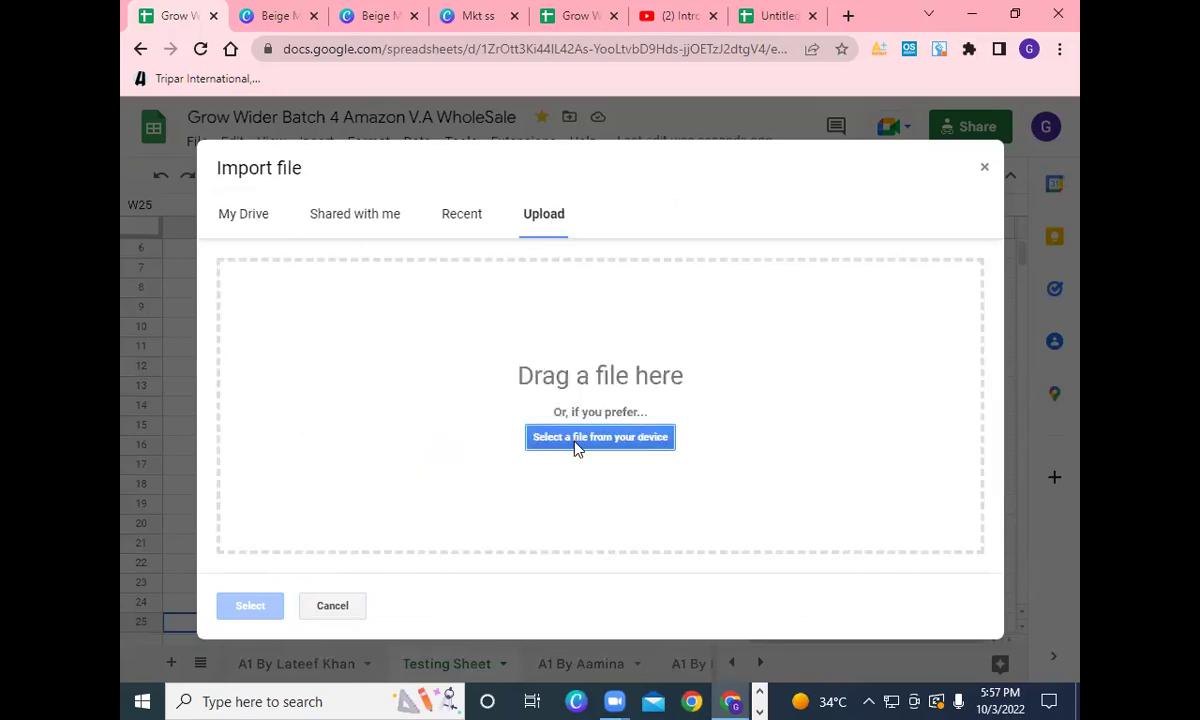
{"action": "left_click", "coordinate": [599, 447]}
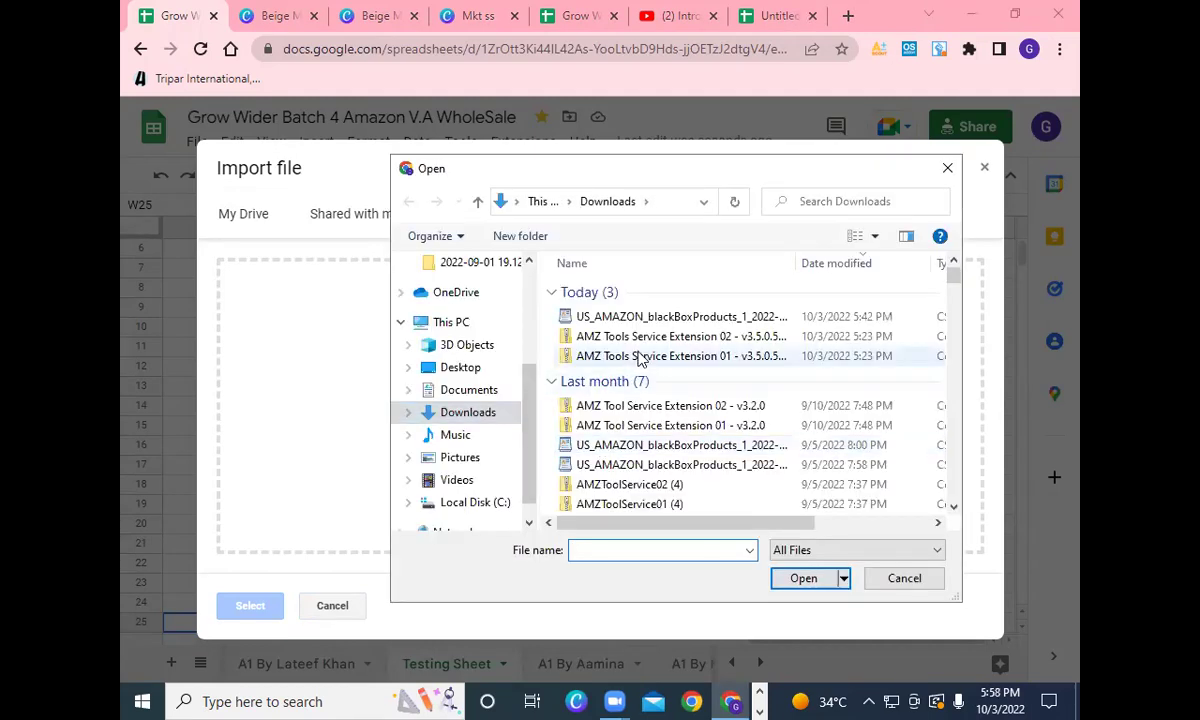
{"action": "left_click", "coordinate": [655, 318]}
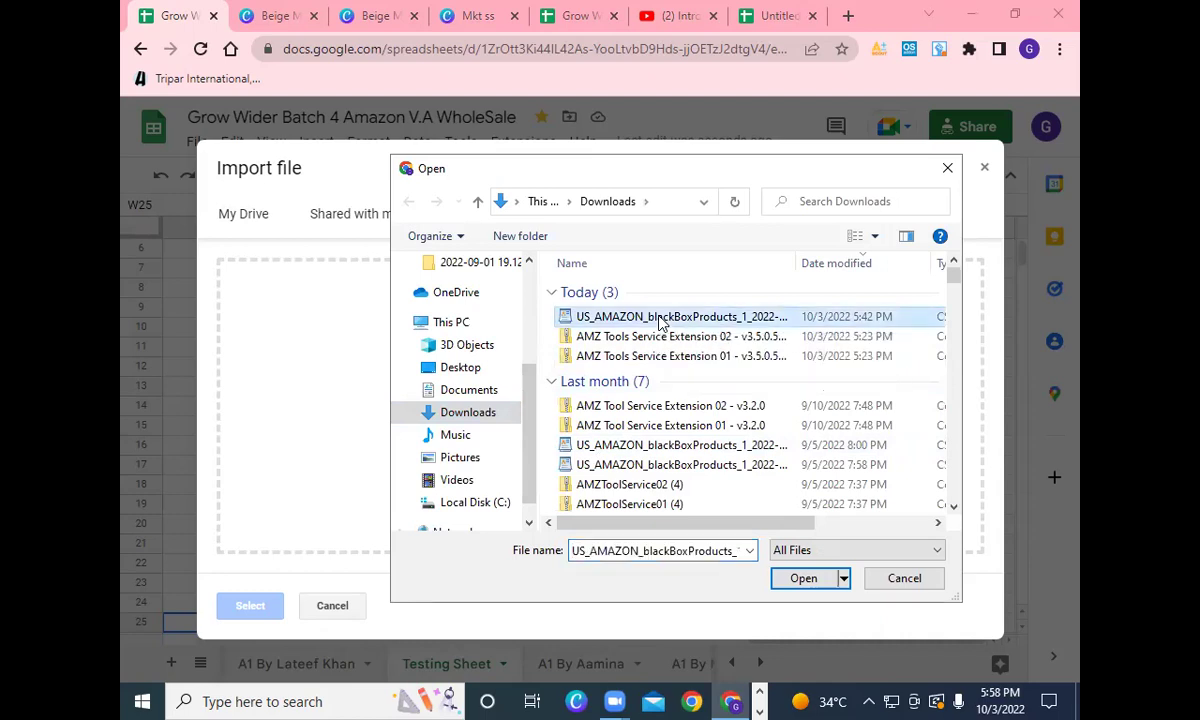
{"action": "left_click", "coordinate": [804, 579]}
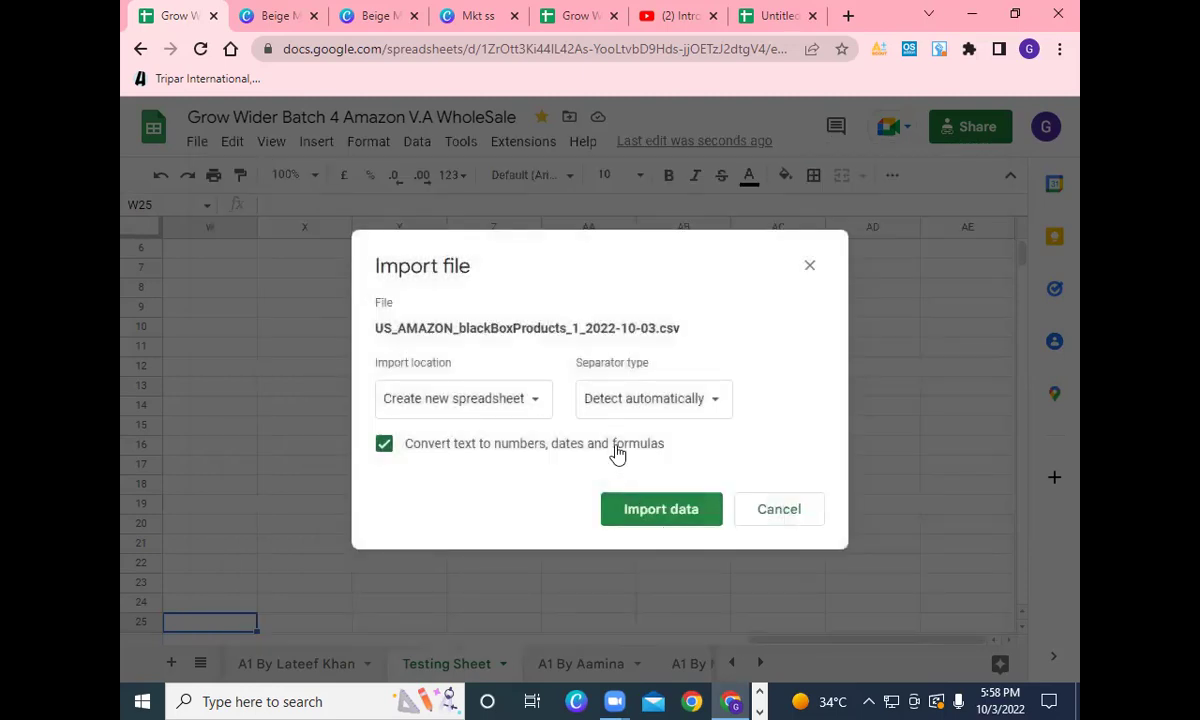
- Import the CSV data into Testing Sheet with the import location set to Append to current sheet
{"action": "left_click", "coordinate": [536, 404]}
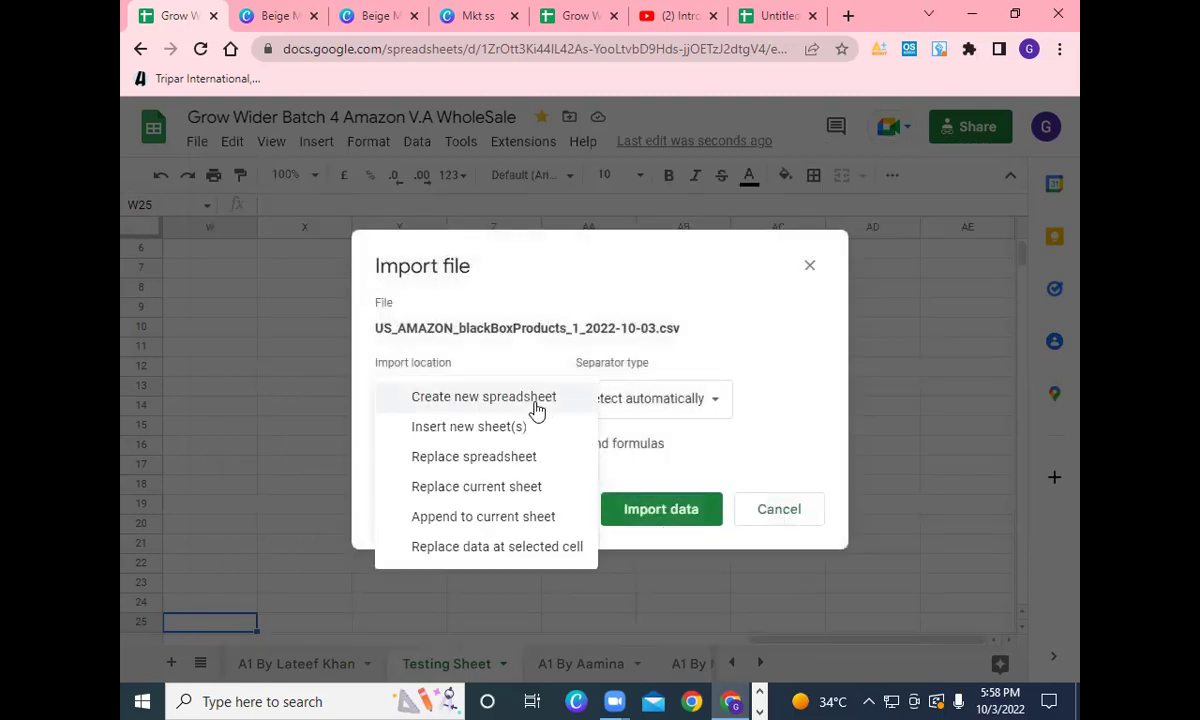
{"action": "left_click", "coordinate": [505, 524]}
{"action": "left_click", "coordinate": [663, 512]}
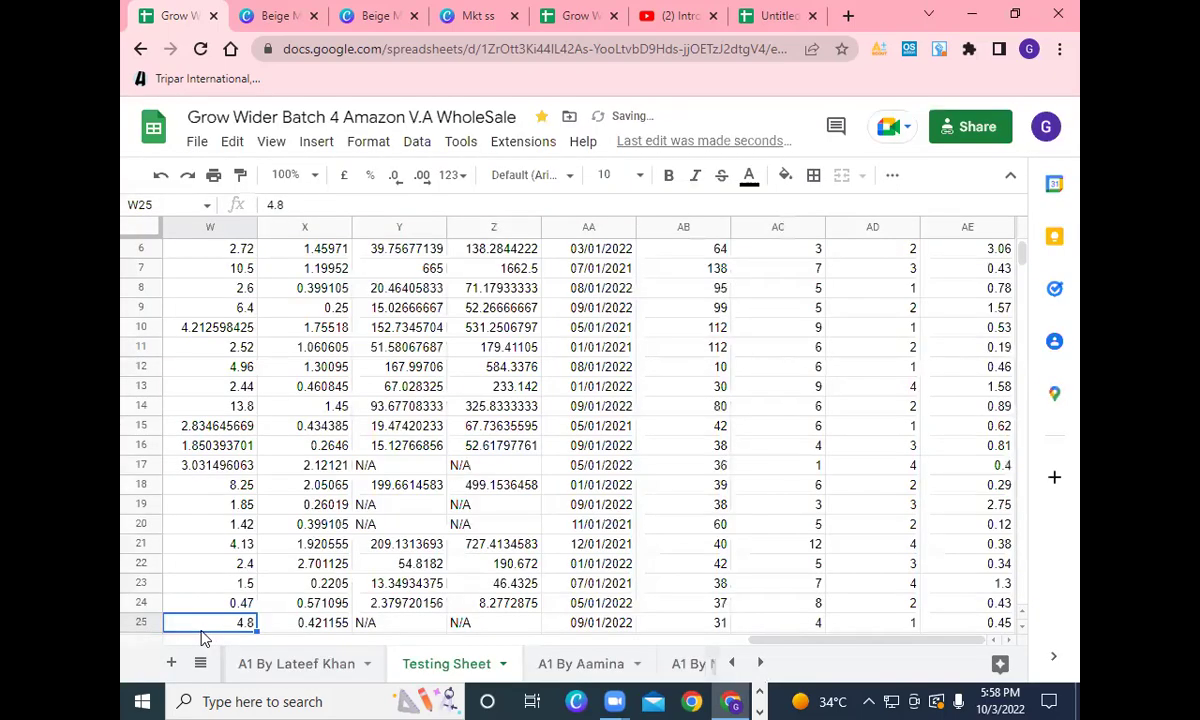
{"action": "scroll", "coordinate": [268, 570], "scroll_direction": "up", "scroll_amount": 2}
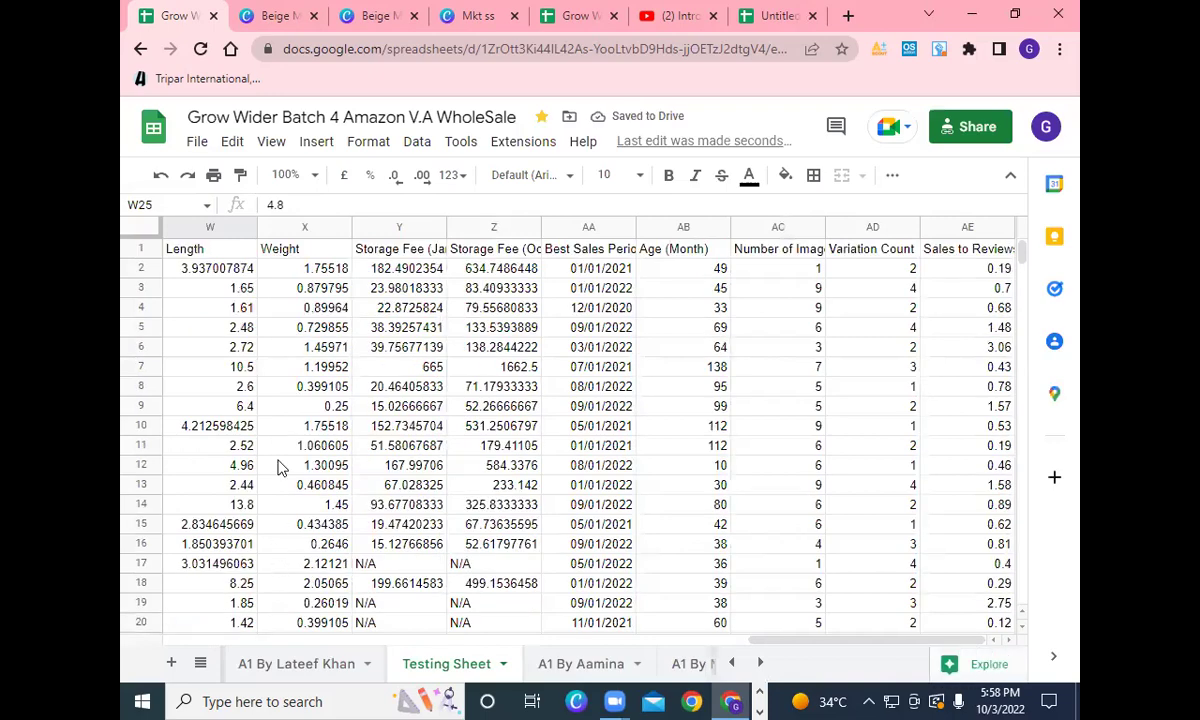
{"action": "left_click_drag", "start_coordinate": [765, 640], "coordinate": [152, 632]}
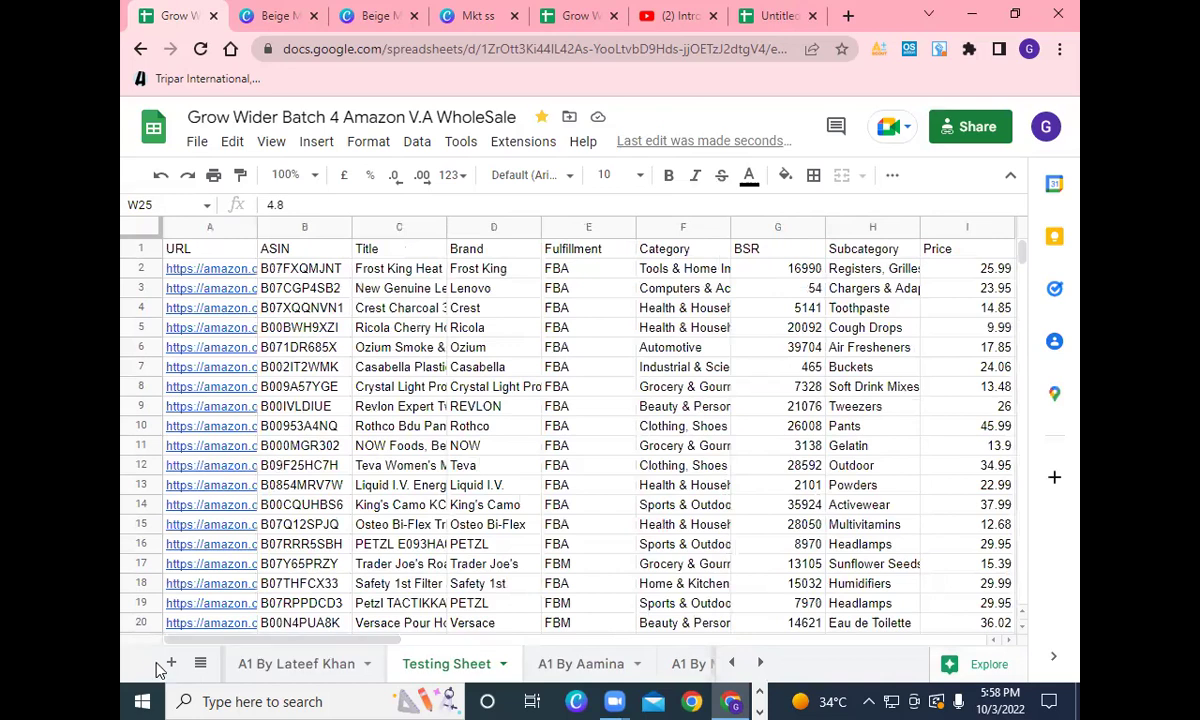
{"action": "scroll", "coordinate": [310, 515], "scroll_direction": "down", "scroll_amount": 3}
{"action": "scroll", "coordinate": [318, 520], "scroll_direction": "up", "scroll_amount": 3}
- Compare the blank untitled spreadsheet with the imported product list in Testing Sheet, including its product link previews
{"action": "left_click", "coordinate": [775, 16]}
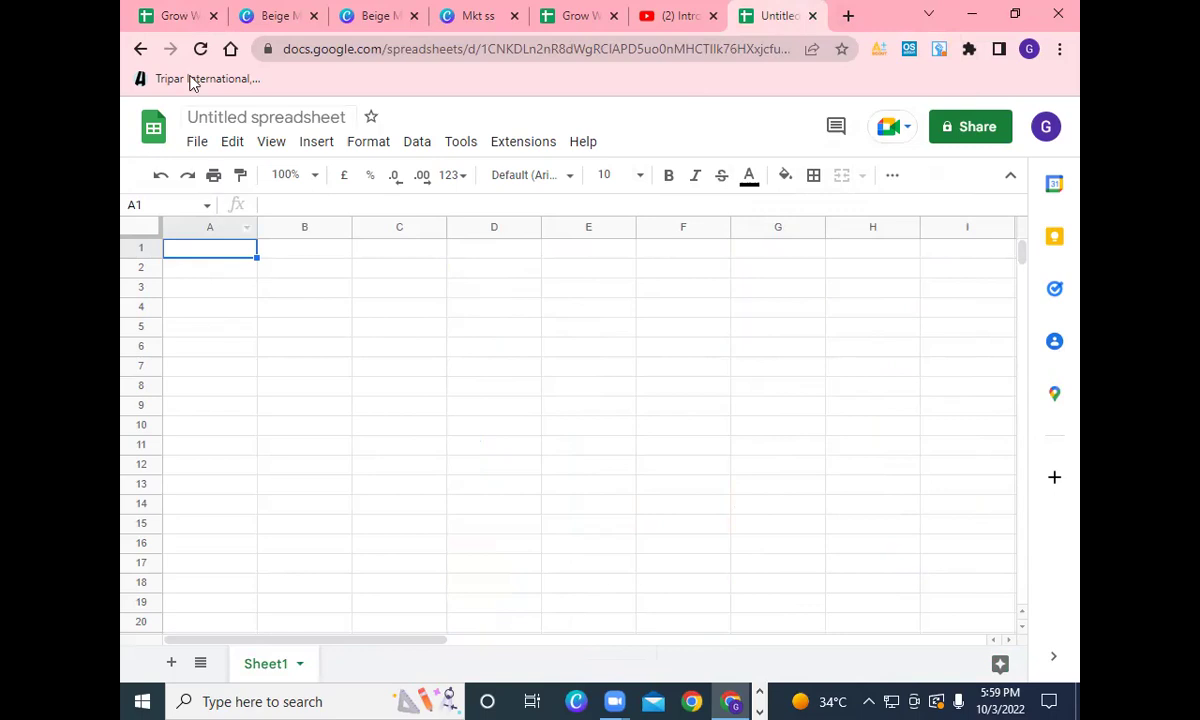
{"action": "left_click", "coordinate": [178, 17]}
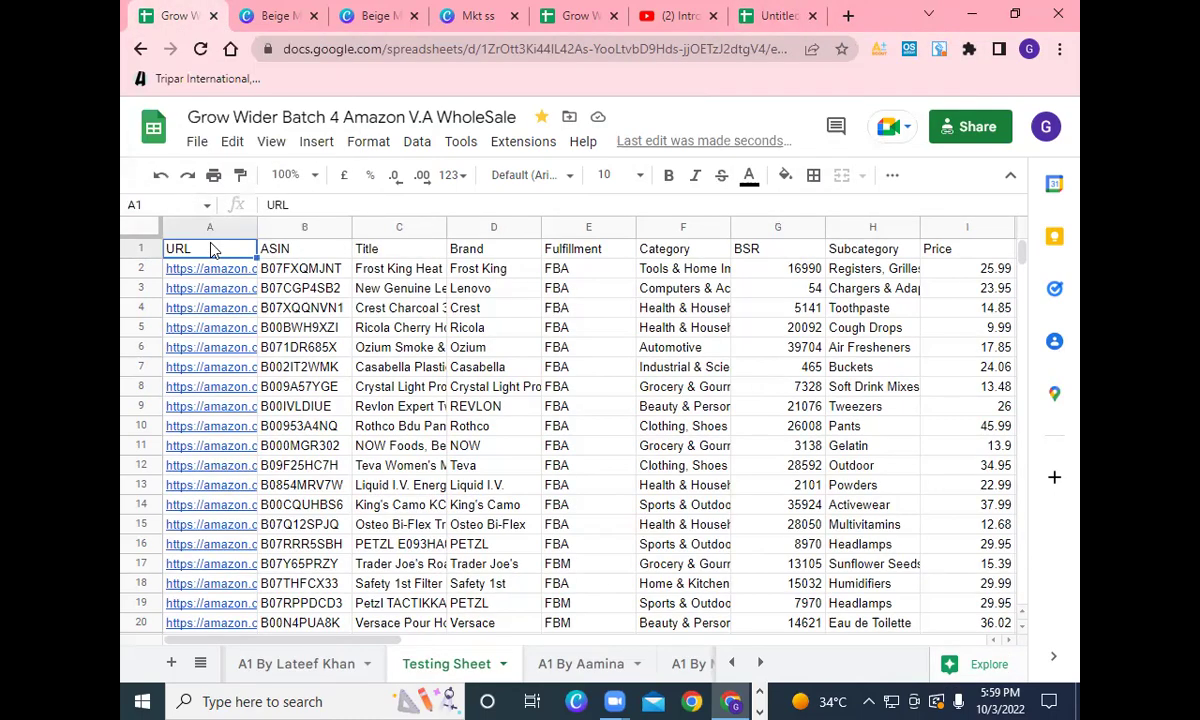
{"action": "left_click", "coordinate": [785, 16]}
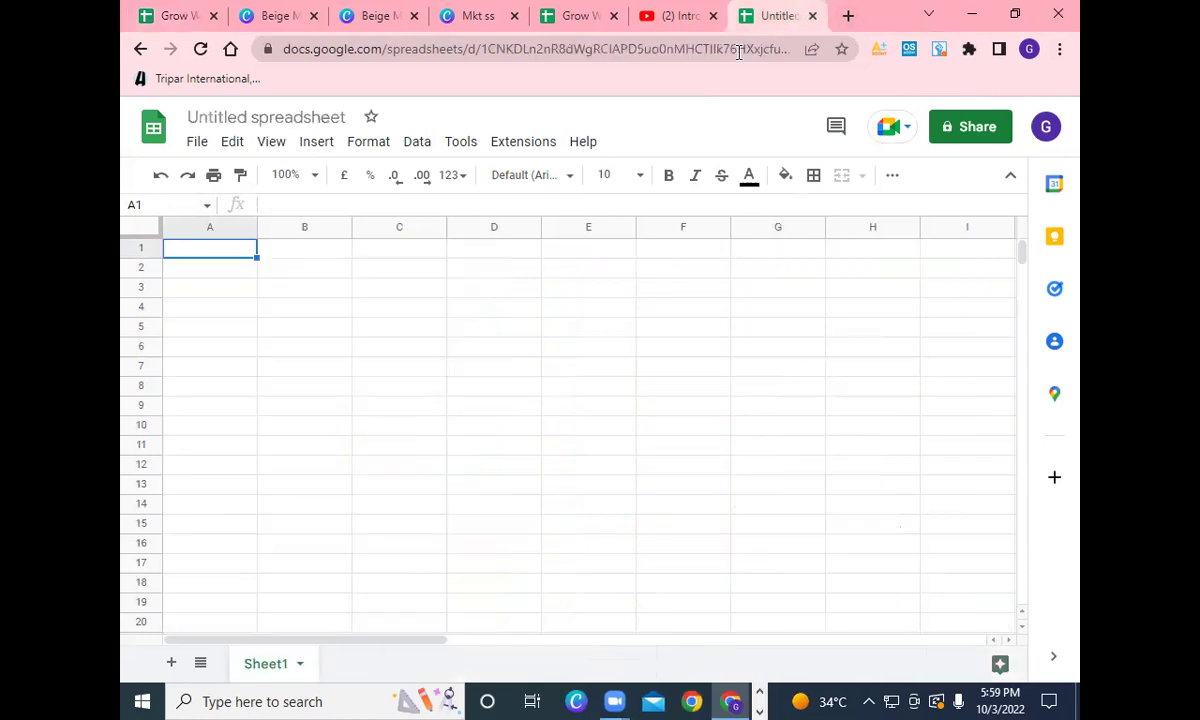
{"action": "left_click", "coordinate": [322, 116]}
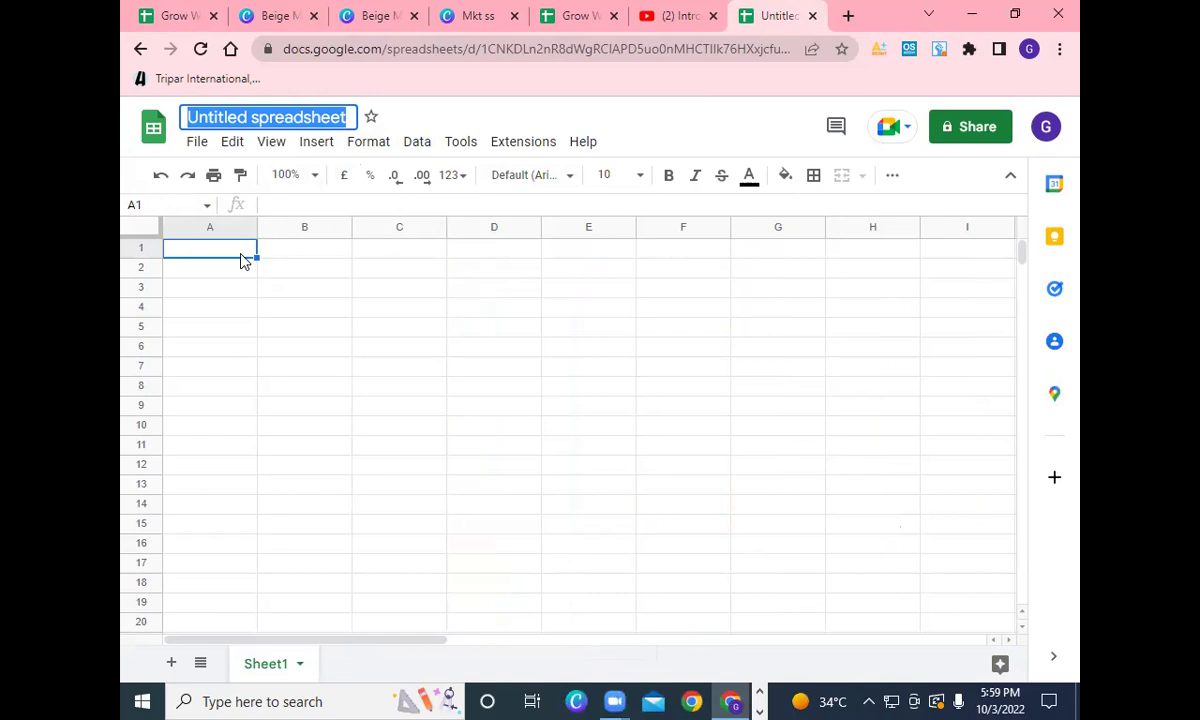
{"action": "left_click", "coordinate": [178, 16]}
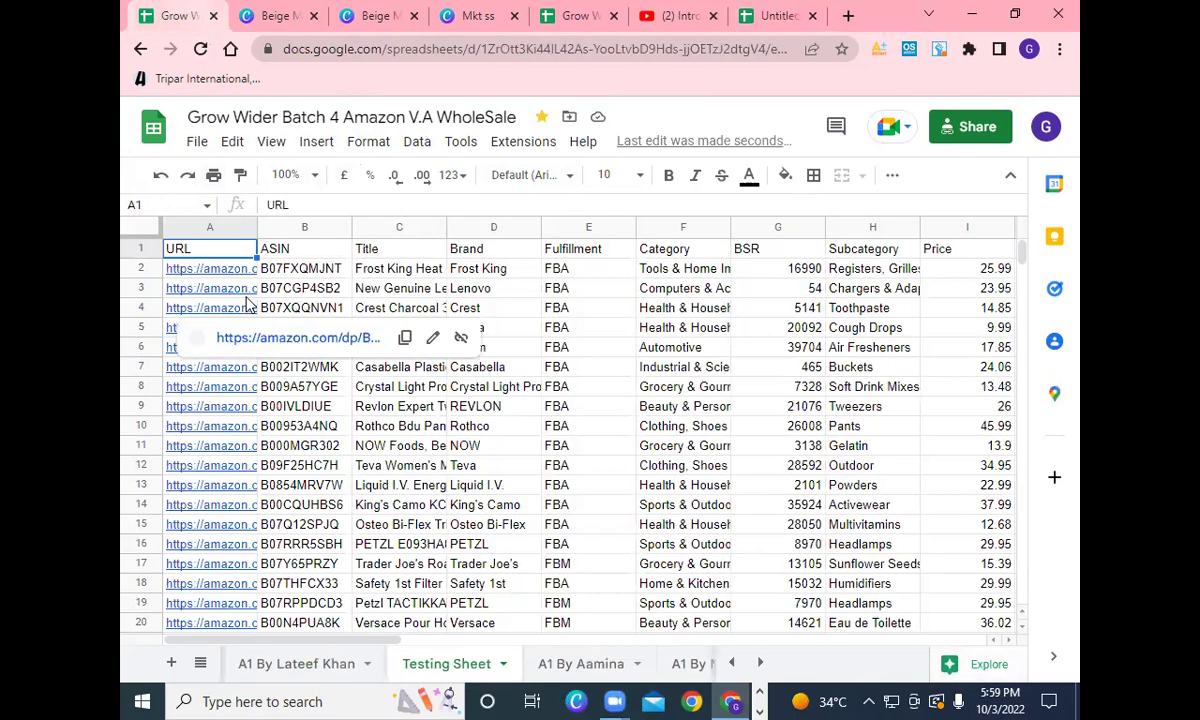
{"action": "scroll", "coordinate": [224, 625], "scroll_direction": "down", "scroll_amount": 2}
{"action": "mouse_move", "coordinate": [210, 598]}
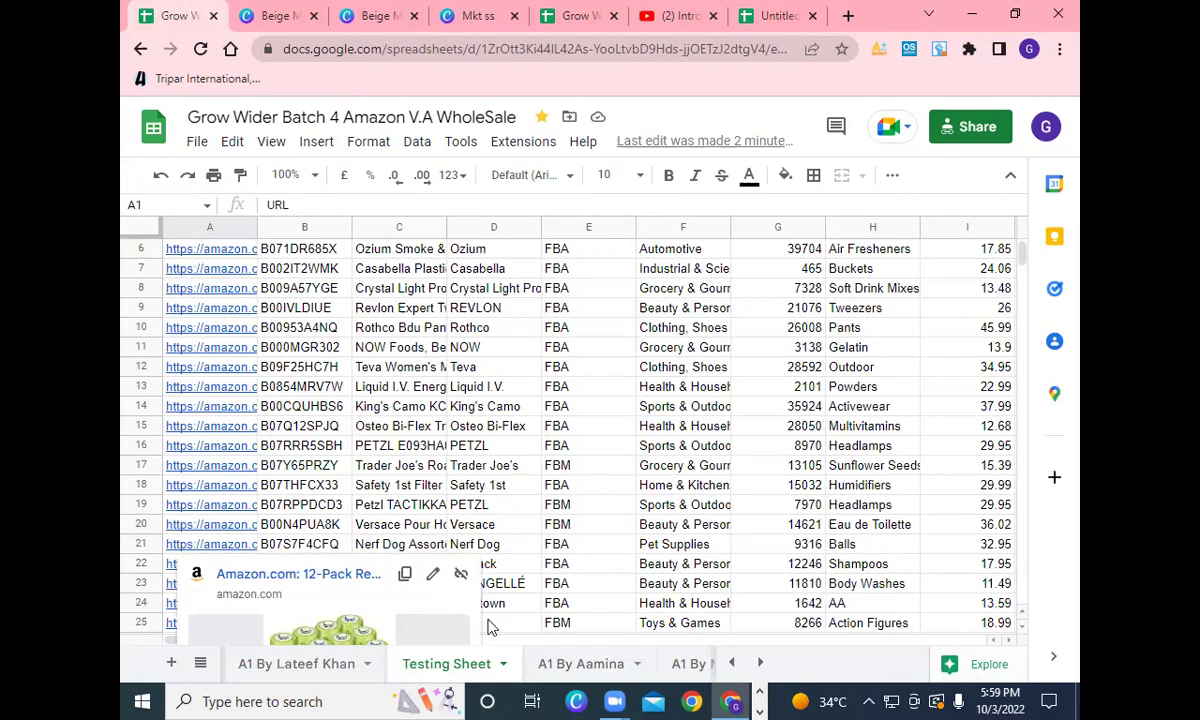
- Switch to the other Chrome window and review the tool service member page's extension downloads, Active Resources and Helium10 Access page
{"action": "left_click", "coordinate": [316, 626]}
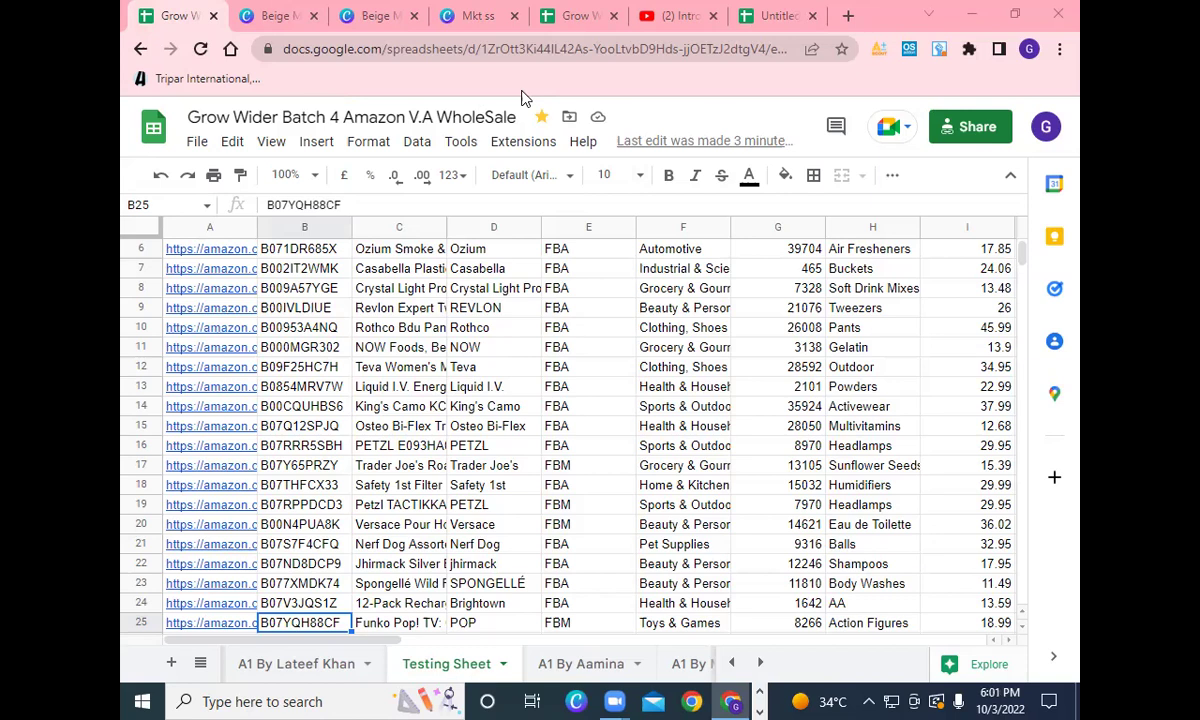
{"action": "left_click", "coordinate": [759, 706]}
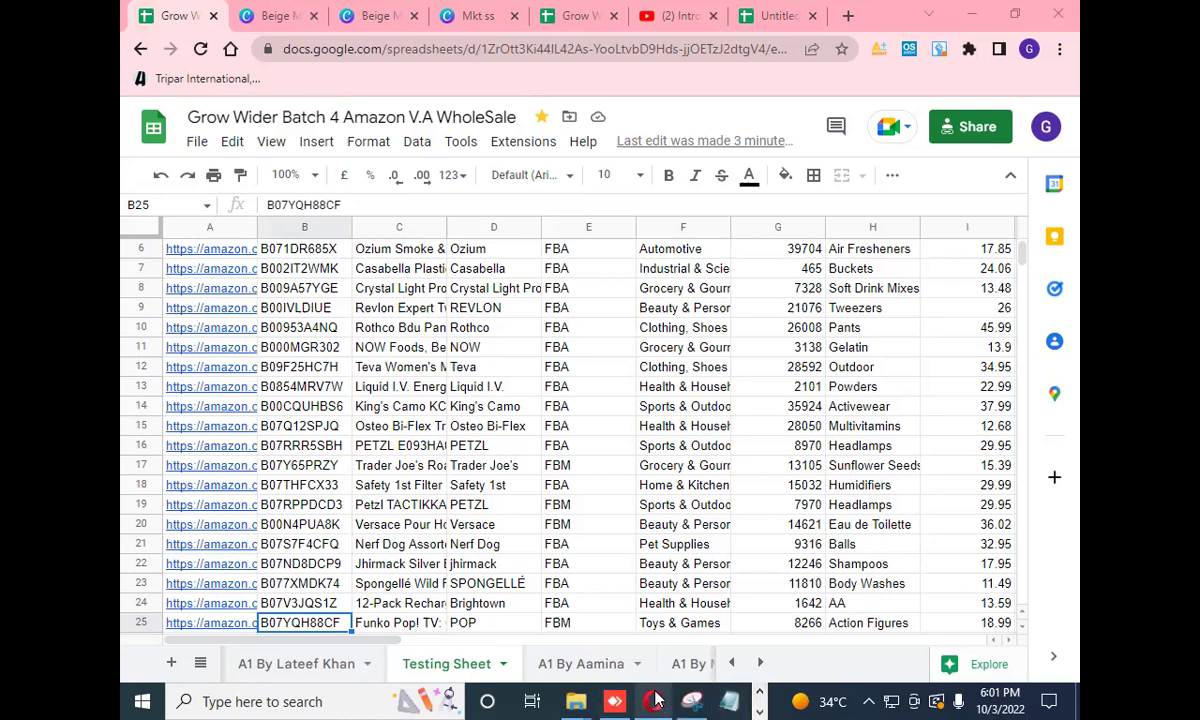
{"action": "left_click", "coordinate": [759, 698]}
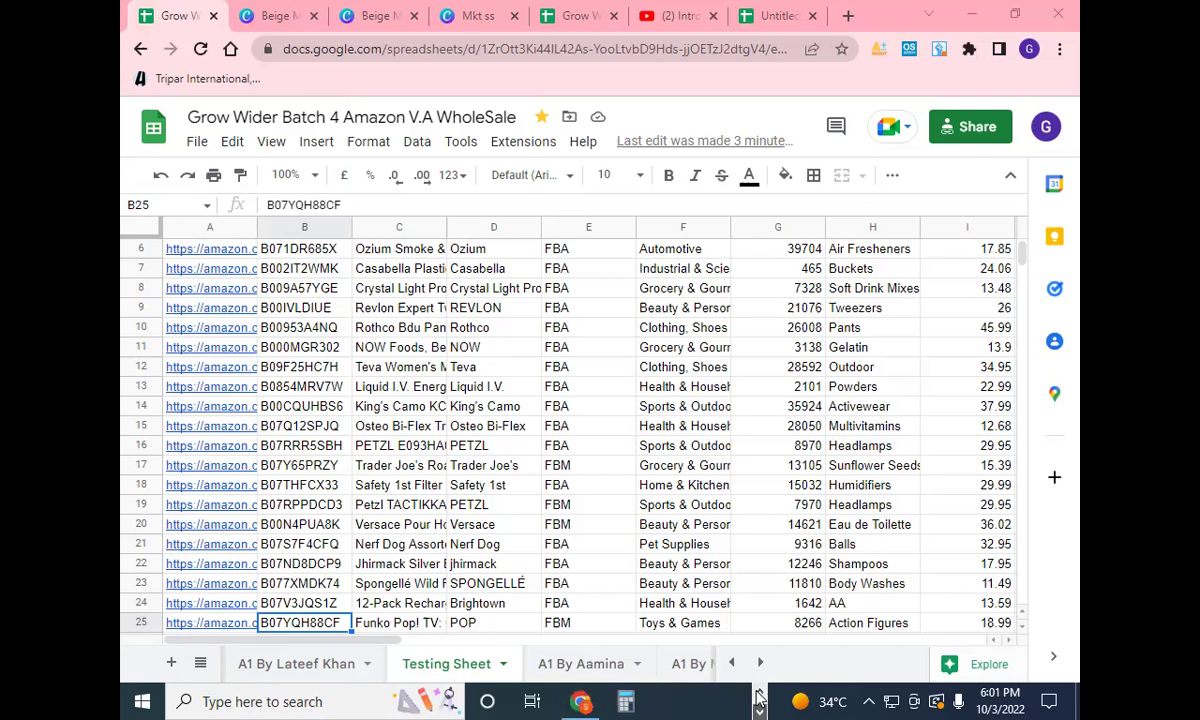
{"action": "key", "text": "alt+Tab"}
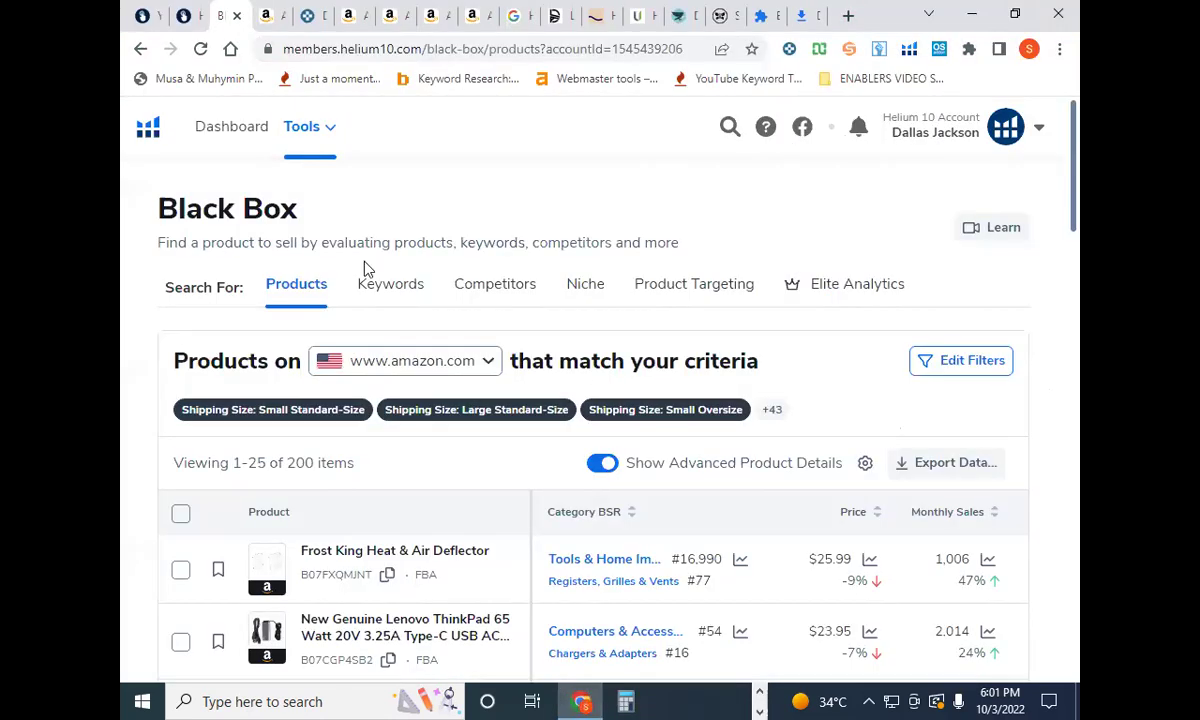
{"action": "key", "text": "alt+Tab"}
{"action": "scroll", "coordinate": [600, 530], "scroll_direction": "up", "scroll_amount": 5}
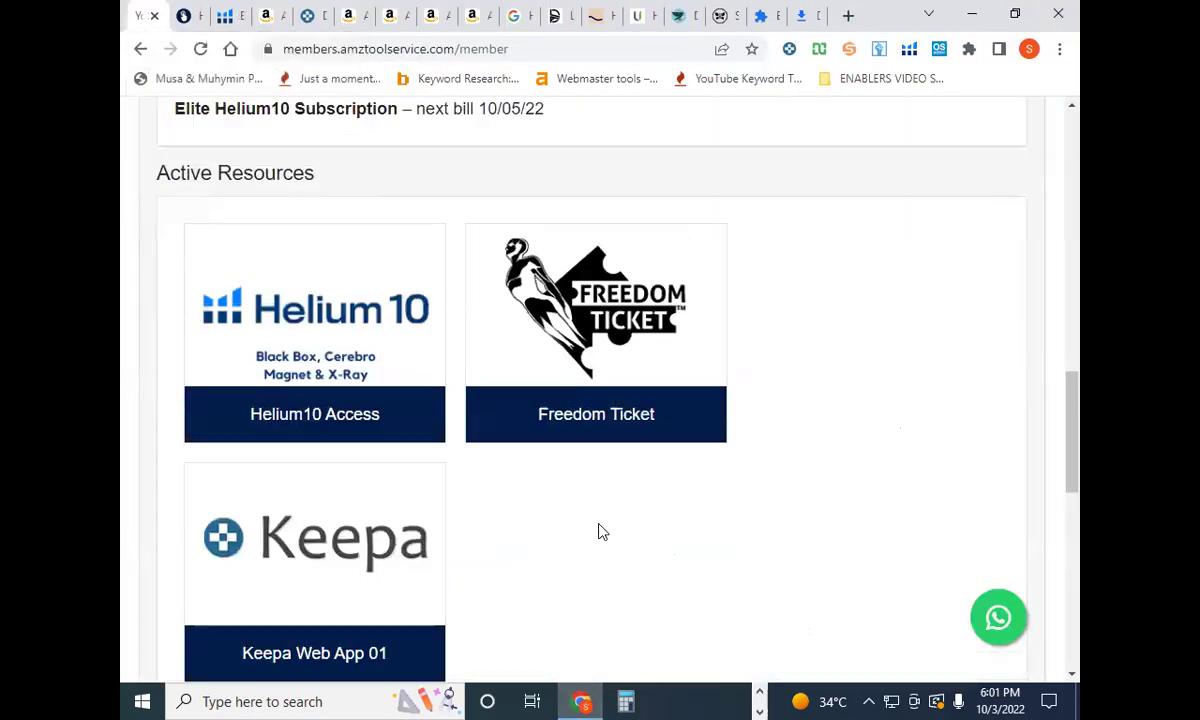
{"action": "scroll", "coordinate": [585, 348], "scroll_direction": "up", "scroll_amount": 3}
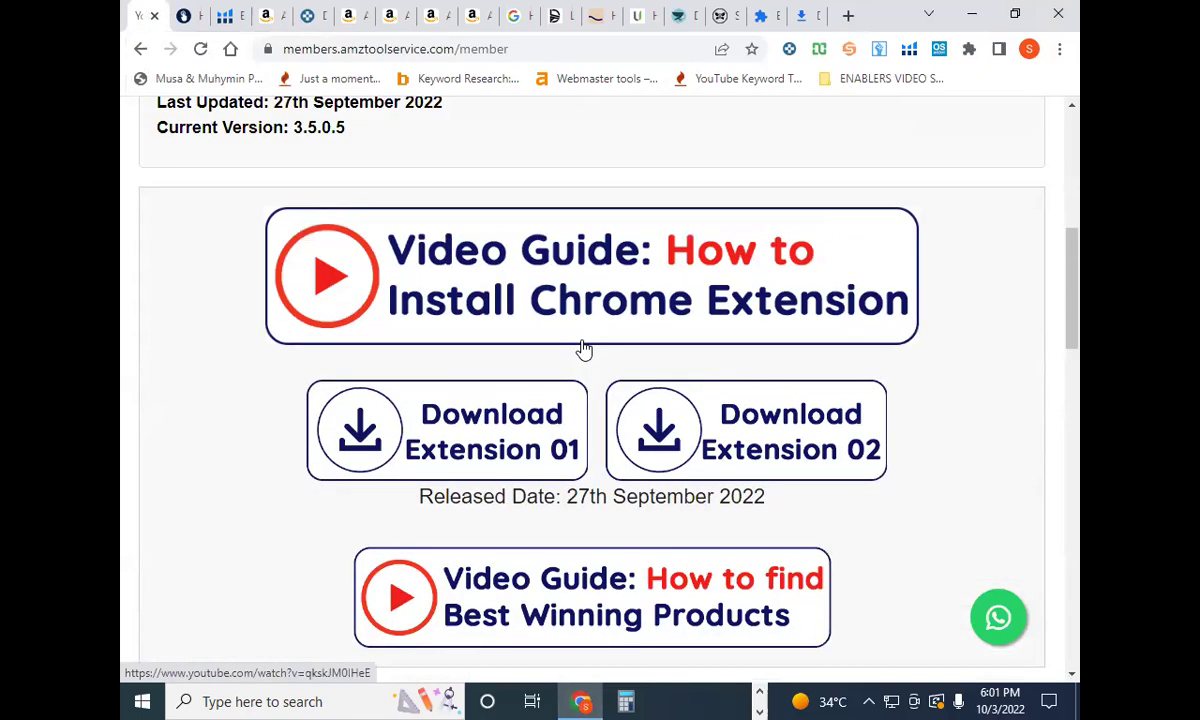
{"action": "scroll", "coordinate": [585, 348], "scroll_direction": "up", "scroll_amount": 2}
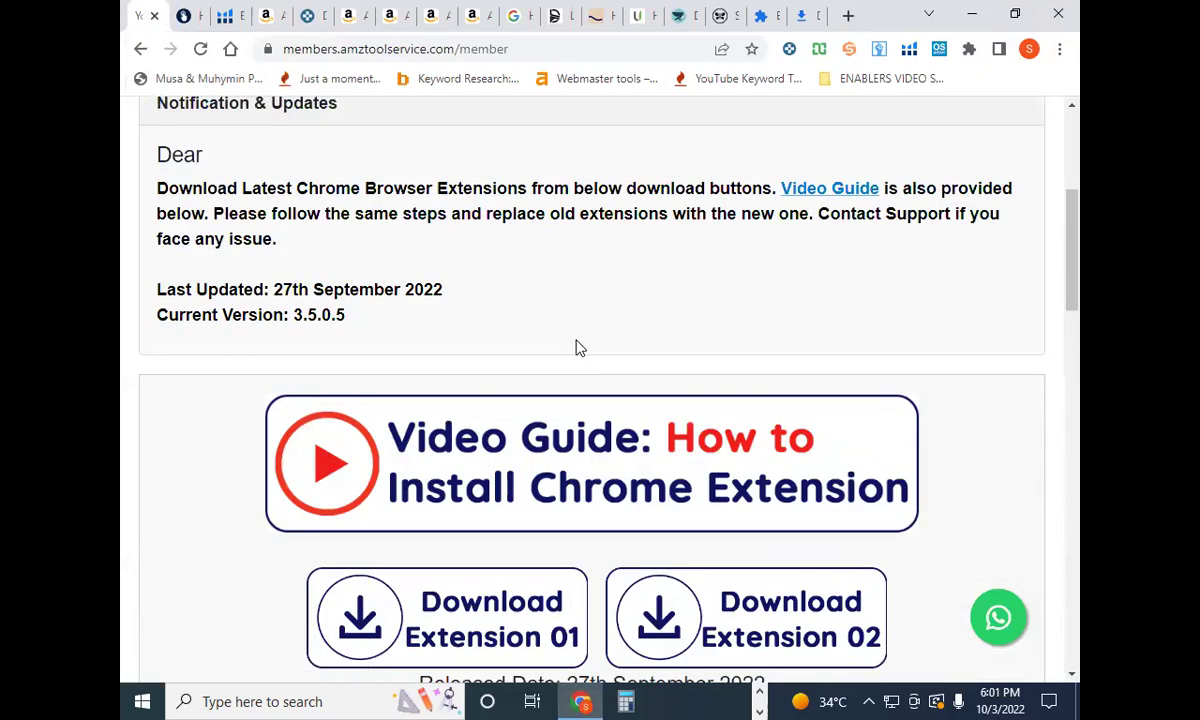
{"action": "scroll", "coordinate": [577, 347], "scroll_direction": "down", "scroll_amount": 9}
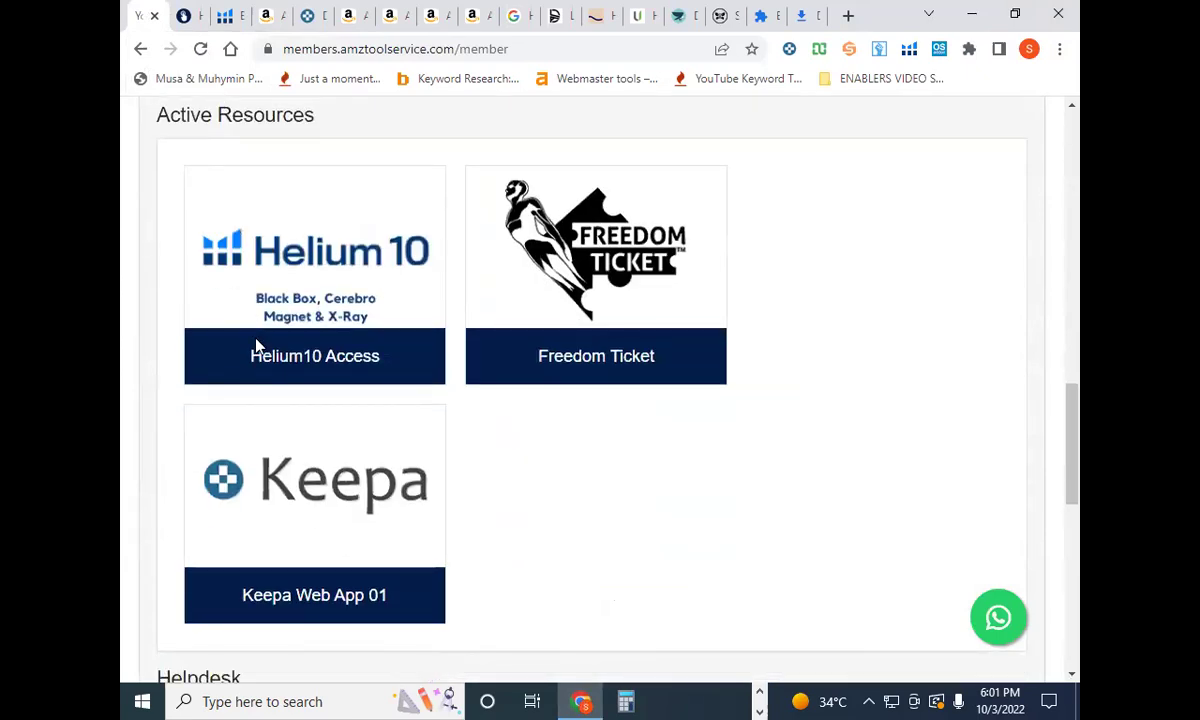
{"action": "left_click", "coordinate": [171, 50]}
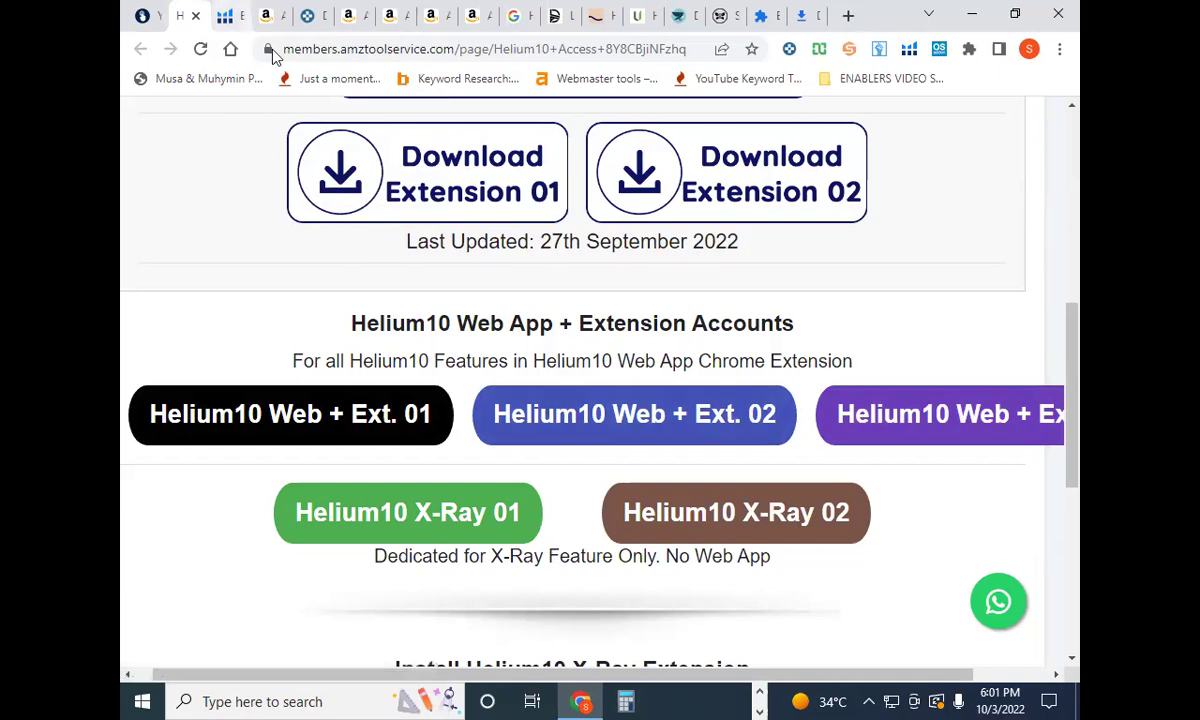
- Examine the Helium 10 Black Box product results from the item count through the page navigation, and locate the data export option
{"action": "key", "text": "ctrl+Tab"}
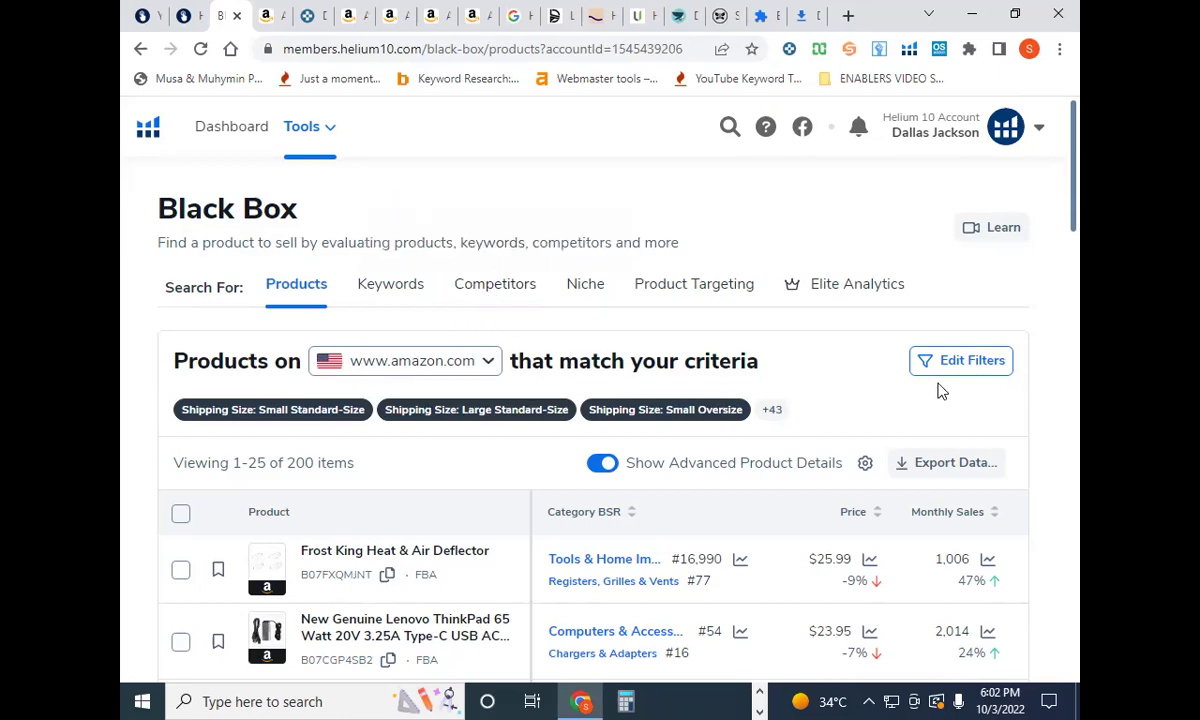
{"action": "scroll", "coordinate": [911, 564], "scroll_direction": "down", "scroll_amount": 2}
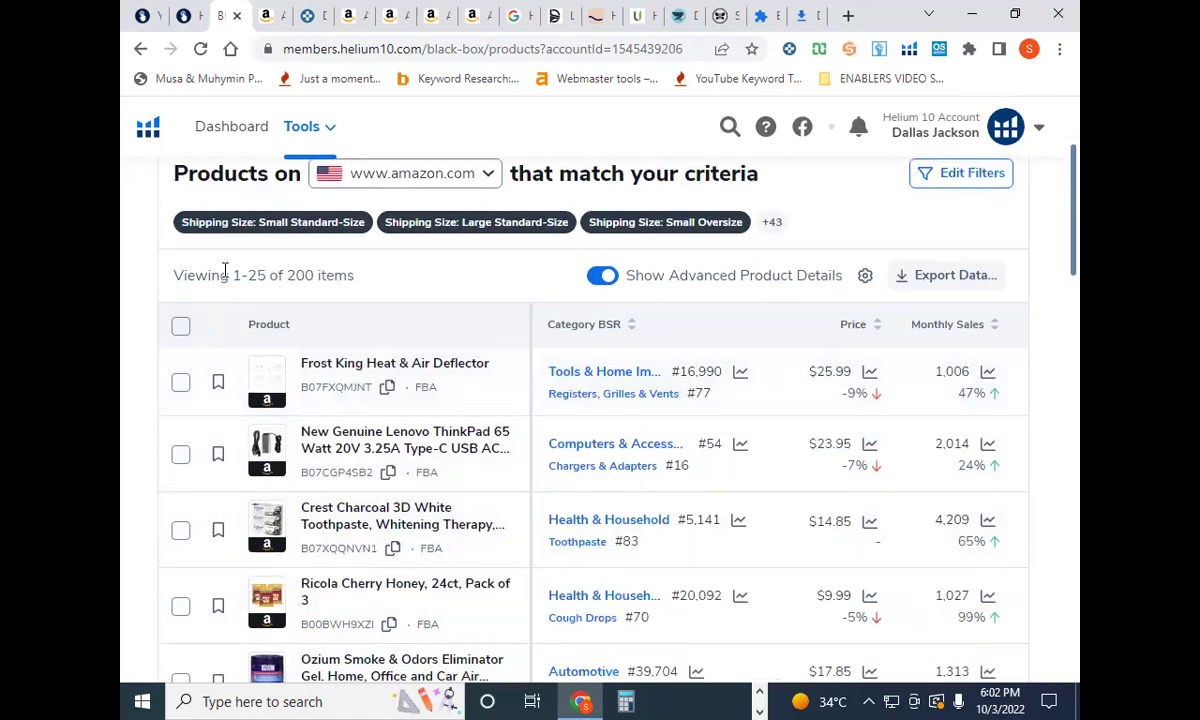
{"action": "left_click_drag", "start_coordinate": [233, 275], "coordinate": [265, 291]}
{"action": "scroll", "coordinate": [420, 450], "scroll_direction": "down", "scroll_amount": 10}
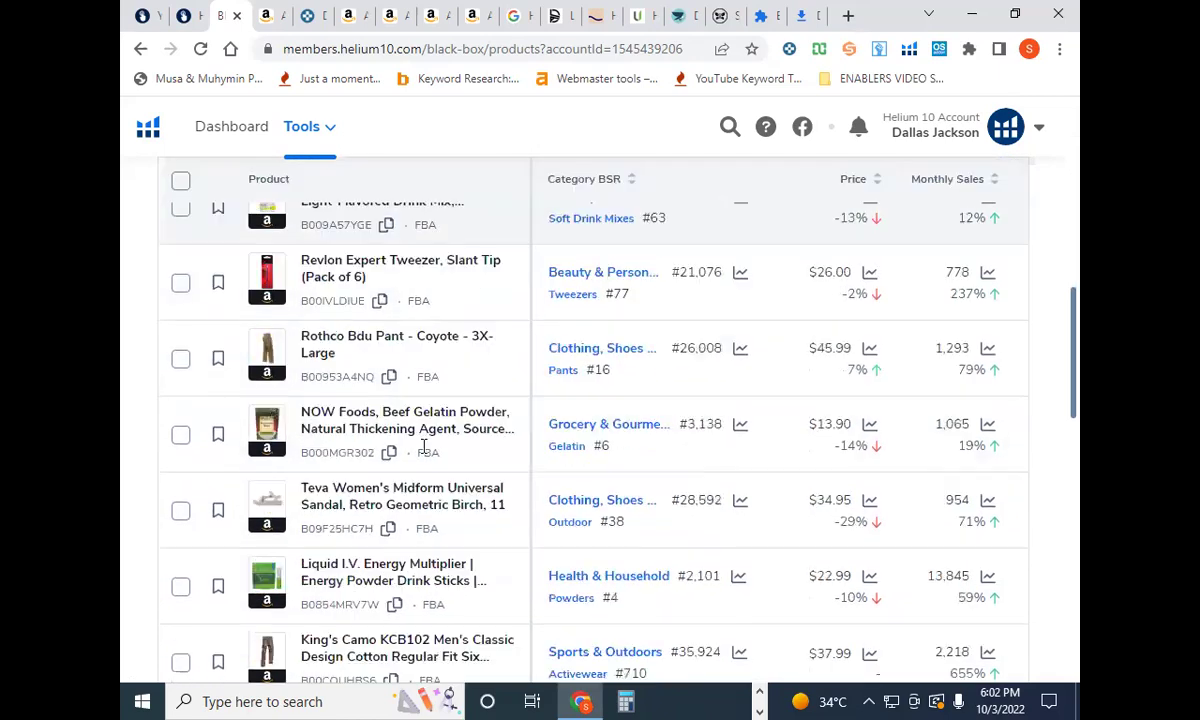
{"action": "scroll", "coordinate": [425, 455], "scroll_direction": "down", "scroll_amount": 5}
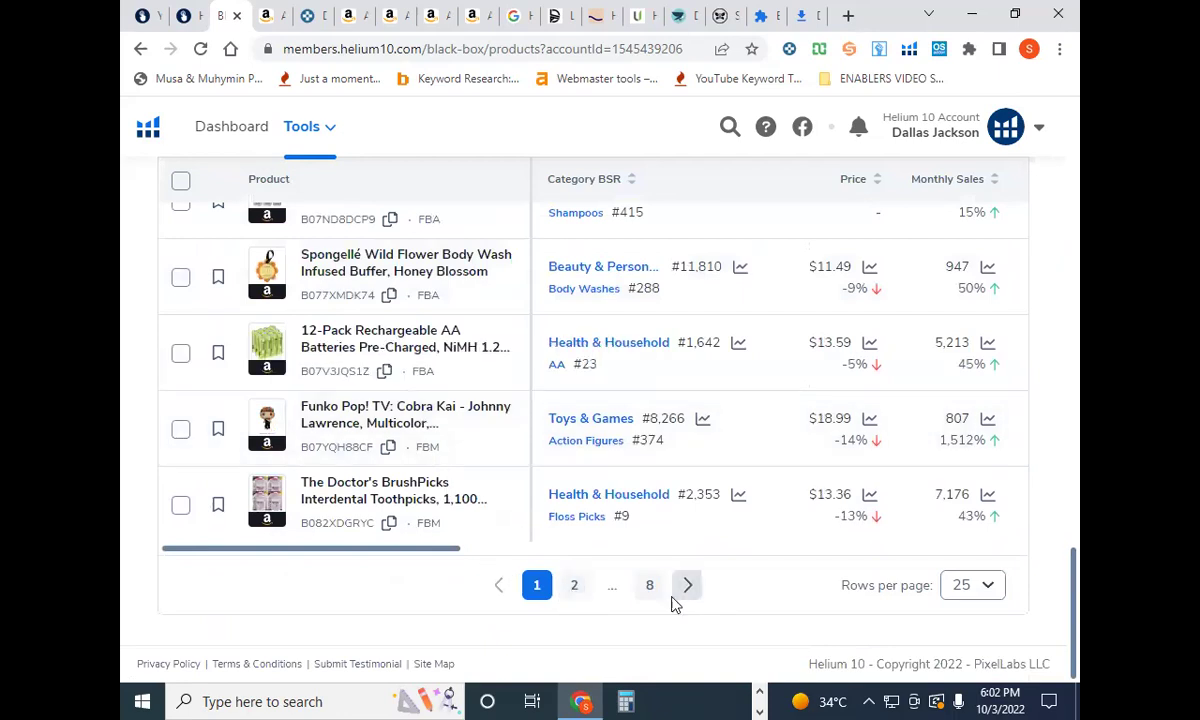
{"action": "scroll", "coordinate": [686, 595], "scroll_direction": "up", "scroll_amount": 5}
{"action": "scroll", "coordinate": [686, 585], "scroll_direction": "up", "scroll_amount": 8}
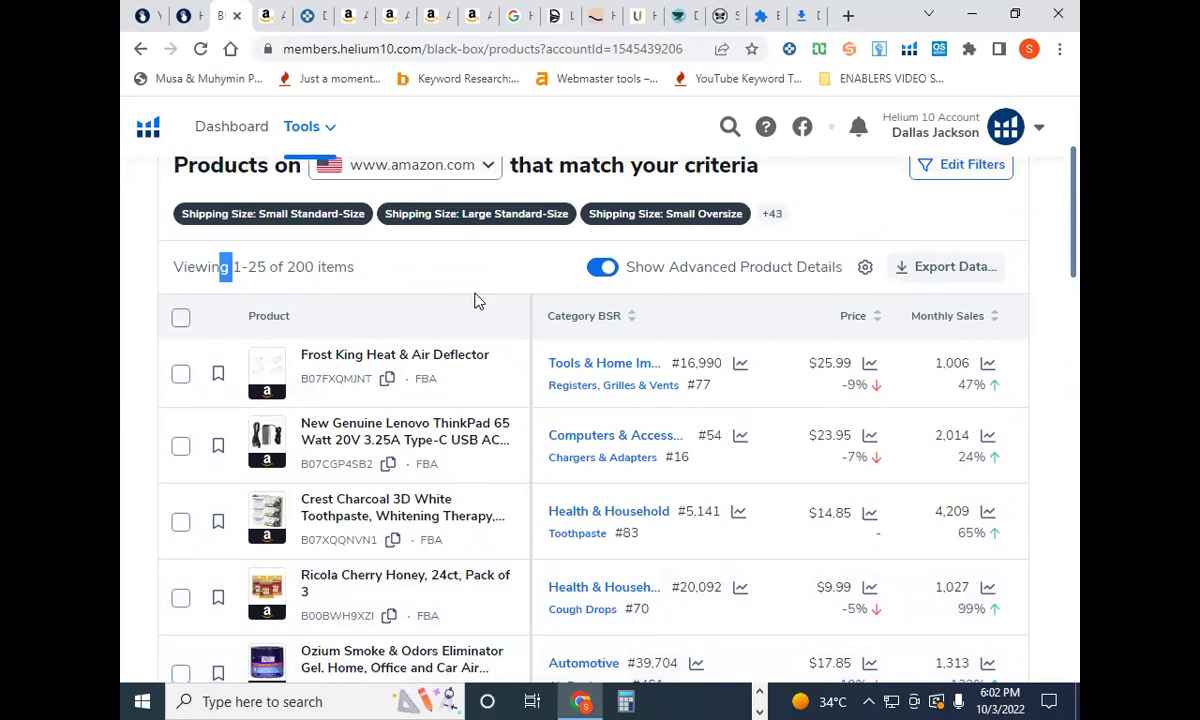
{"action": "left_click", "coordinate": [948, 276]}
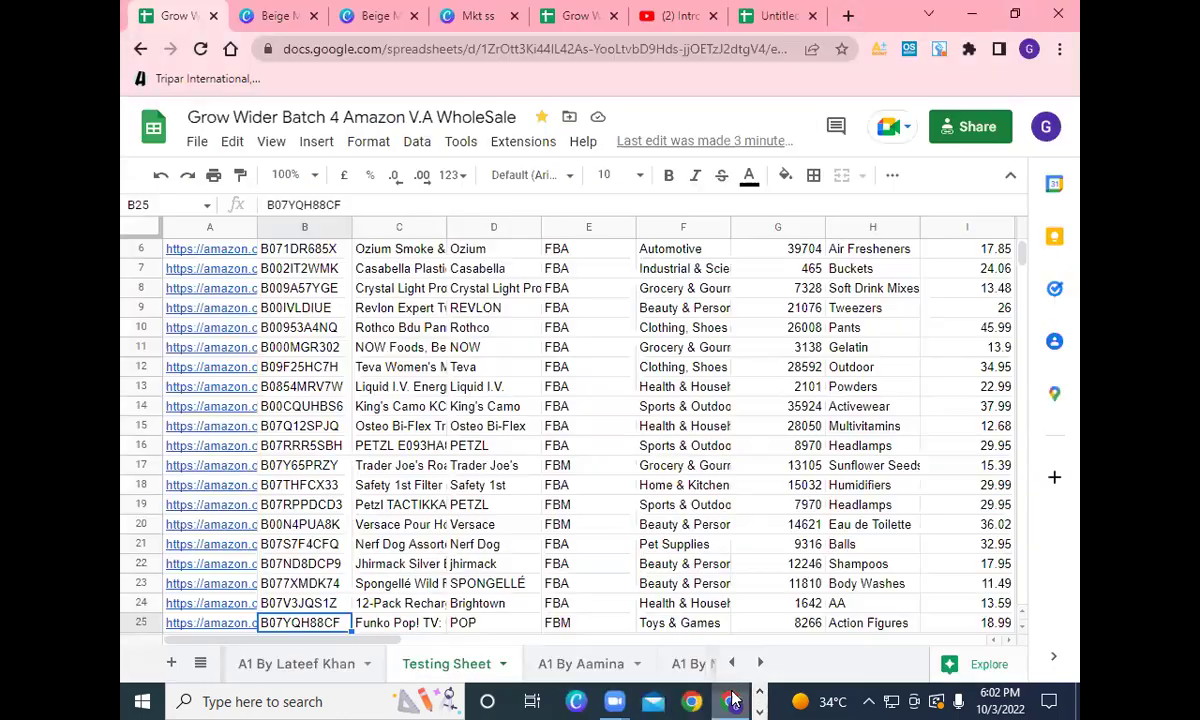
- Return to Testing Sheet in Google Sheets and fill the header cells A1:AE1 with standard red
{"action": "left_click", "coordinate": [731, 700]}
{"action": "mouse_move", "coordinate": [857, 700]}
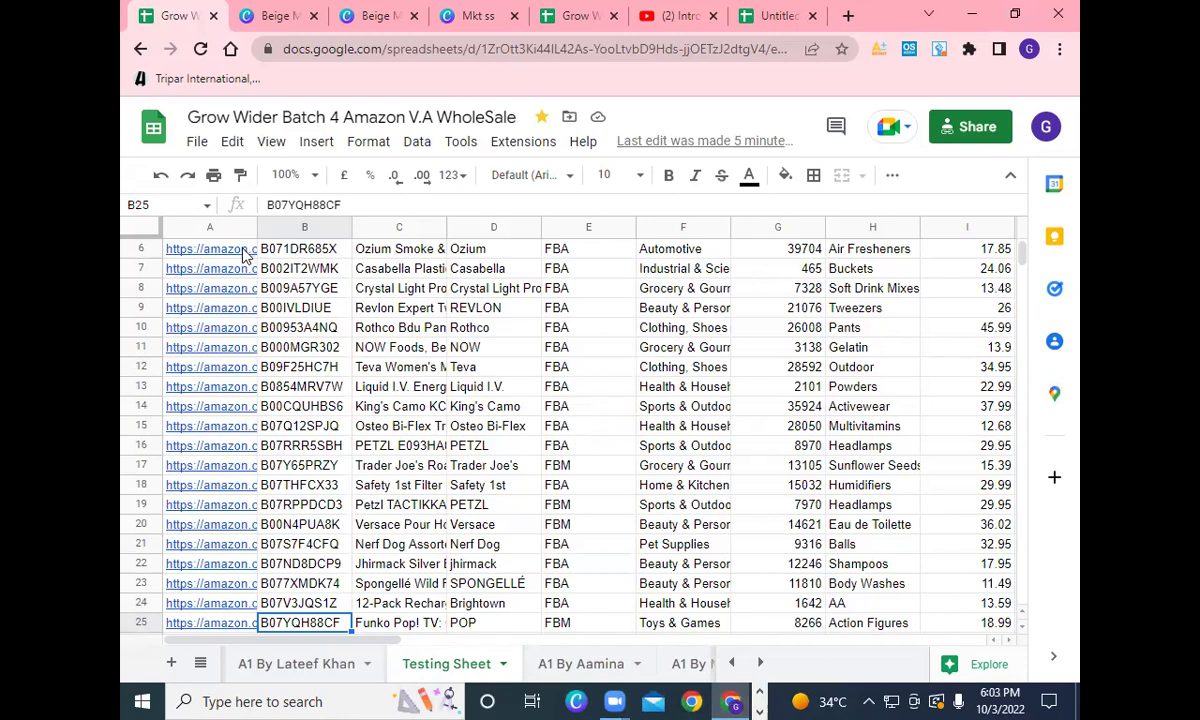
{"action": "scroll", "coordinate": [242, 256], "scroll_direction": "up", "scroll_amount": 2}
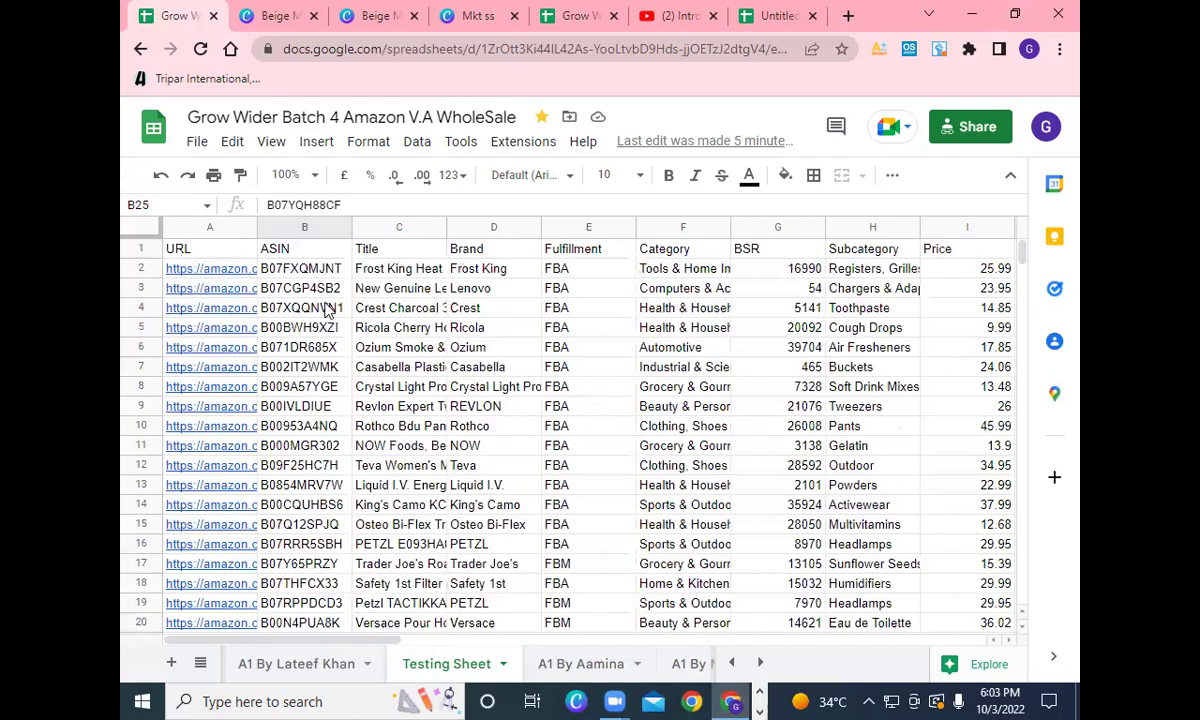
{"action": "left_click", "coordinate": [232, 255]}
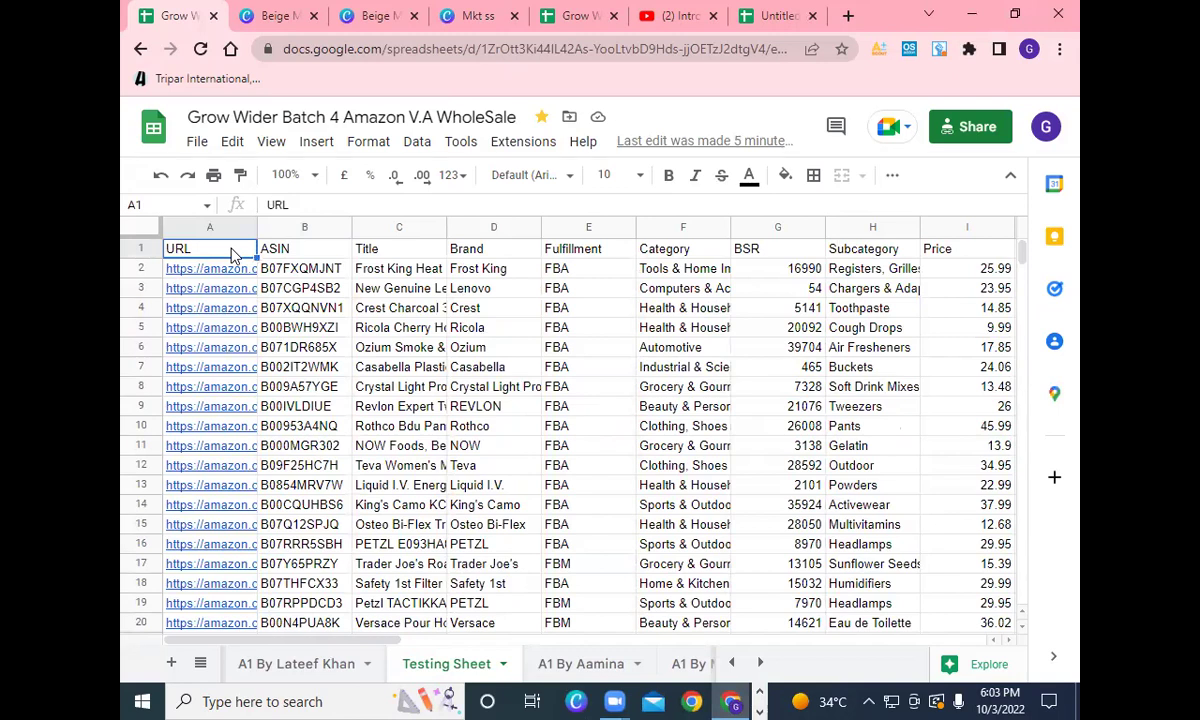
{"action": "key", "text": "shift+Right"}
{"action": "key", "text": "shift+Right"}
{"action": "key", "text": "shift+Right"}
{"action": "key", "text": "shift+Right"}
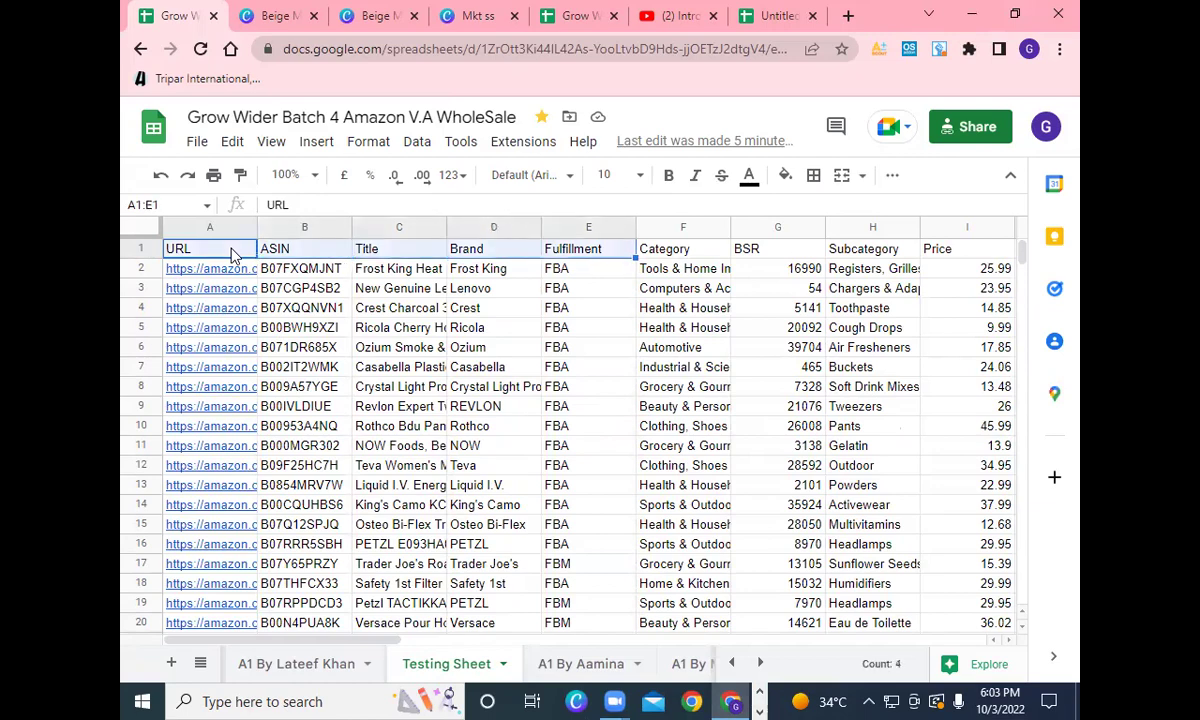
{"action": "key", "text": "shift+Right"}
{"action": "key", "text": "shift+Right"}
{"action": "key", "text": "shift+Right"}
{"action": "key", "text": "shift+Right"}
{"action": "key", "text": "shift+Right"}
{"action": "key", "text": "shift+Right"}
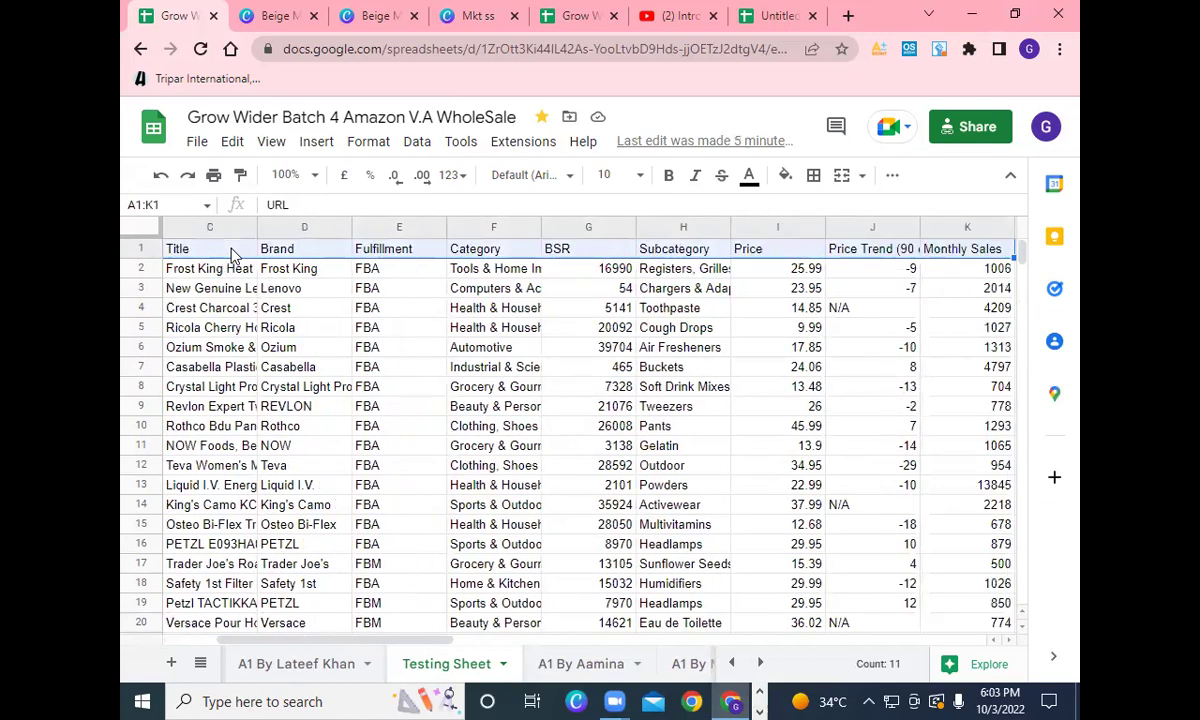
{"action": "key", "text": "shift+Right"}
{"action": "key", "text": "shift+Right"}
{"action": "key", "text": "shift+Right"}
{"action": "key", "text": "shift+Right"}
{"action": "key", "text": "shift+Right"}
{"action": "key", "text": "shift+Right"}
{"action": "key", "text": "shift+Right"}
{"action": "key", "text": "shift+Right"}
{"action": "key", "text": "shift+Right"}
{"action": "key", "text": "shift+Right"}
{"action": "key", "text": "shift+Right"}
{"action": "key", "text": "shift+Right"}
{"action": "key", "text": "shift+Right"}
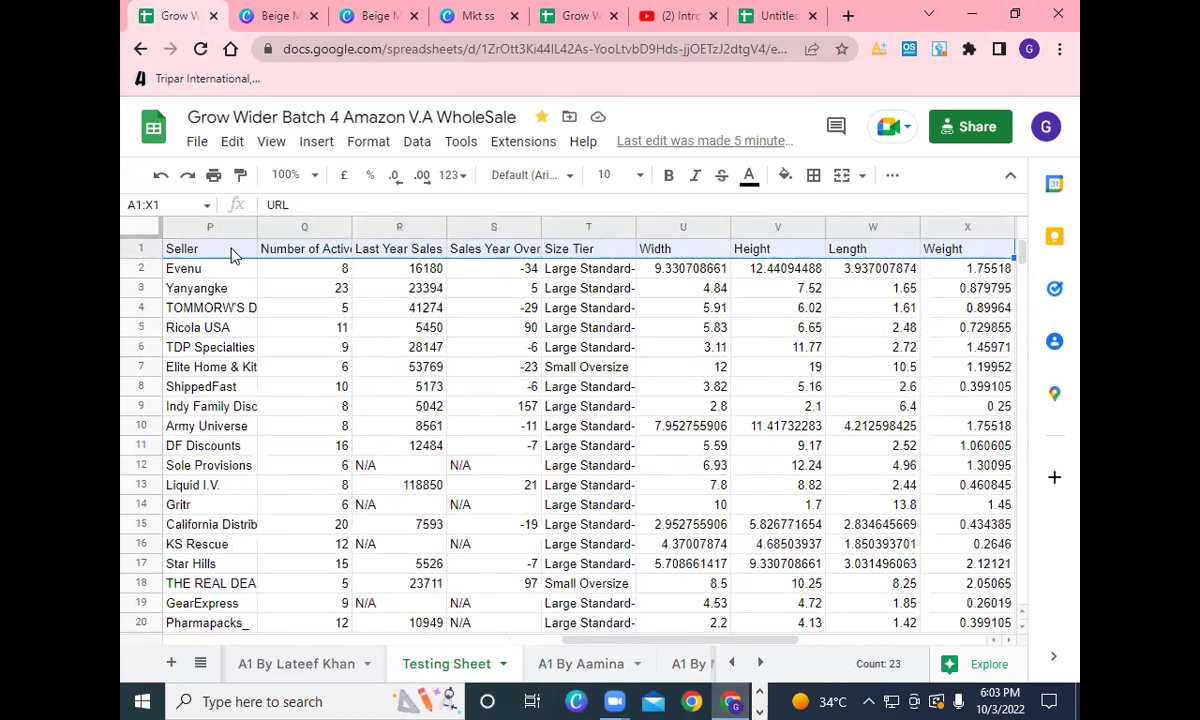
{"action": "key", "text": "shift+Right"}
{"action": "key", "text": "shift+Right"}
{"action": "key", "text": "shift+Right"}
{"action": "key", "text": "shift+Right"}
{"action": "key", "text": "shift+Right"}
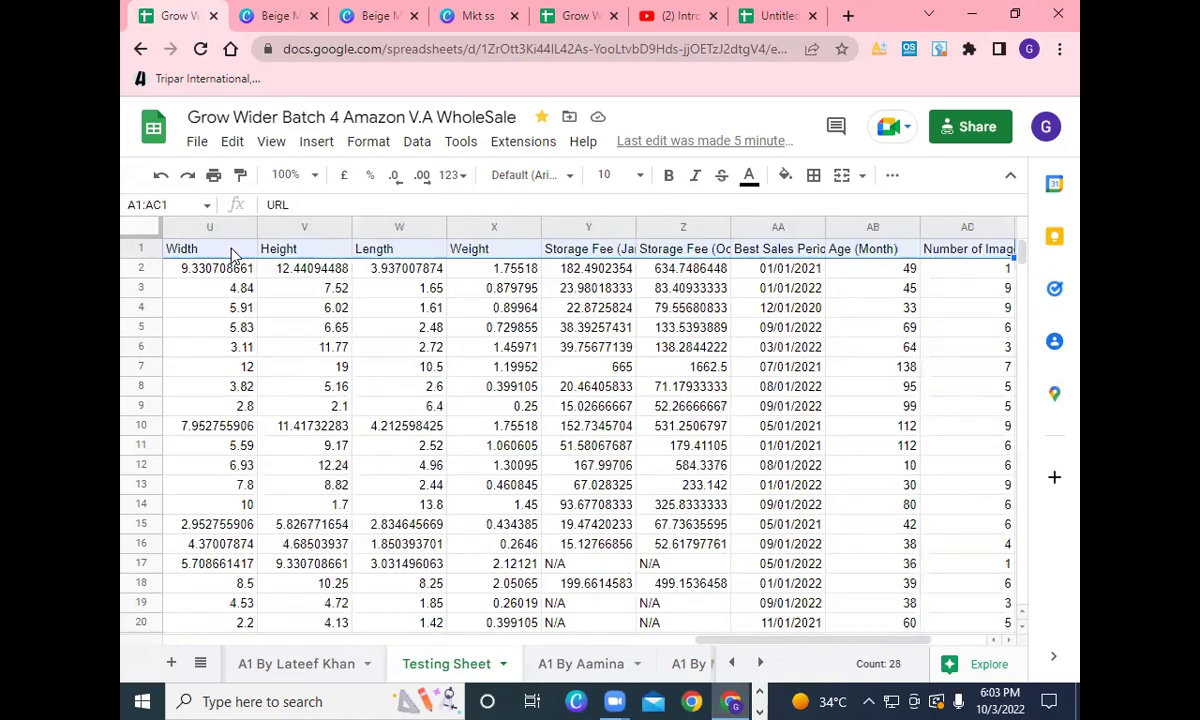
{"action": "key", "text": "shift+Right"}
{"action": "key", "text": "shift+Right"}
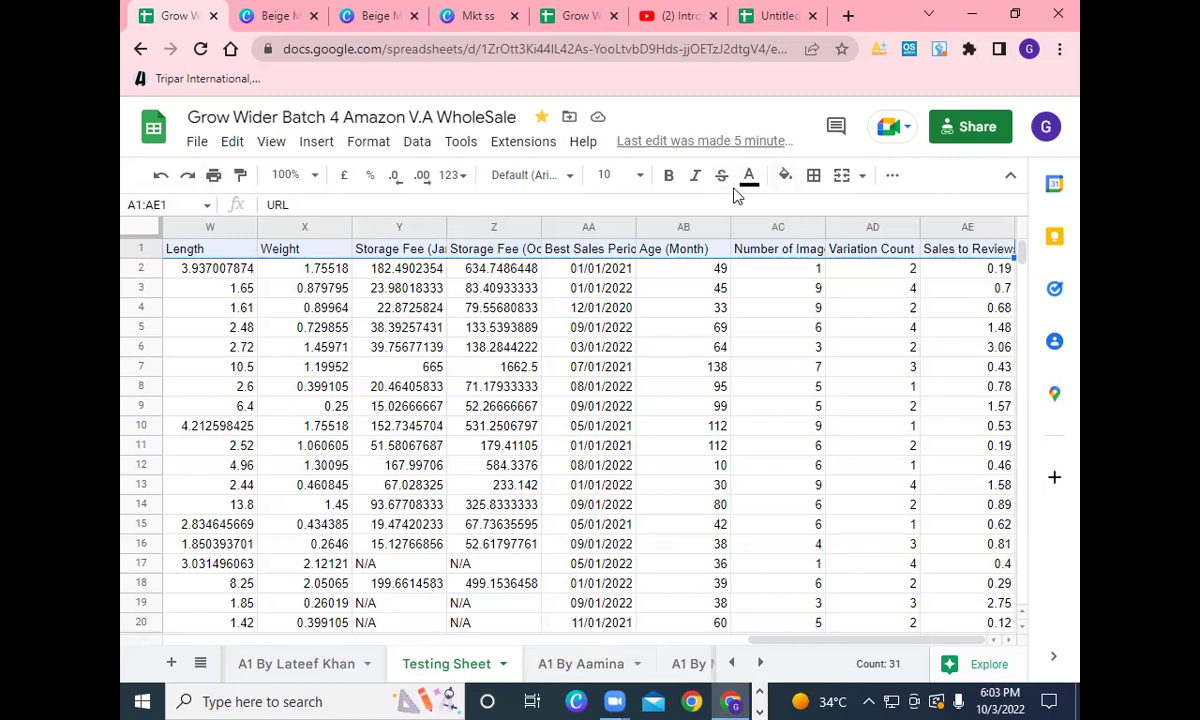
{"action": "left_click", "coordinate": [787, 178]}
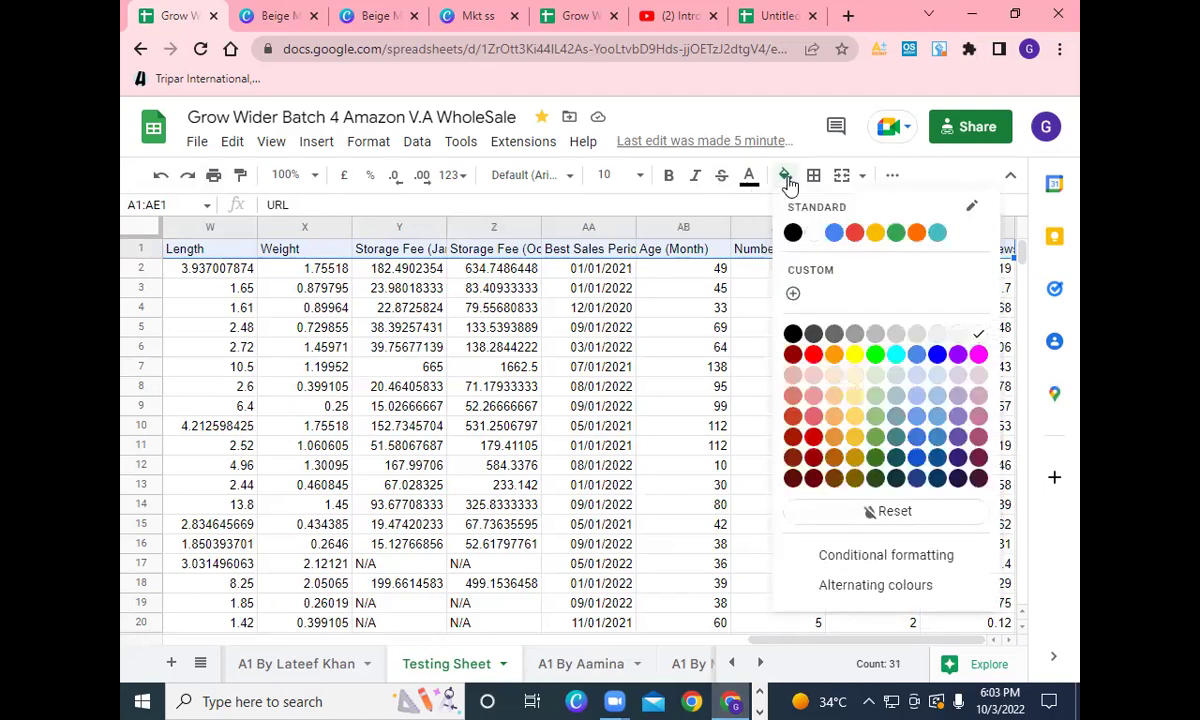
{"action": "left_click", "coordinate": [855, 236]}
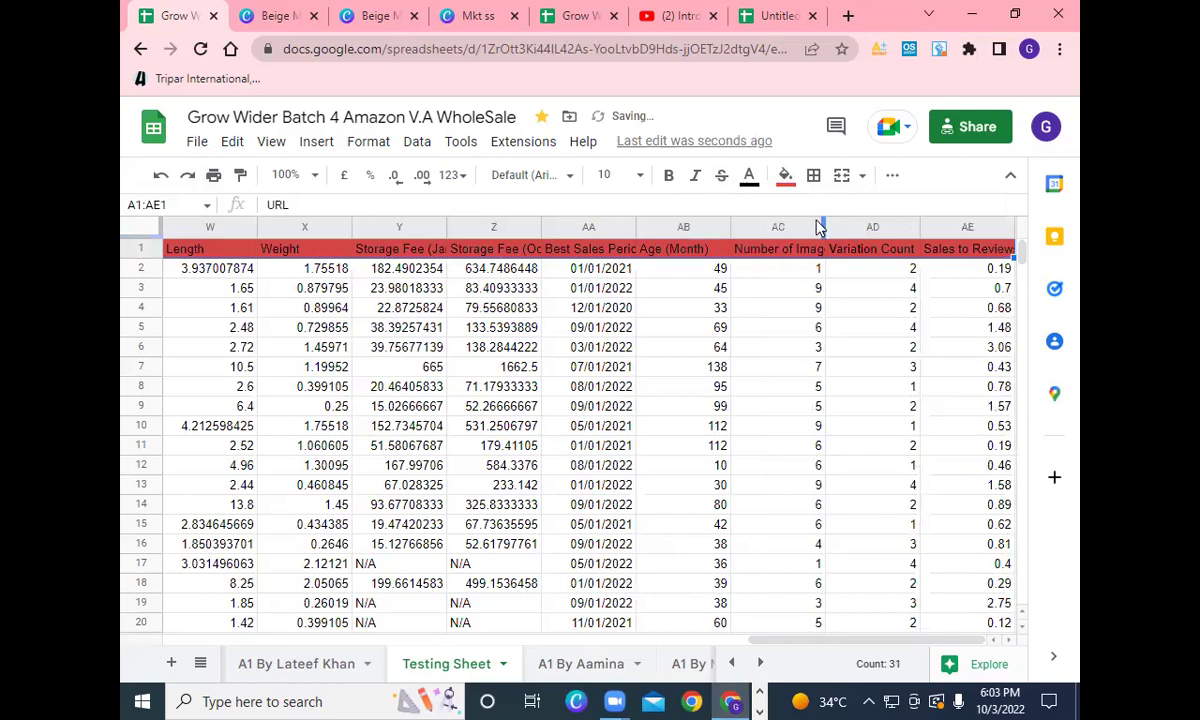
- Try white text on the header cells A1:AE1 and set the text colour back to black
{"action": "left_click", "coordinate": [749, 179]}
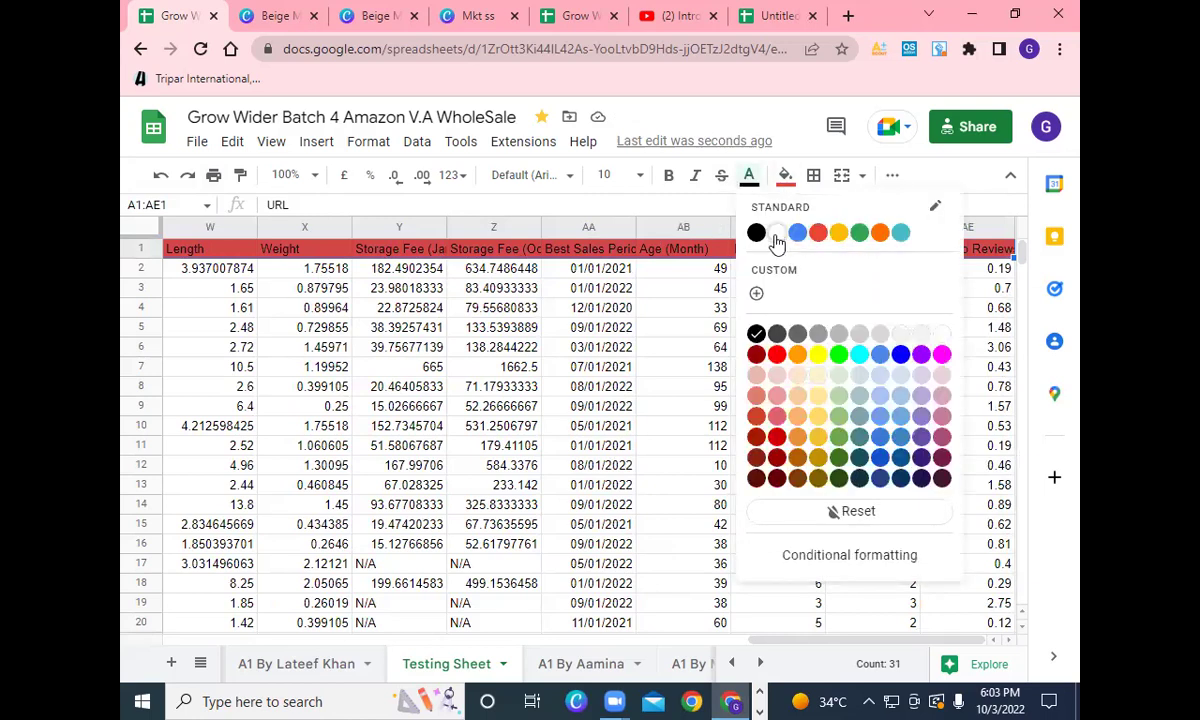
{"action": "left_click", "coordinate": [776, 232]}
{"action": "left_click", "coordinate": [751, 178]}
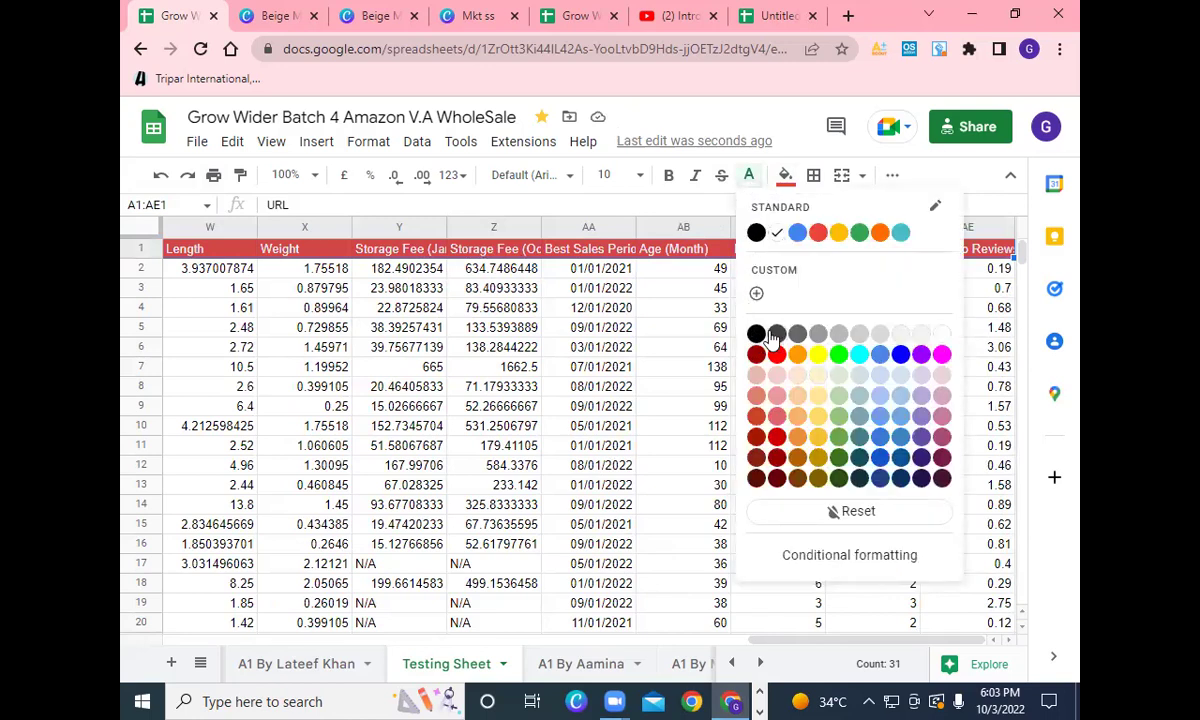
{"action": "left_click", "coordinate": [755, 234]}
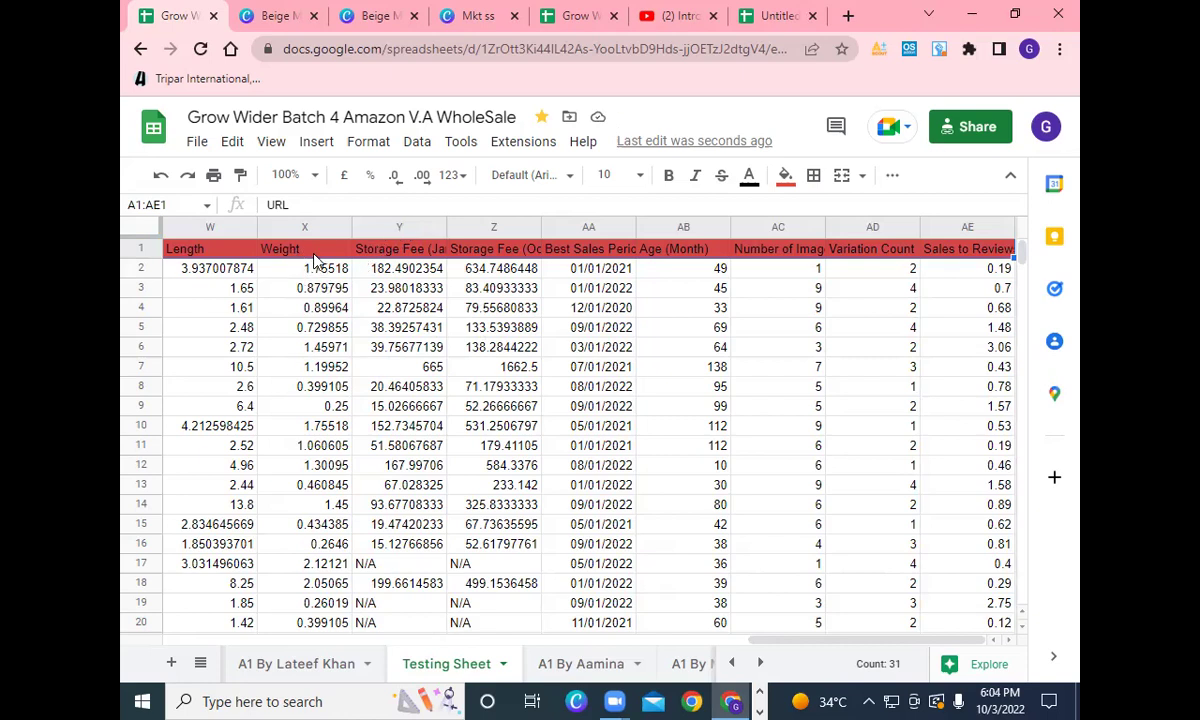
- Fill the entire ASIN column B, including its header, with standard yellow
{"action": "key", "text": "Up"}
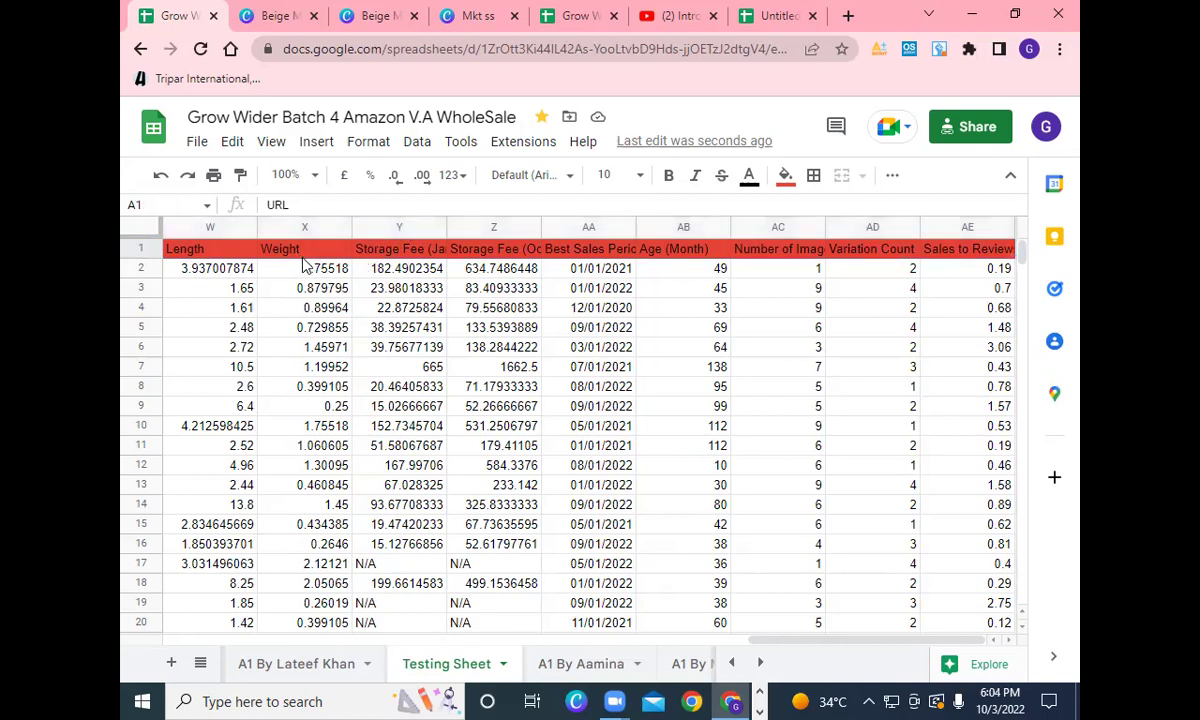
{"action": "left_click", "coordinate": [397, 265]}
{"action": "key", "text": "Left"}
{"action": "key", "text": "Left"}
{"action": "key", "text": "Left"}
{"action": "key", "text": "Left"}
{"action": "key", "text": "Left"}
{"action": "key", "text": "Left"}
{"action": "key", "text": "Left"}
{"action": "key", "text": "Left"}
{"action": "key", "text": "Left"}
{"action": "key", "text": "Left"}
{"action": "key", "text": "Left"}
{"action": "key", "text": "Left"}
{"action": "key", "text": "Left"}
{"action": "key", "text": "Left"}
{"action": "key", "text": "Left"}
{"action": "key", "text": "Left"}
{"action": "key", "text": "Left"}
{"action": "key", "text": "Left"}
{"action": "key", "text": "Left"}
{"action": "key", "text": "Left"}
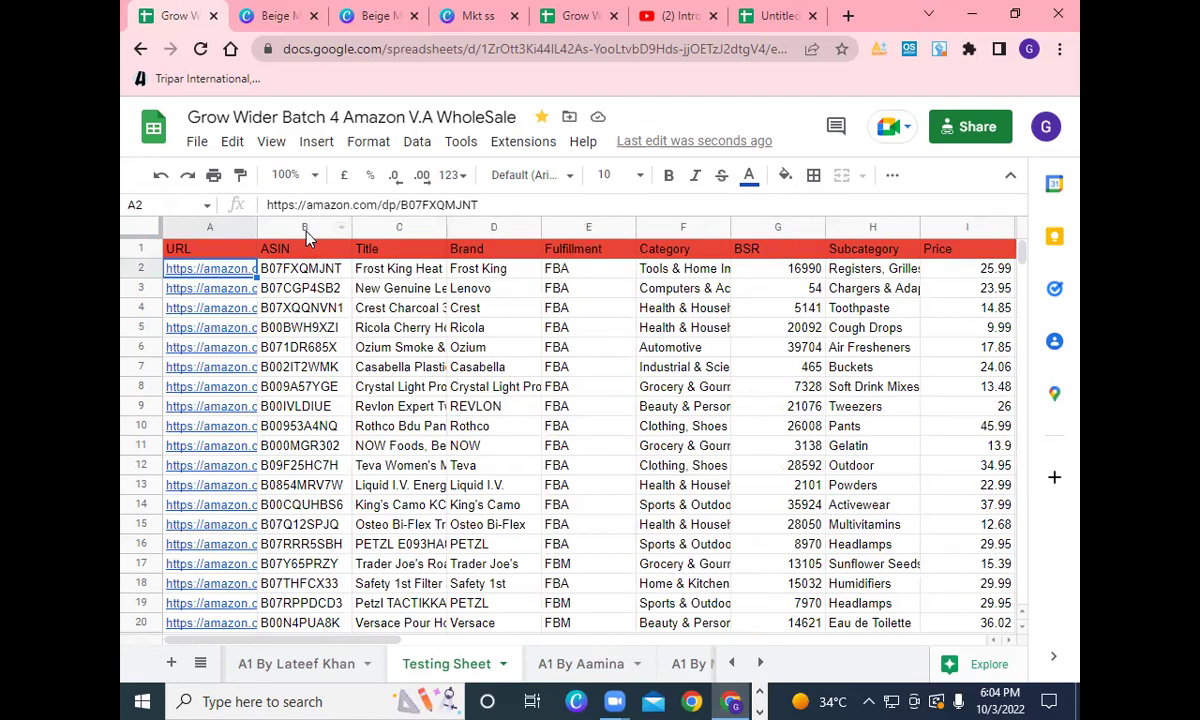
{"action": "left_click", "coordinate": [308, 228]}
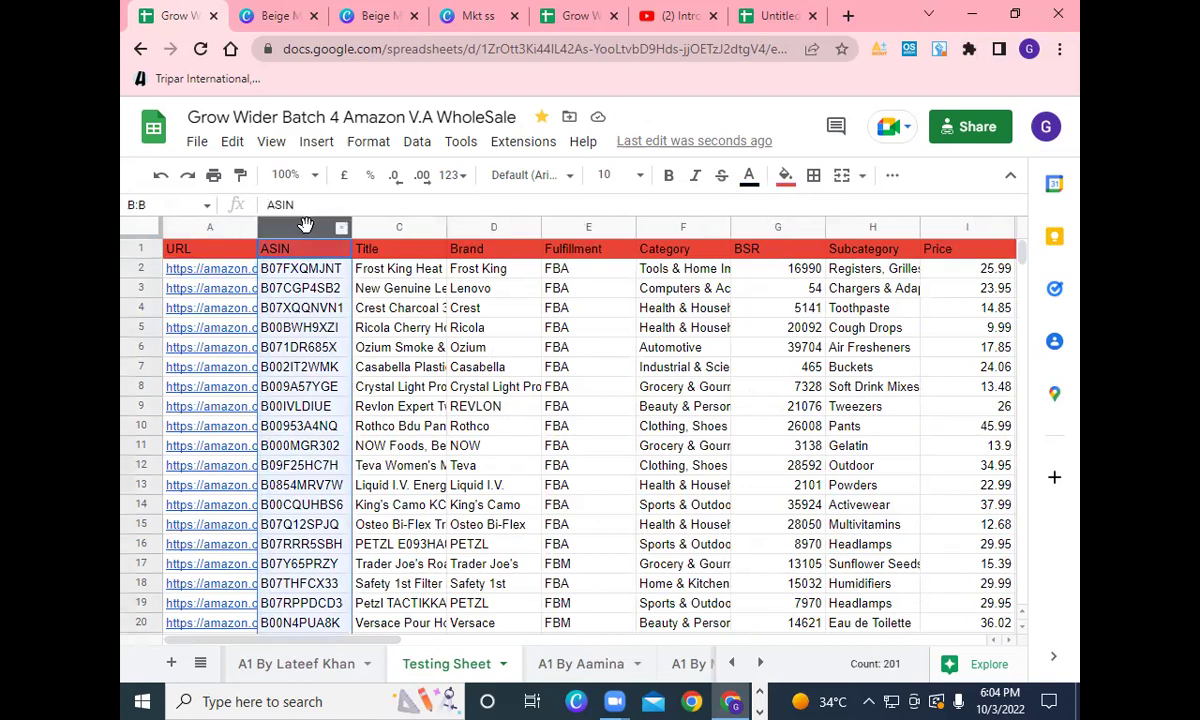
{"action": "left_click", "coordinate": [403, 222]}
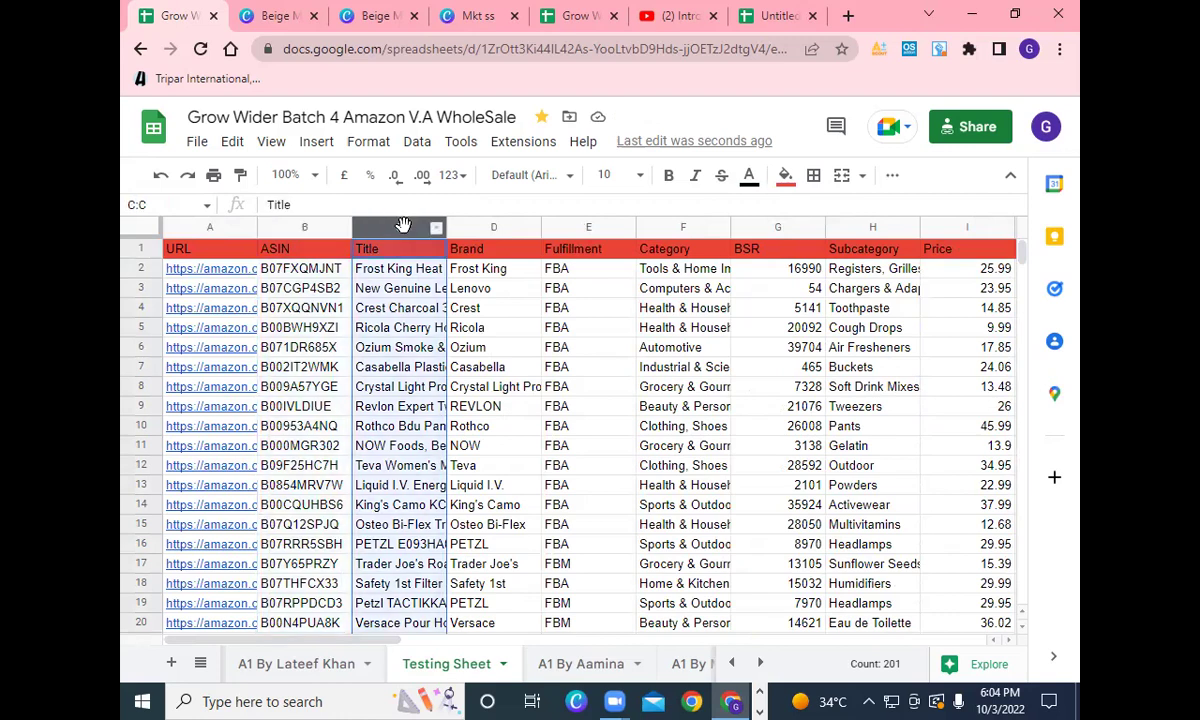
{"action": "left_click", "coordinate": [310, 224]}
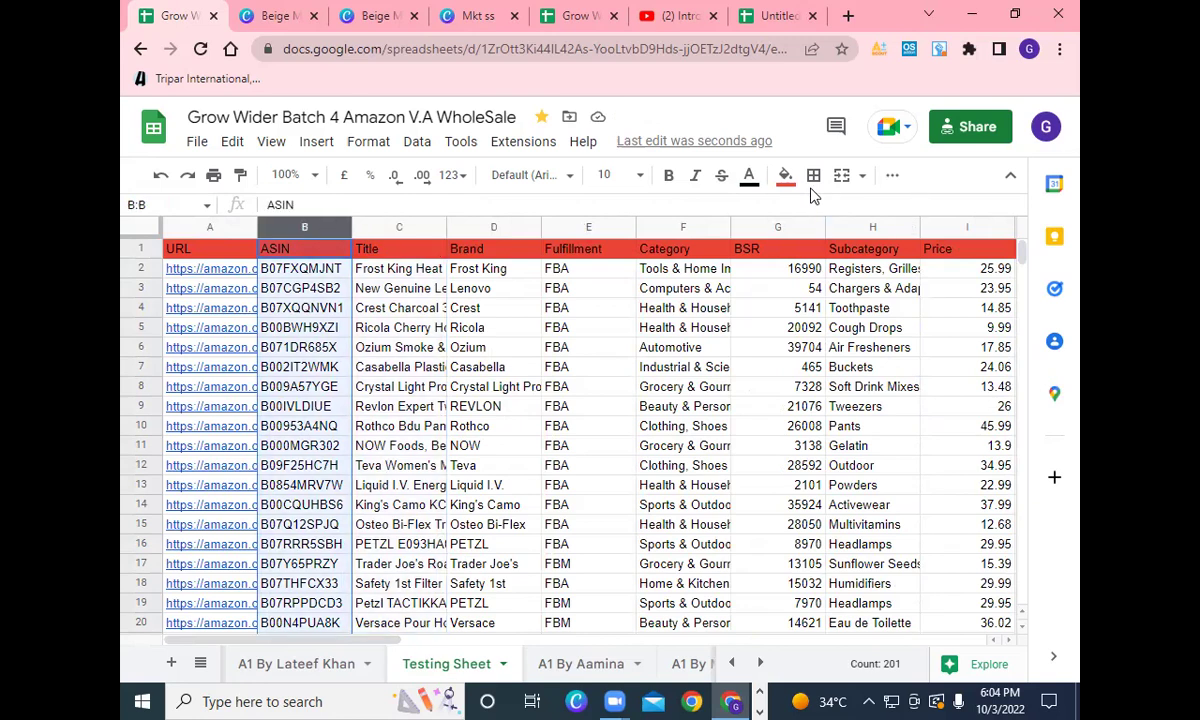
{"action": "left_click", "coordinate": [786, 178]}
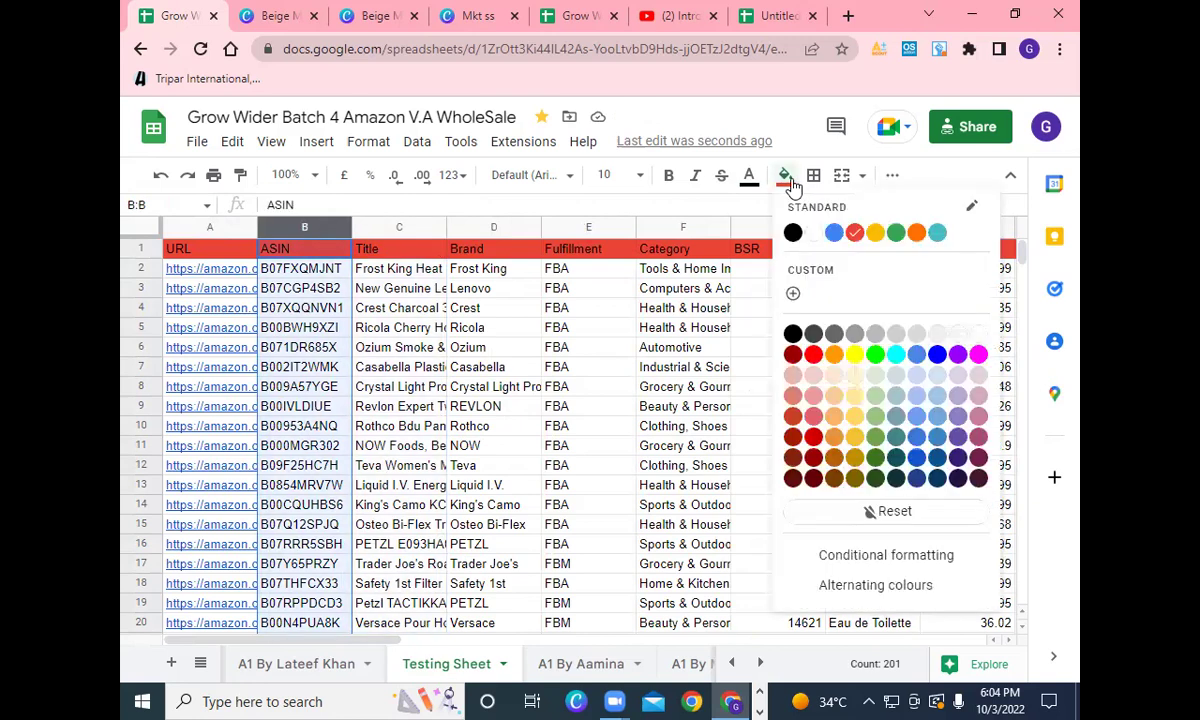
{"action": "left_click", "coordinate": [876, 234]}
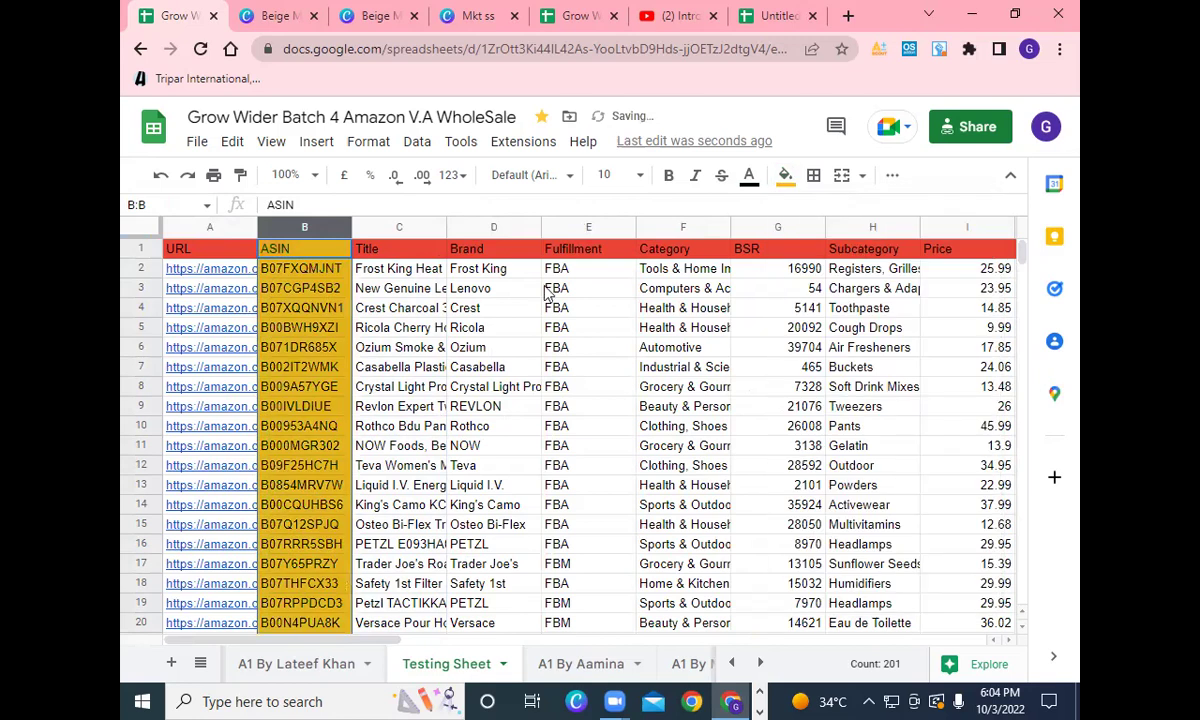
- Fill the entire Title column C, including its header, with standard green
{"action": "left_click", "coordinate": [400, 226]}
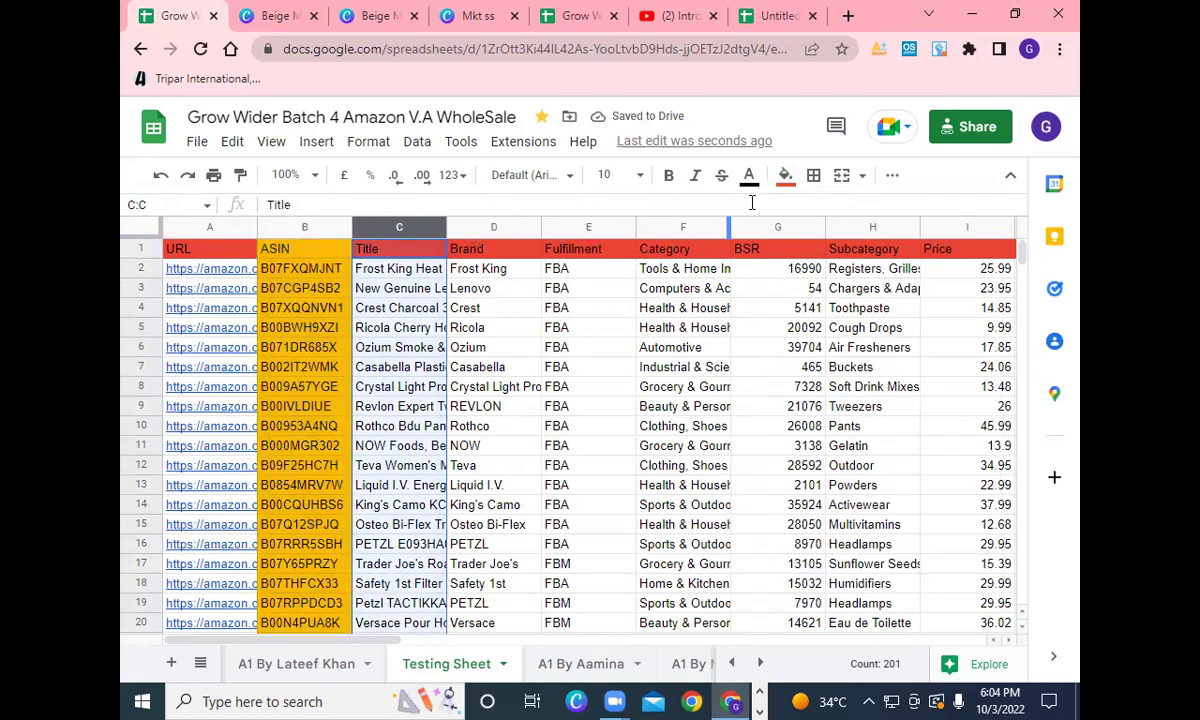
{"action": "left_click", "coordinate": [785, 177]}
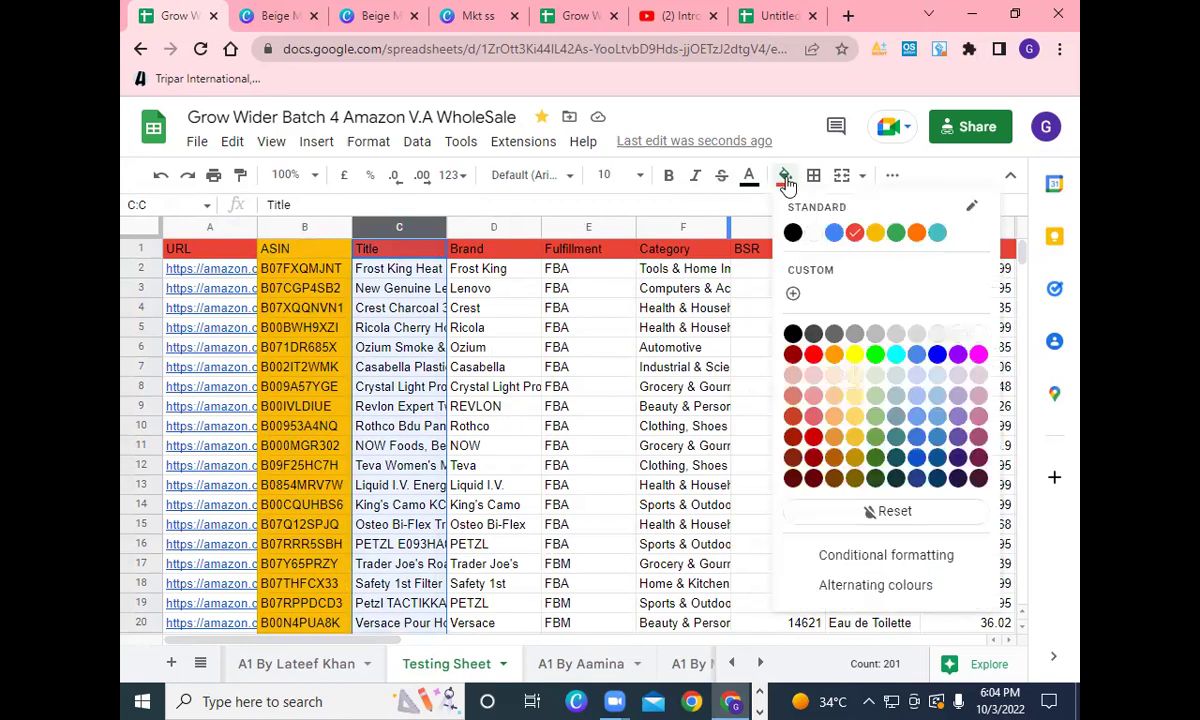
{"action": "left_click", "coordinate": [896, 232]}
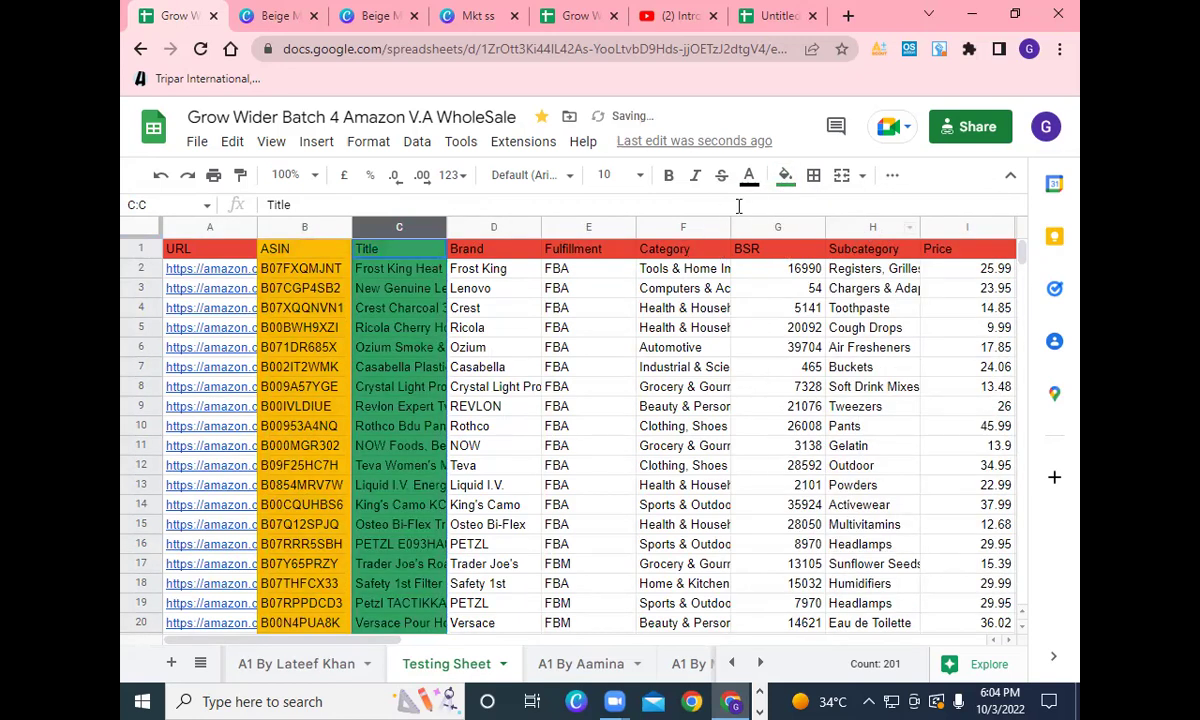
- Fill the entire Brand column D, including its header, with cyan
{"action": "left_click", "coordinate": [503, 233]}
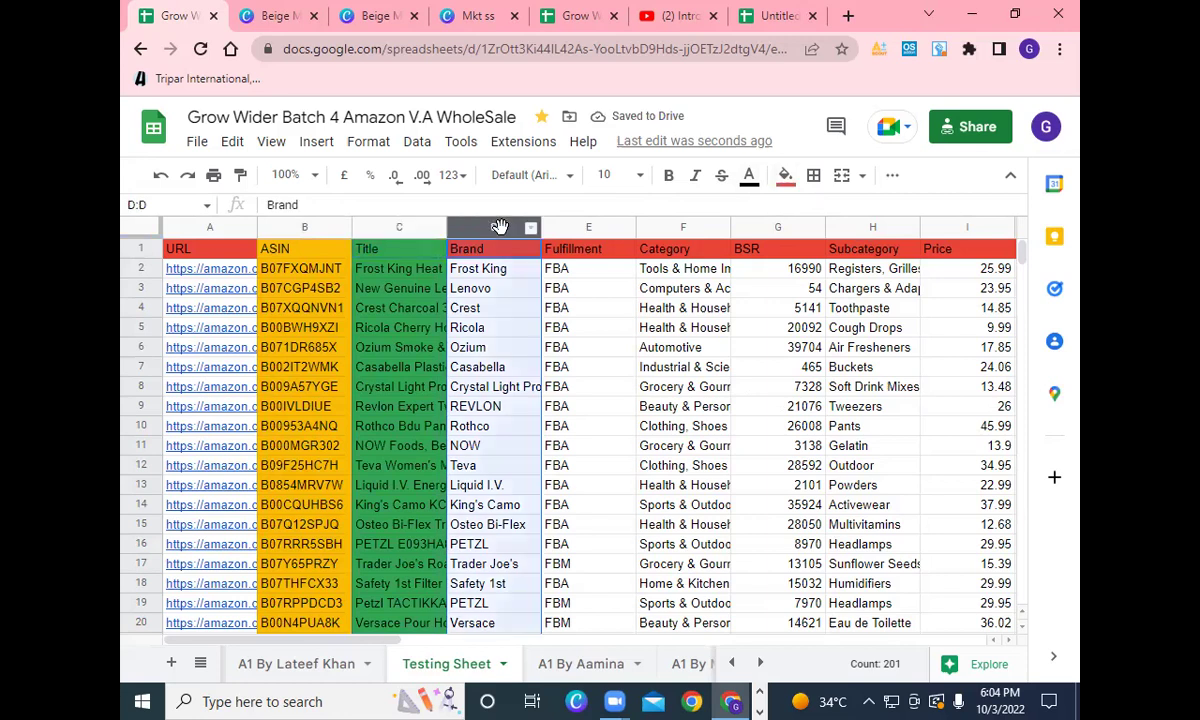
{"action": "left_click", "coordinate": [785, 180]}
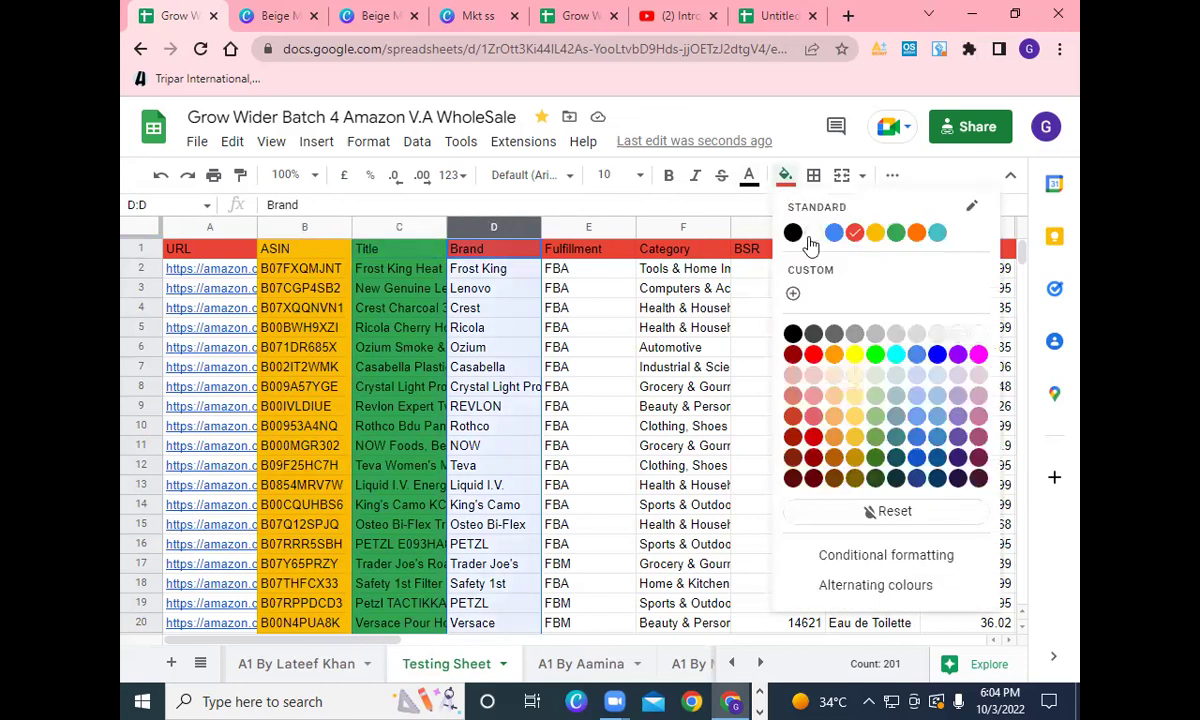
{"action": "left_click", "coordinate": [895, 354]}
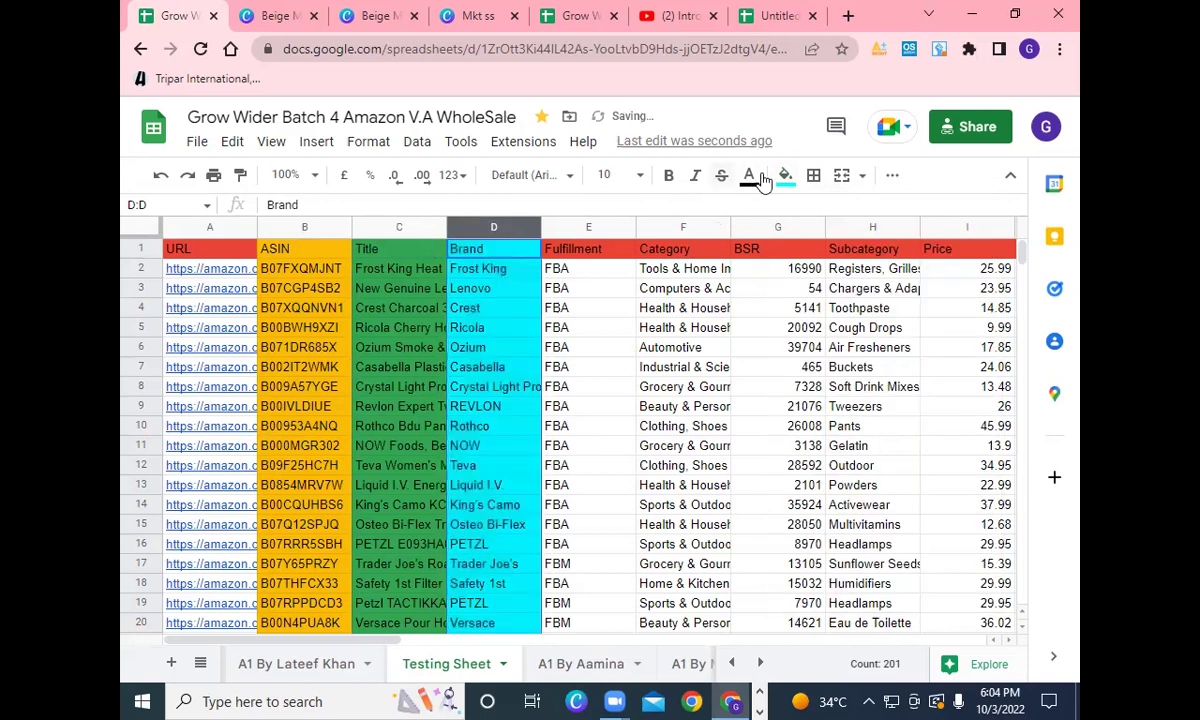
- Fill the entire Fulfillment column E, including its header, with orange from the main colour palette
{"action": "left_click", "coordinate": [586, 226]}
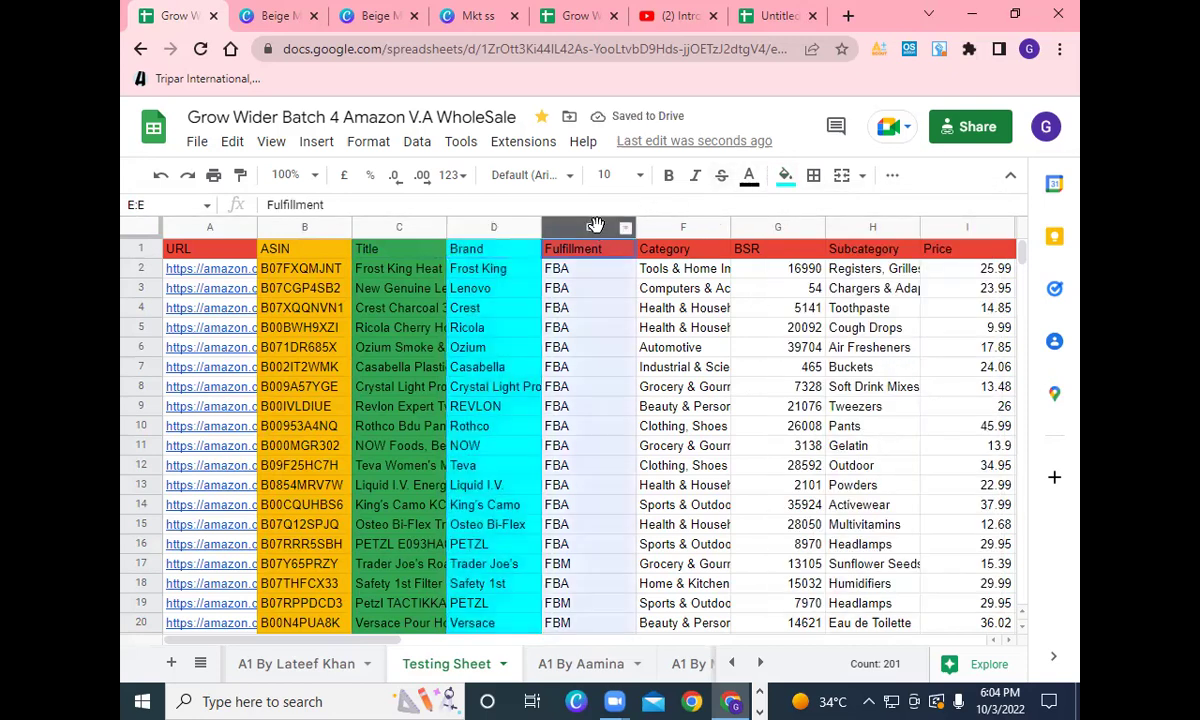
{"action": "left_click", "coordinate": [785, 178]}
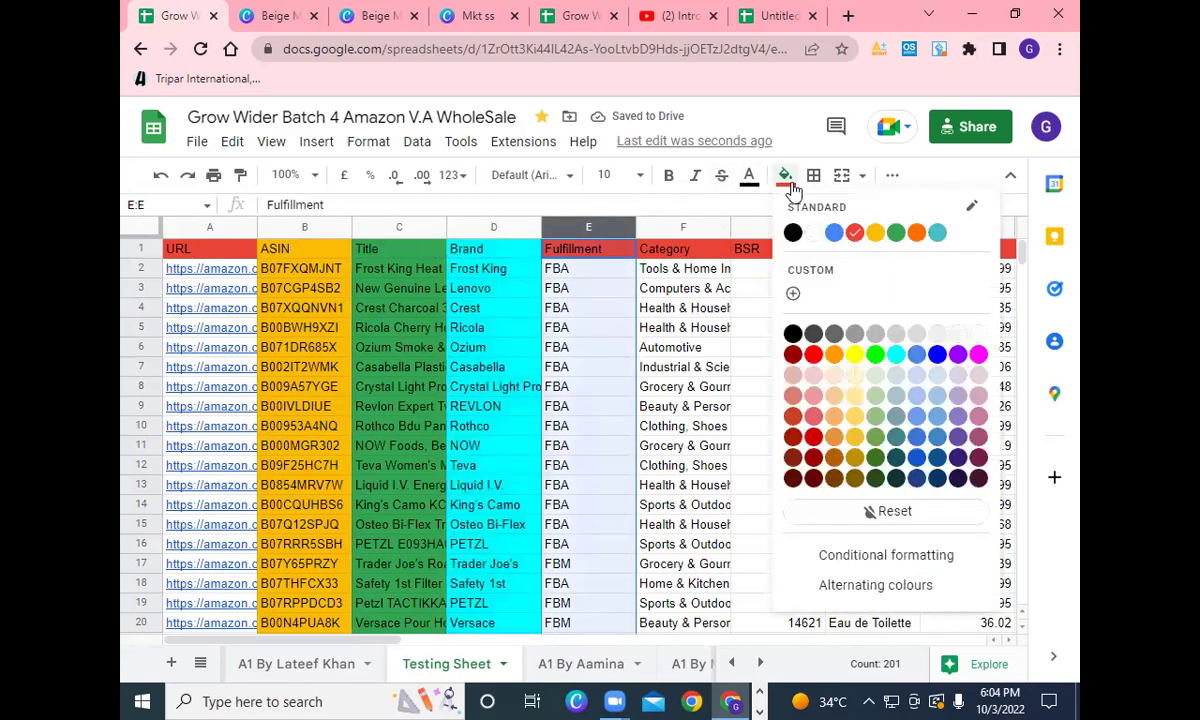
{"action": "left_click", "coordinate": [835, 362]}
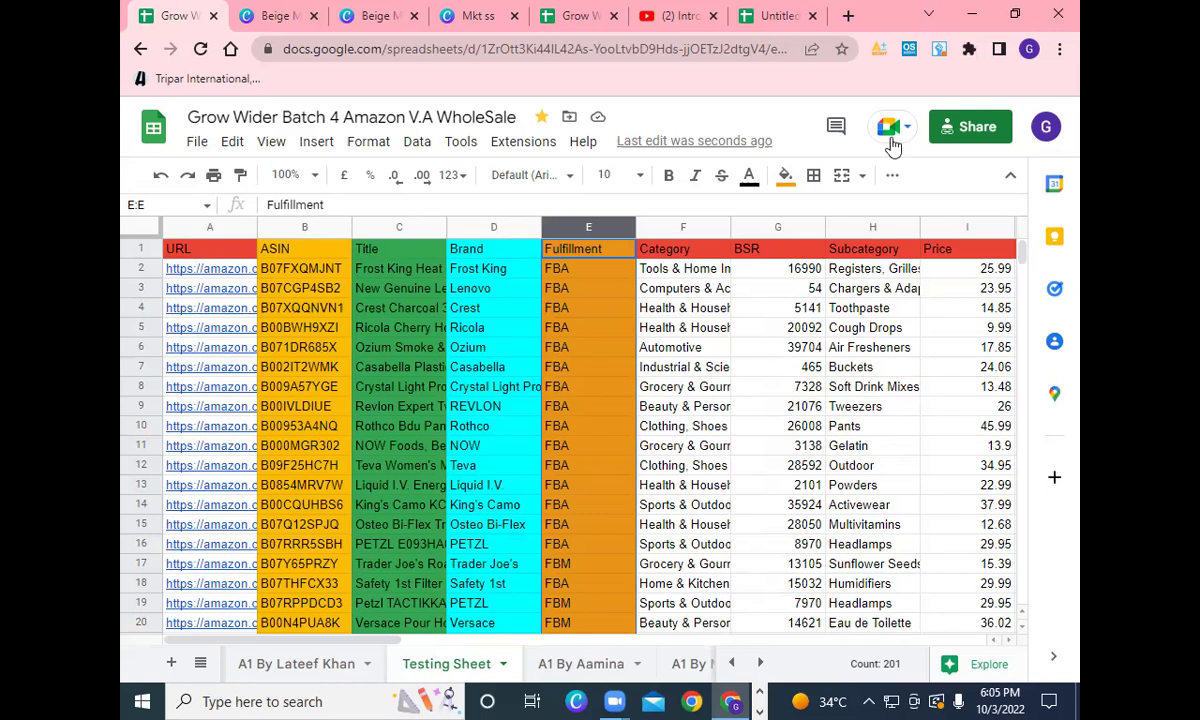
- Examine the student A1 sheet just before Testing Sheet, from its row 1 link down to cell A25
{"action": "left_click", "coordinate": [545, 664]}
{"action": "left_click", "coordinate": [475, 675]}
{"action": "left_click", "coordinate": [320, 672]}
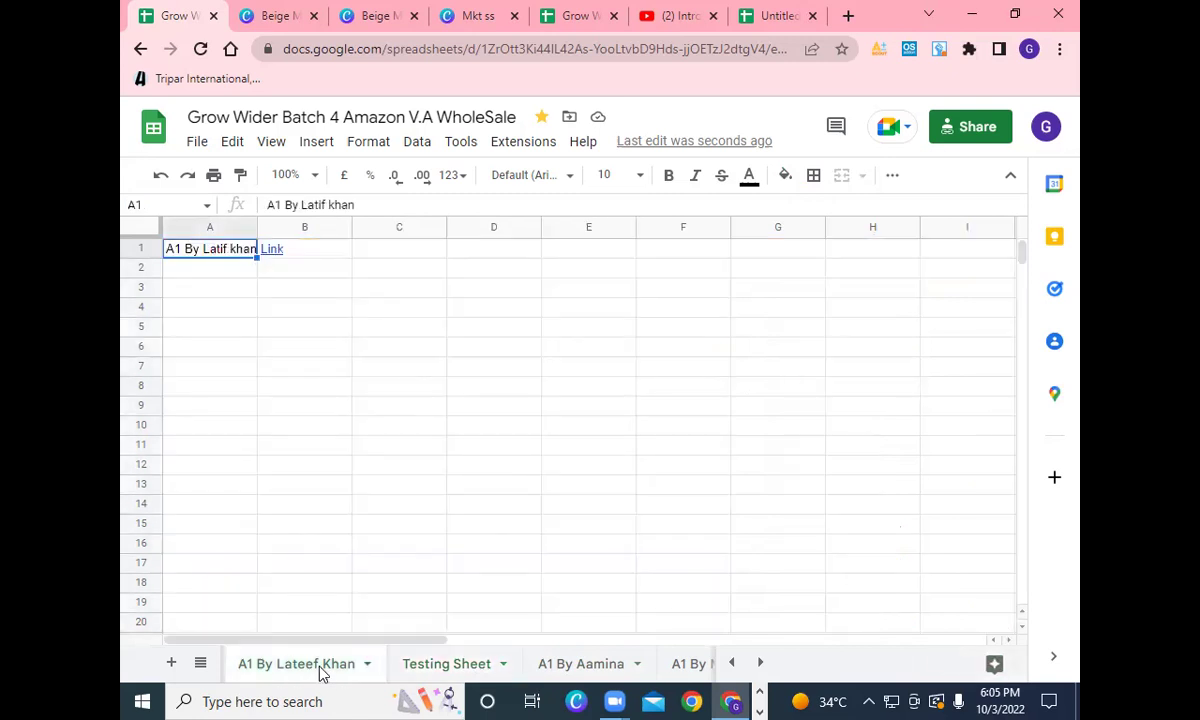
{"action": "scroll", "coordinate": [318, 480], "scroll_direction": "down", "scroll_amount": 2}
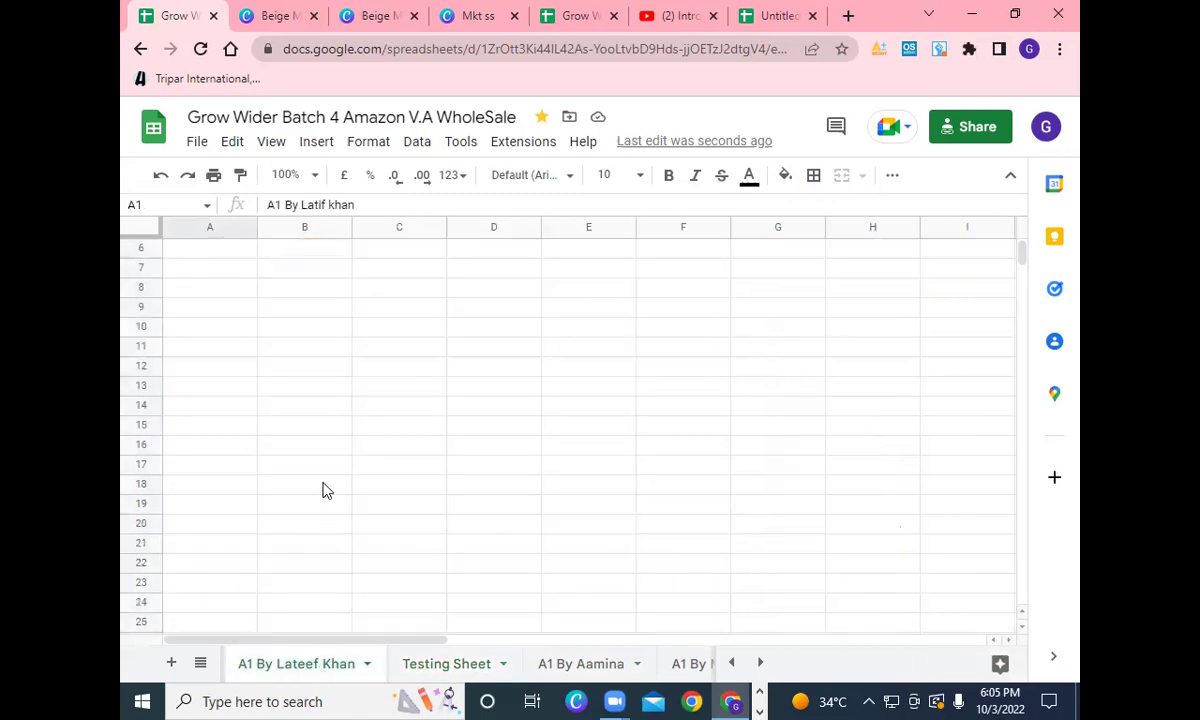
{"action": "left_click", "coordinate": [194, 626]}
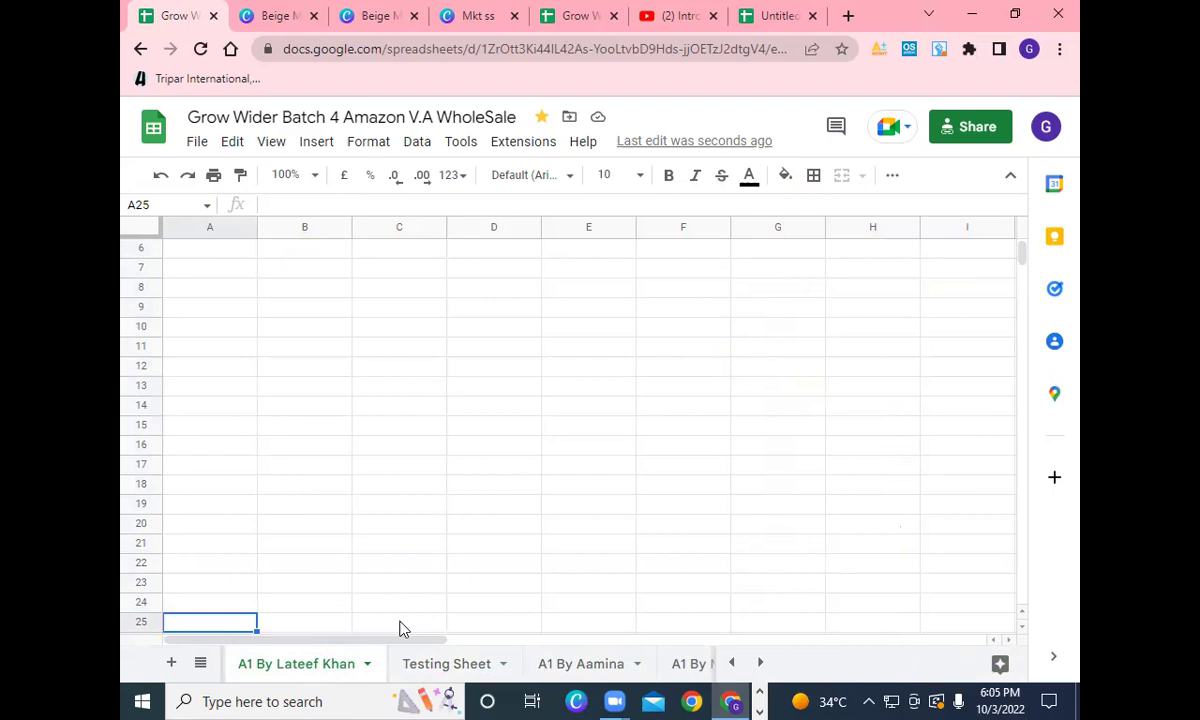
{"action": "scroll", "coordinate": [502, 625], "scroll_direction": "up", "scroll_amount": 2}
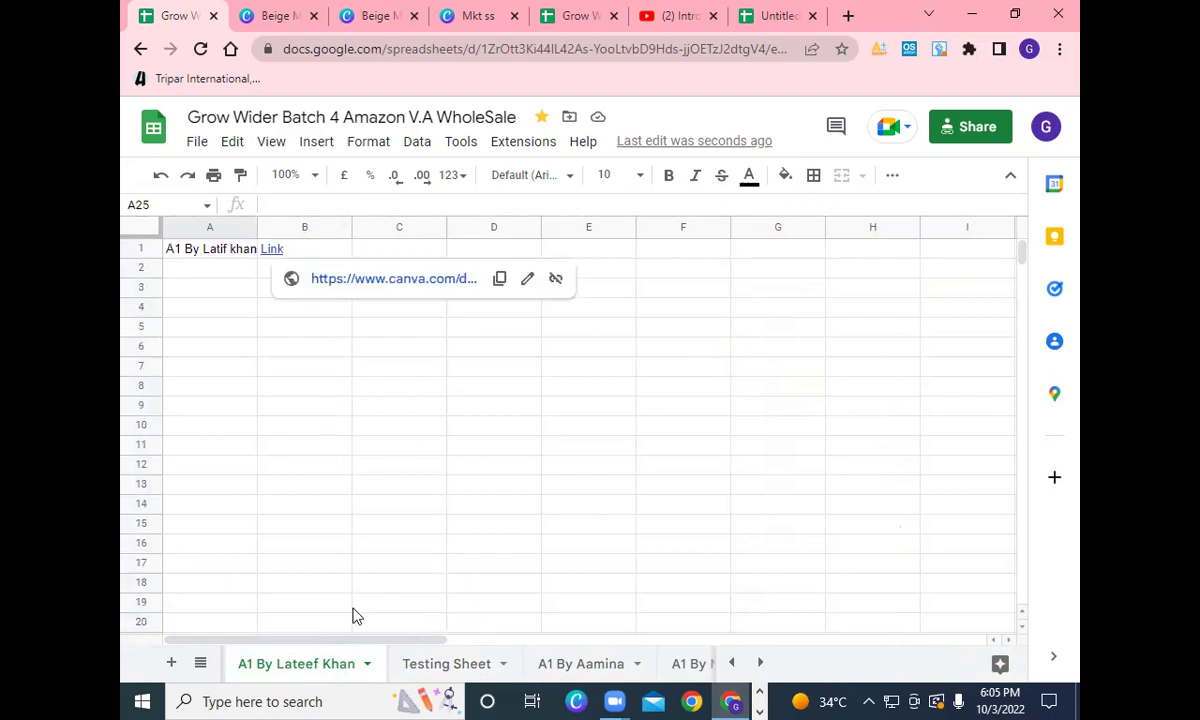
{"action": "scroll", "coordinate": [352, 616], "scroll_direction": "down", "scroll_amount": 2}
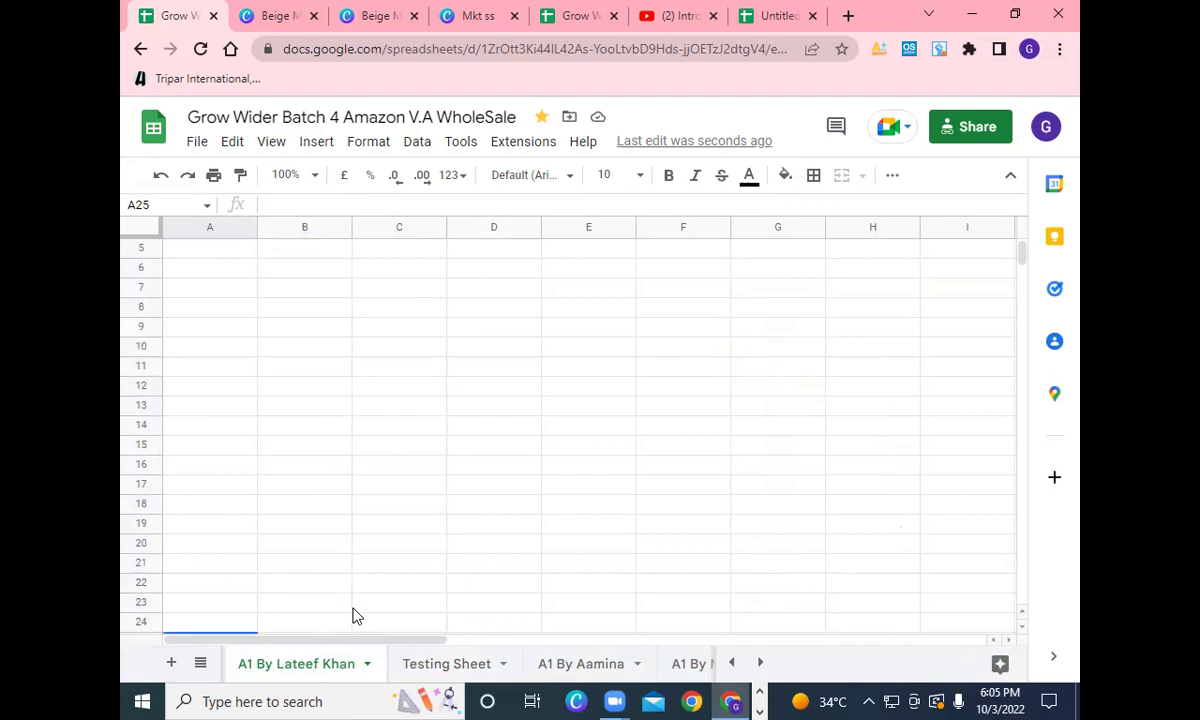
{"action": "scroll", "coordinate": [352, 616], "scroll_direction": "down", "scroll_amount": 1}
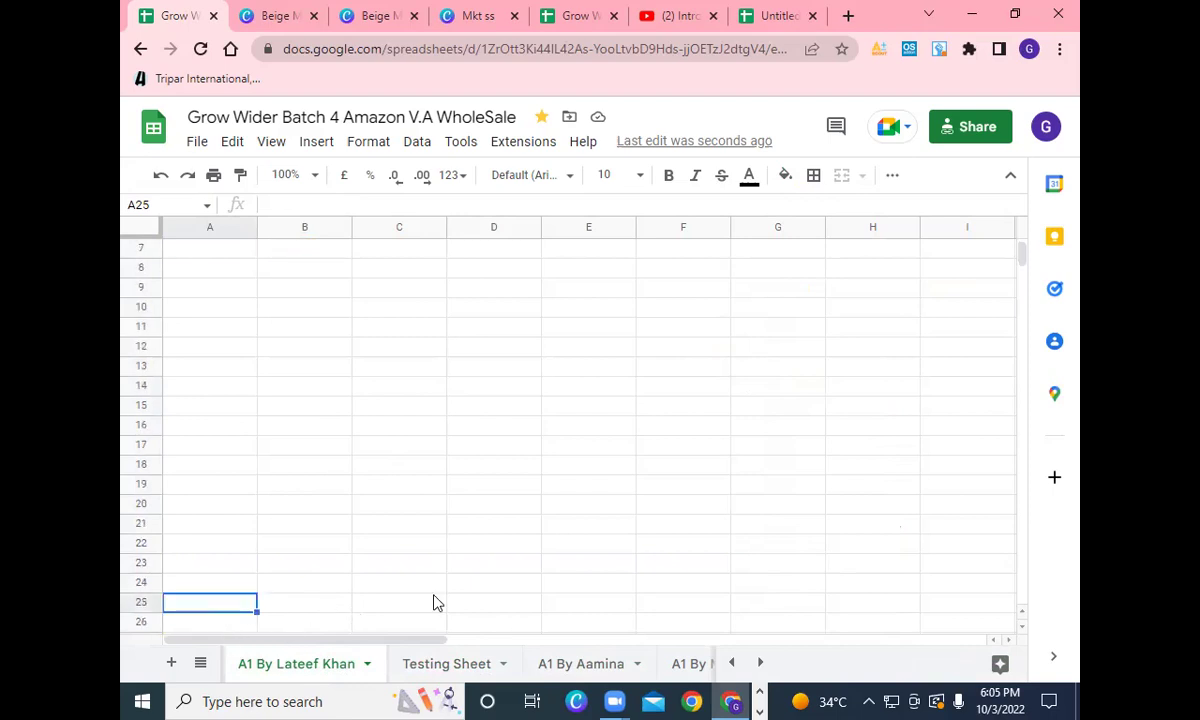
- Examine the student A1 sheet just after Testing Sheet, checking cell A25 and the link in row 1
{"action": "left_click", "coordinate": [579, 665]}
{"action": "scroll", "coordinate": [270, 605], "scroll_direction": "down", "scroll_amount": 3}
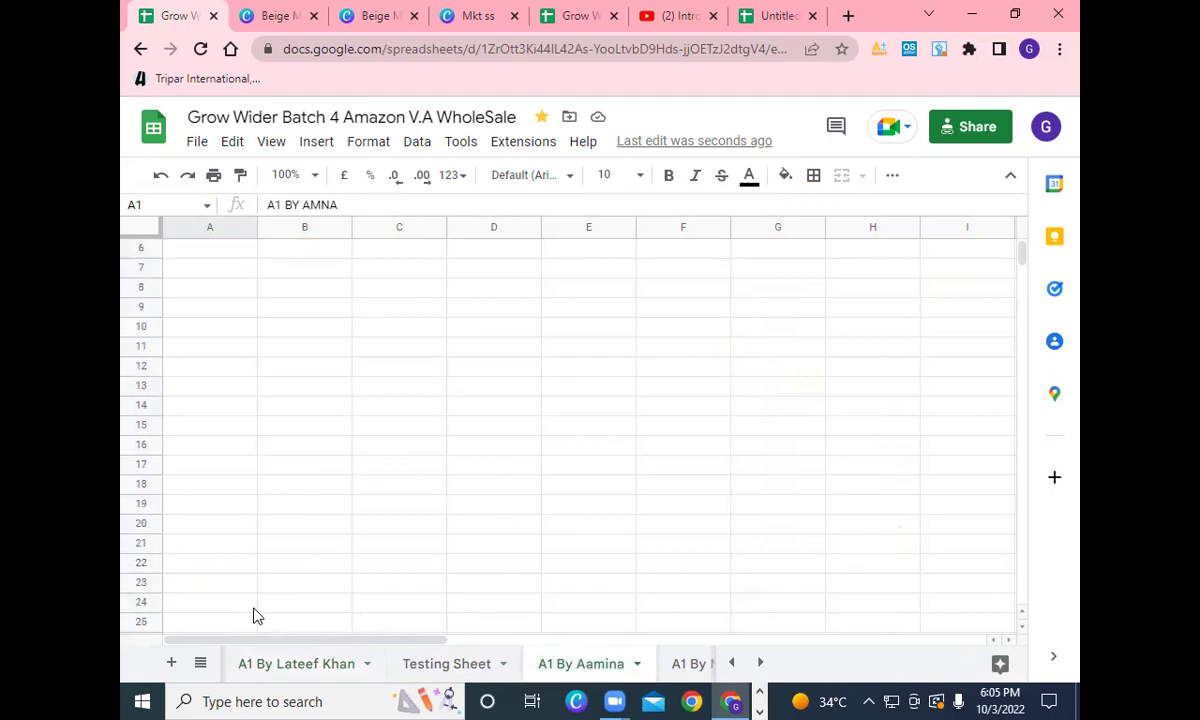
{"action": "left_click", "coordinate": [208, 626]}
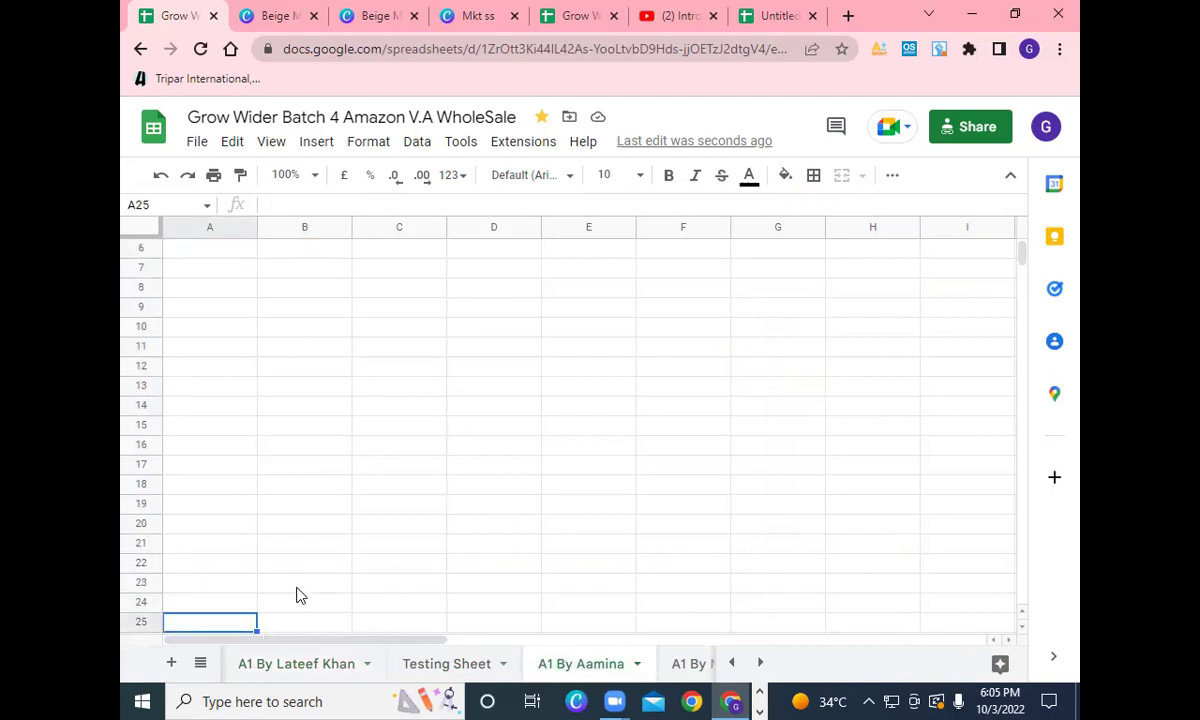
{"action": "scroll", "coordinate": [297, 595], "scroll_direction": "up", "scroll_amount": 3}
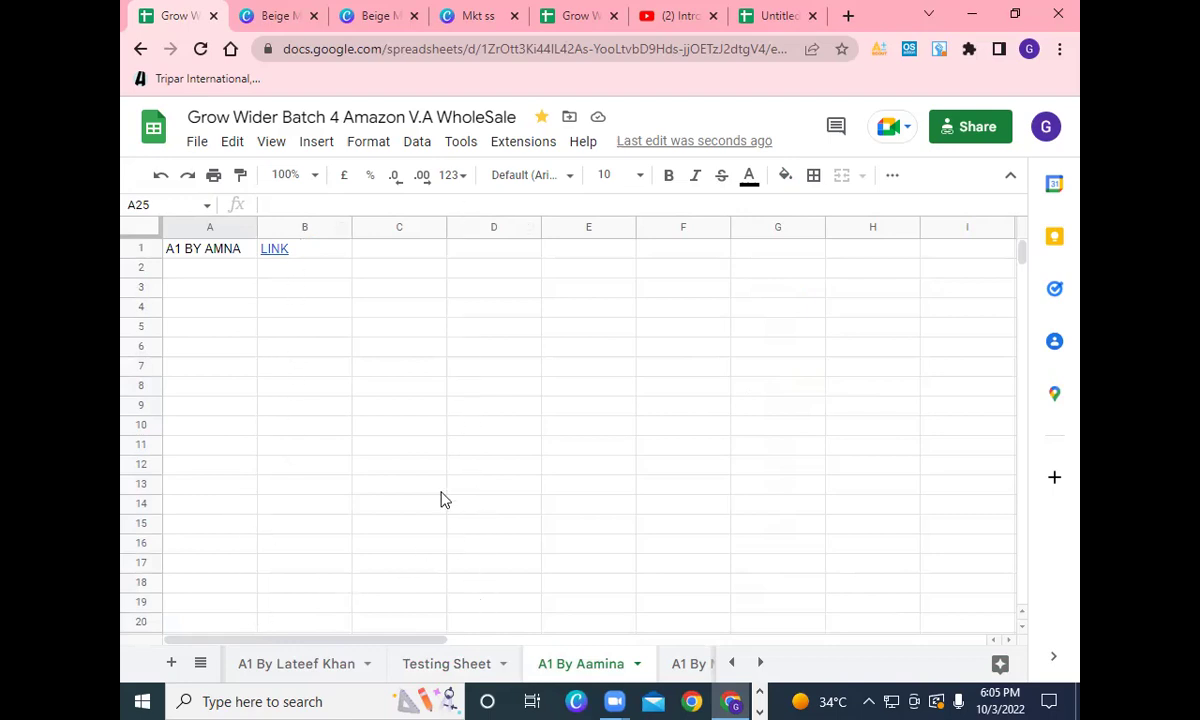
- Open the student A1 sheet just before PERFORMANCE SHEET and examine cell A25 and the link in row 2
{"action": "left_click", "coordinate": [200, 664]}
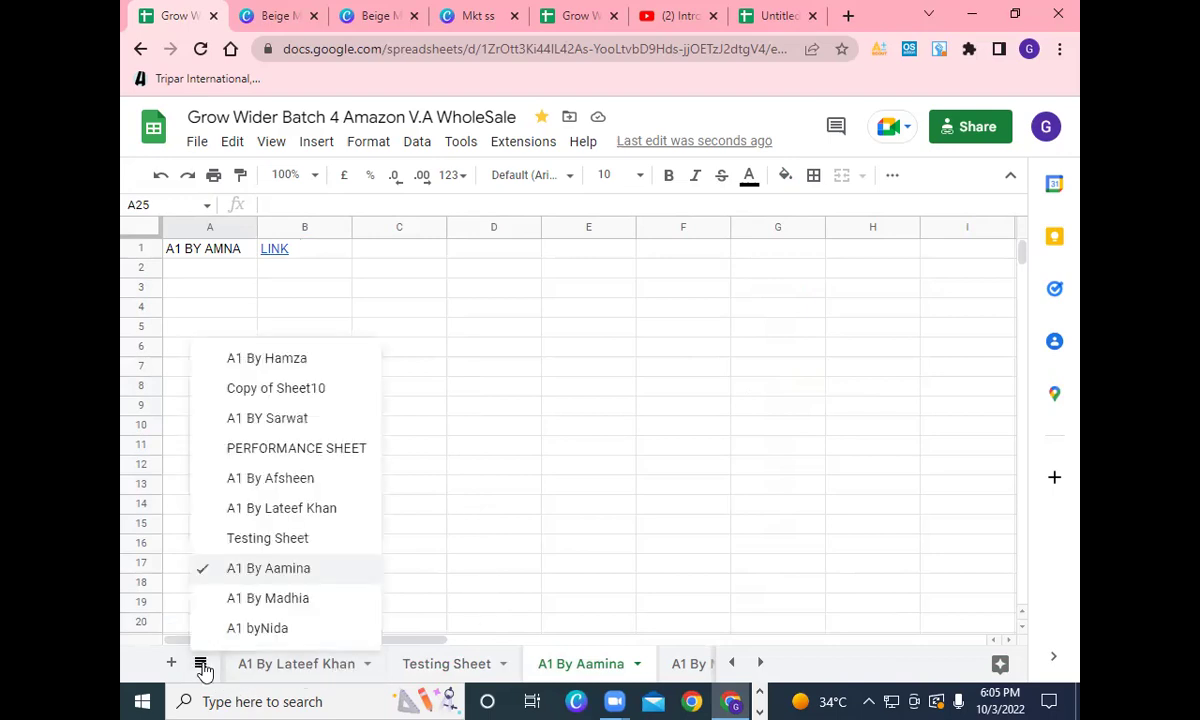
{"action": "left_click", "coordinate": [308, 430]}
{"action": "scroll", "coordinate": [365, 574], "scroll_direction": "down", "scroll_amount": 1}
{"action": "scroll", "coordinate": [365, 574], "scroll_direction": "down", "scroll_amount": 1}
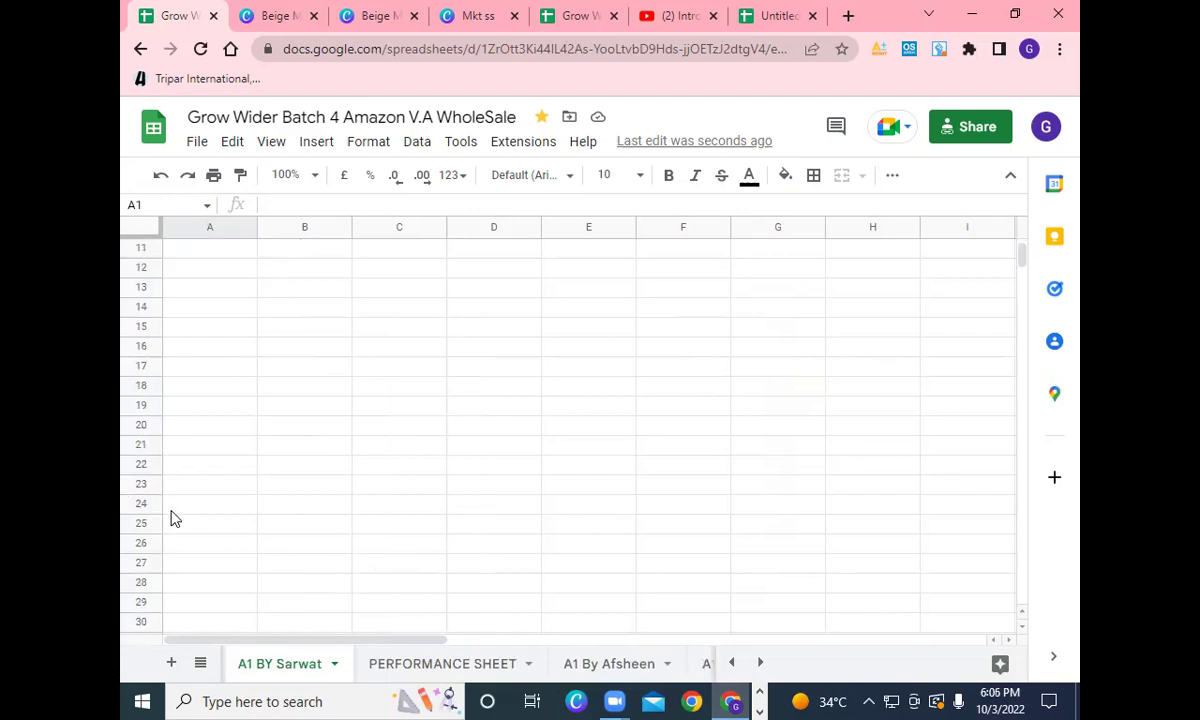
{"action": "left_click", "coordinate": [200, 530]}
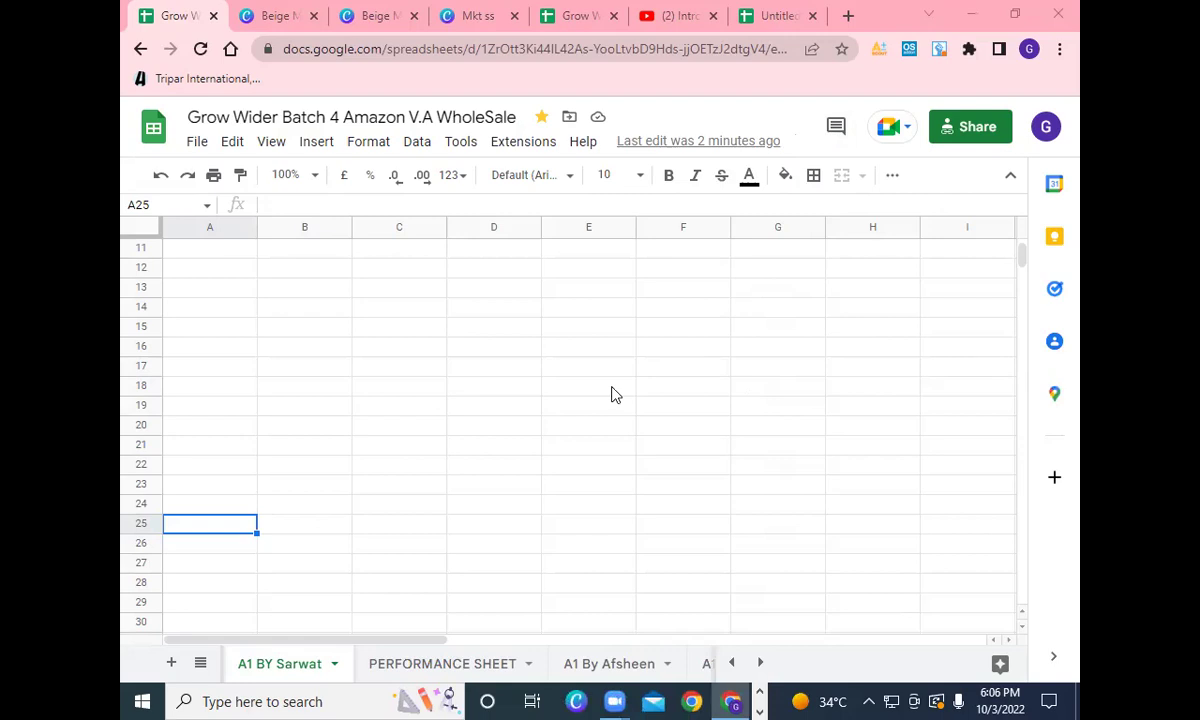
{"action": "scroll", "coordinate": [600, 400], "scroll_direction": "up", "scroll_amount": 4}
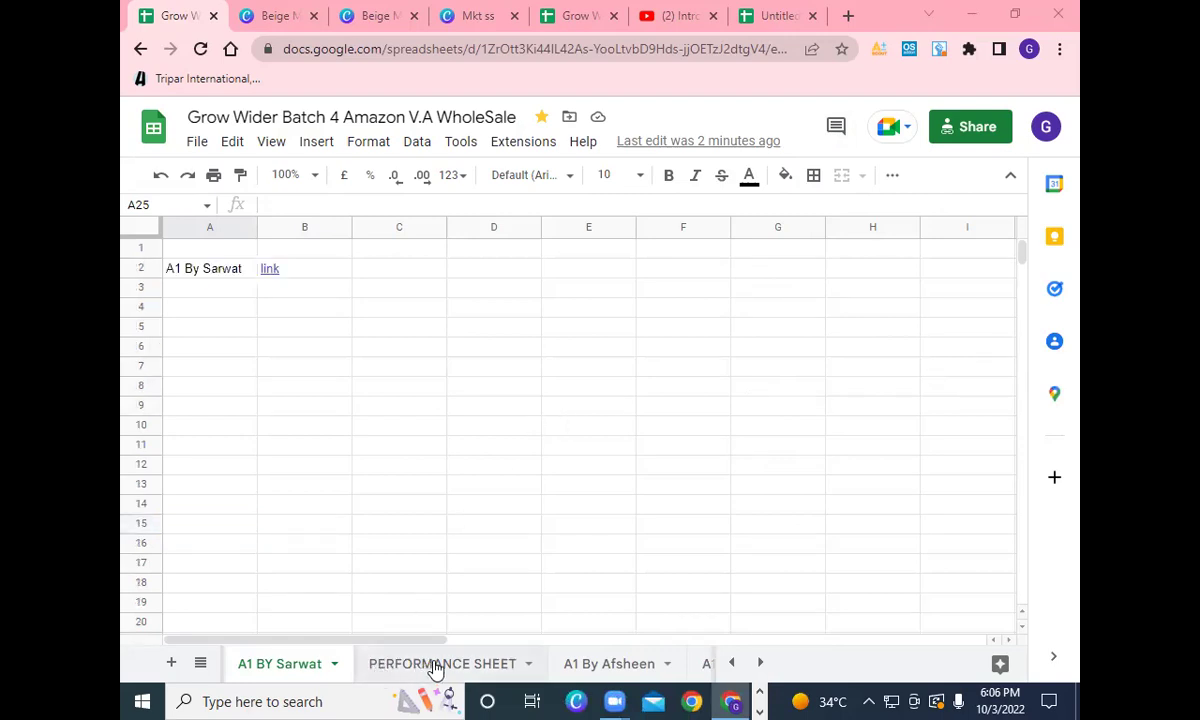